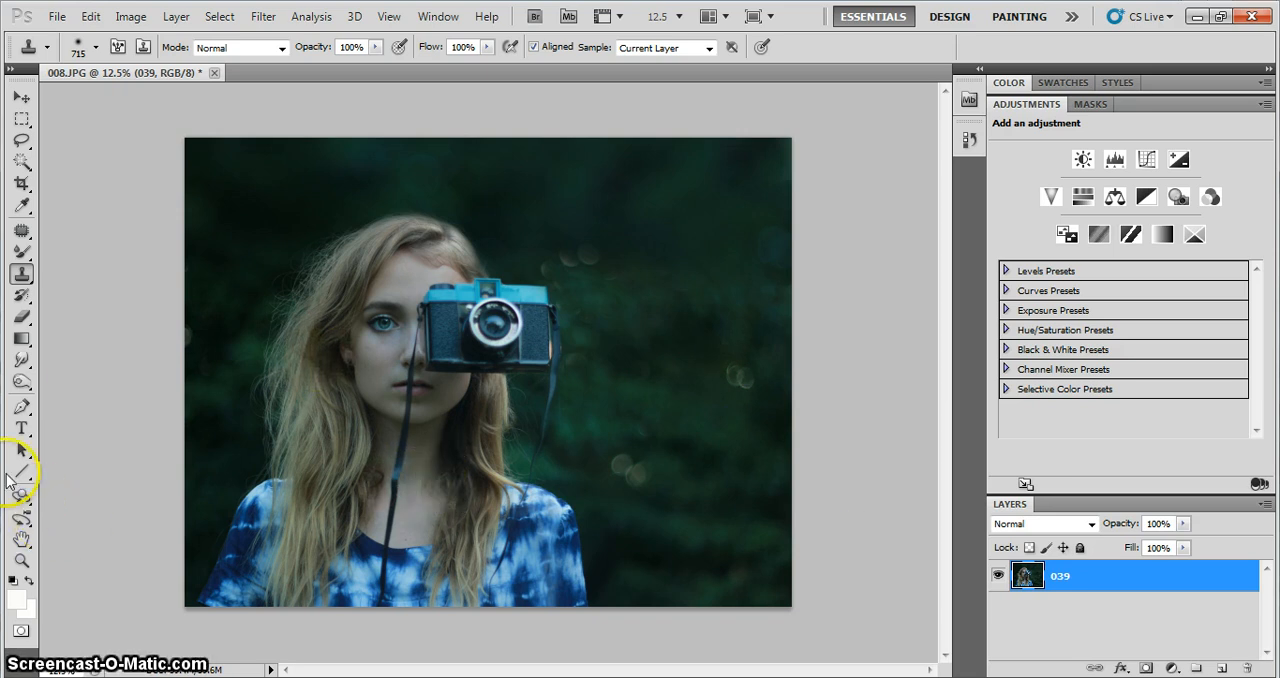
# Extend the canvas with the Crop tool beyond the portrait photo on both sides and above, with the widest area on the left
pyautogui.click(20, 362)
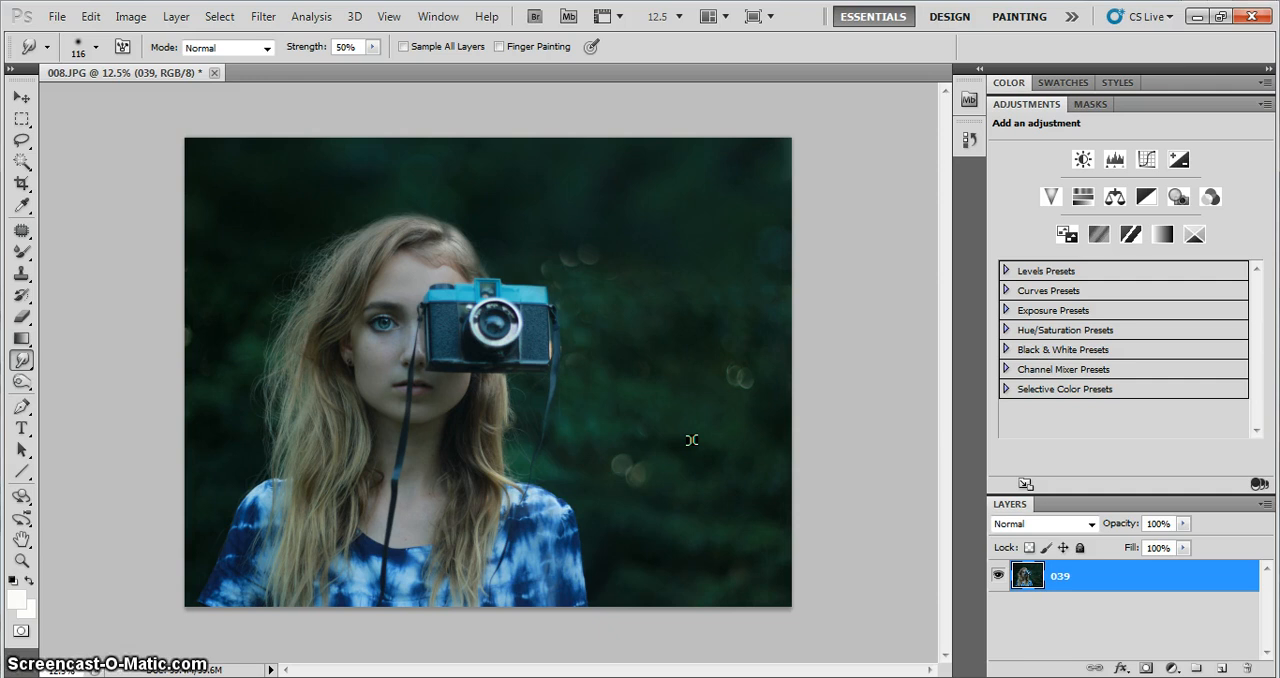
pyautogui.hotkey('ctrl', '-')
pyautogui.hotkey('ctrl', '-')
pyautogui.click(21, 184)
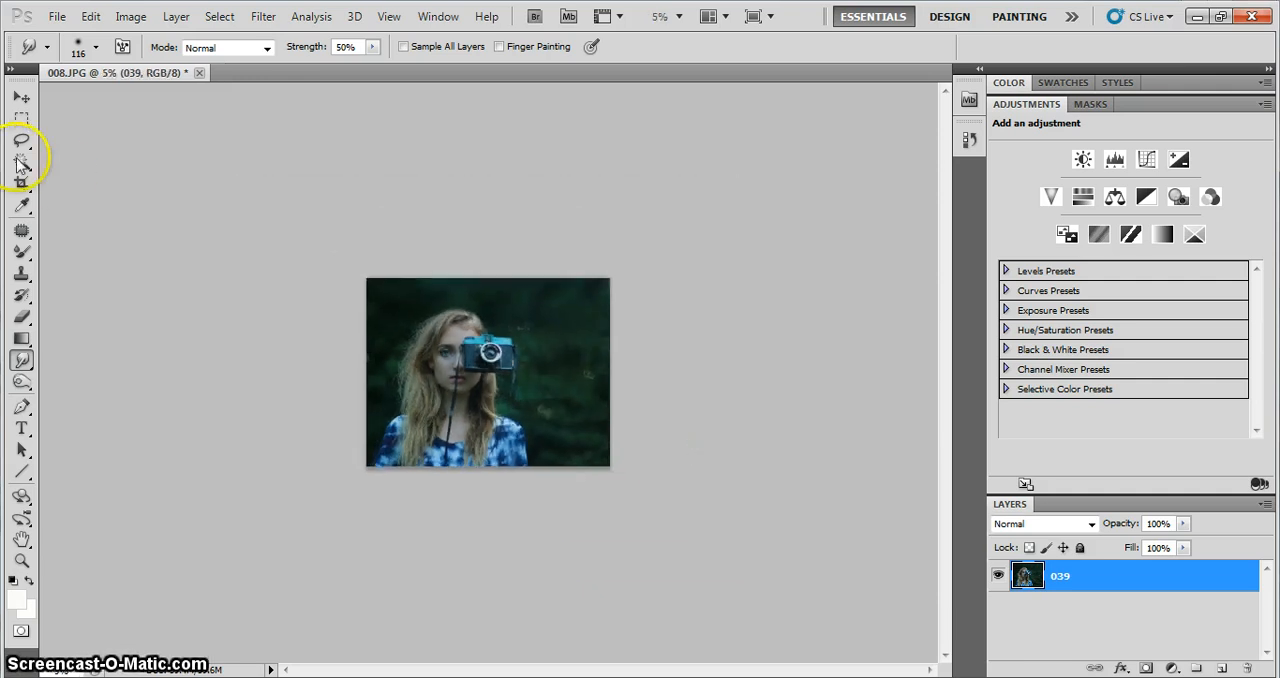
pyautogui.moveTo(366, 278); pyautogui.dragTo(614, 469)
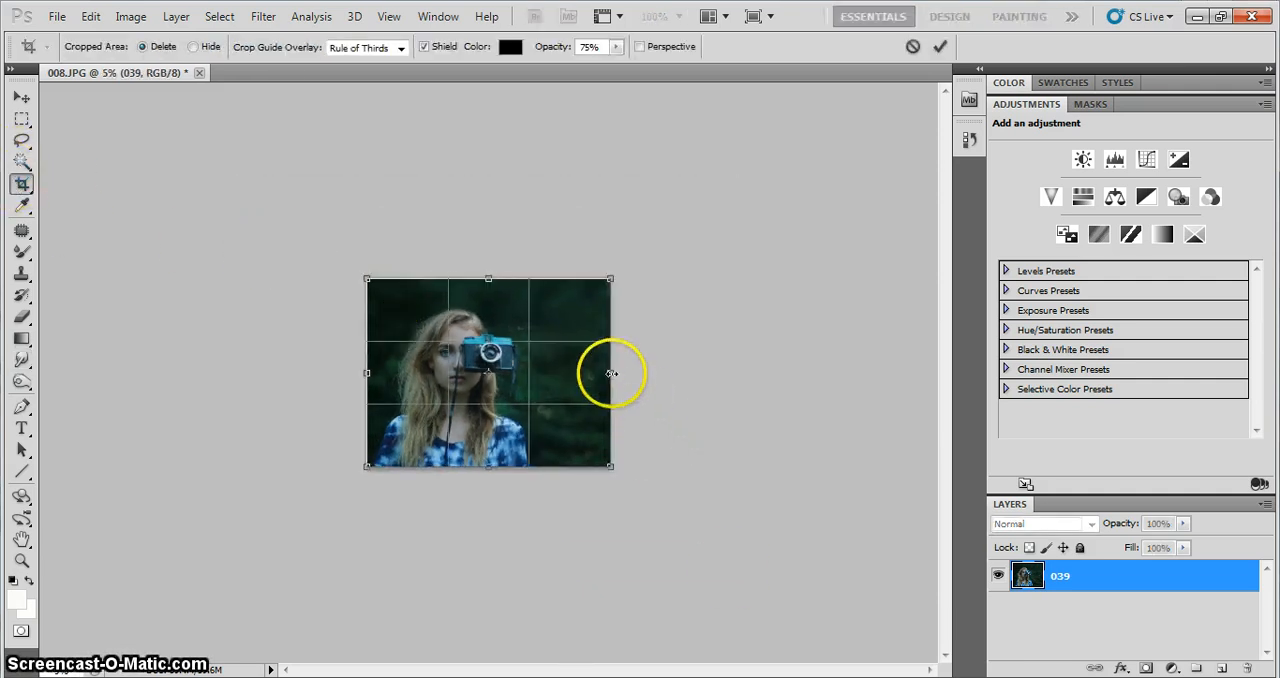
pyautogui.moveTo(611, 373); pyautogui.dragTo(727, 374)
pyautogui.moveTo(546, 278); pyautogui.dragTo(546, 220)
pyautogui.moveTo(366, 343); pyautogui.dragTo(134, 343)
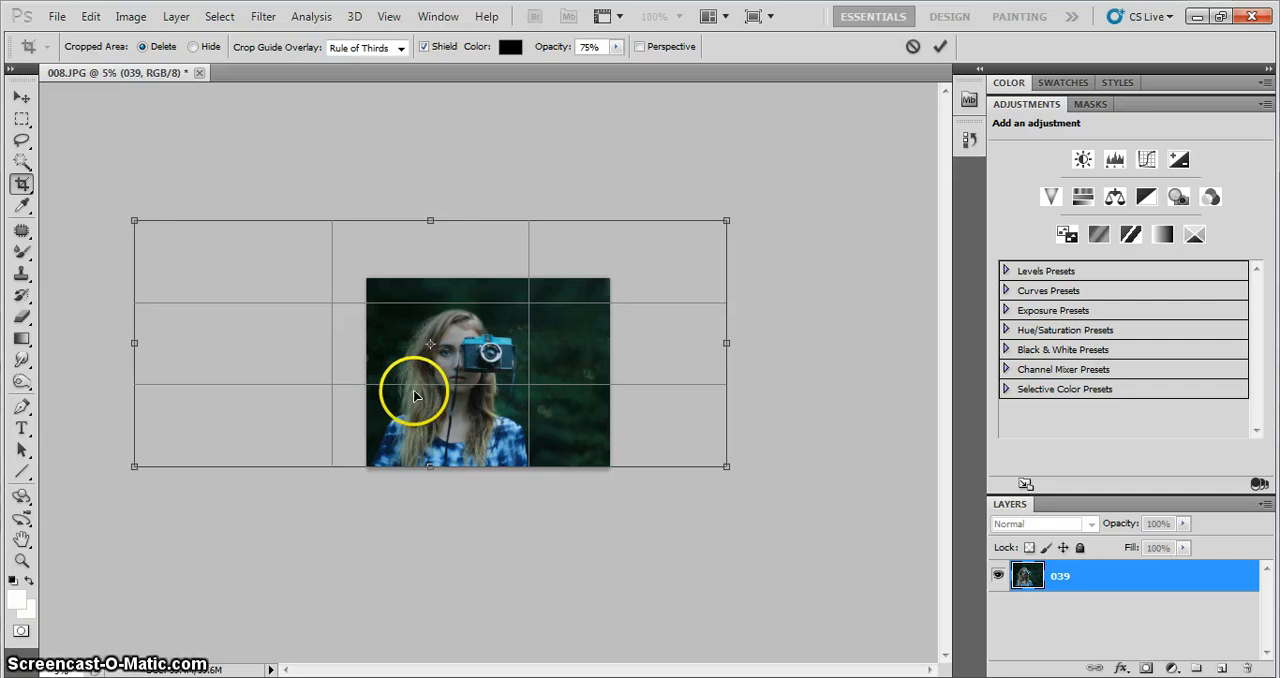
pyautogui.moveTo(590, 365); pyautogui.dragTo(564, 366)
pyautogui.press('Return')
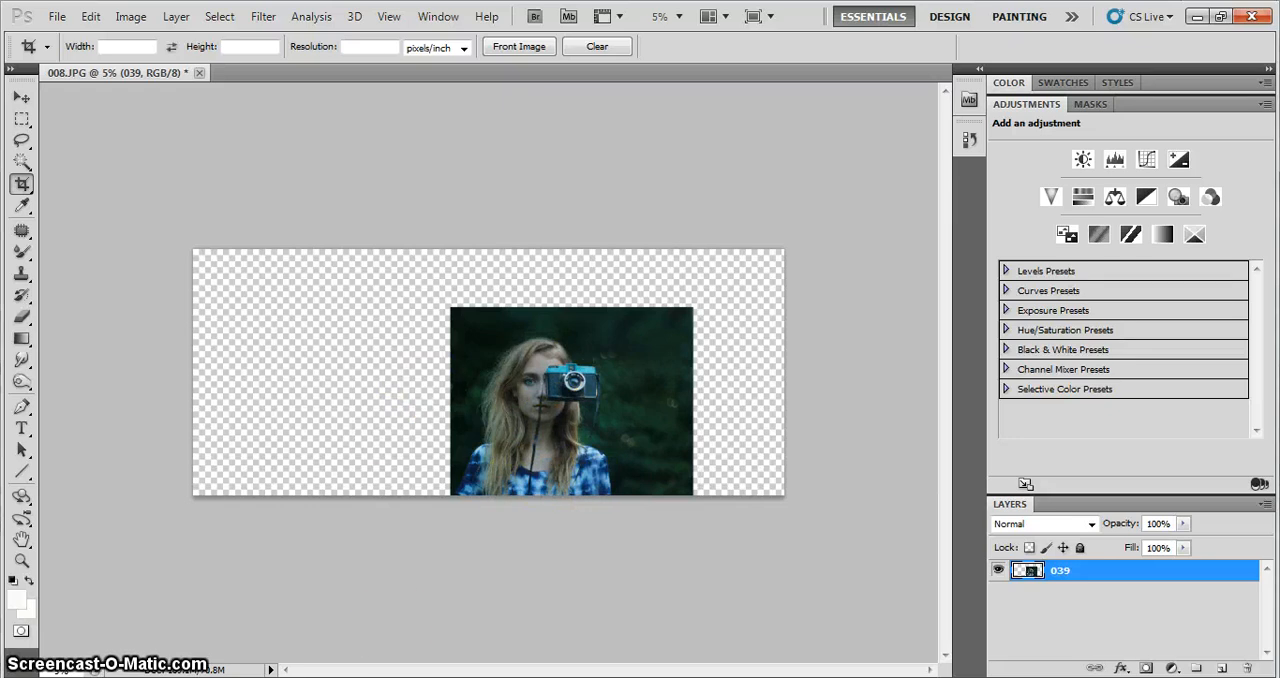
# Place photo 036 from the Imported Pictures and Videos folder over the portrait's lower right side, extending past the canvas edge
pyautogui.hotkey('alt', 'Tab')
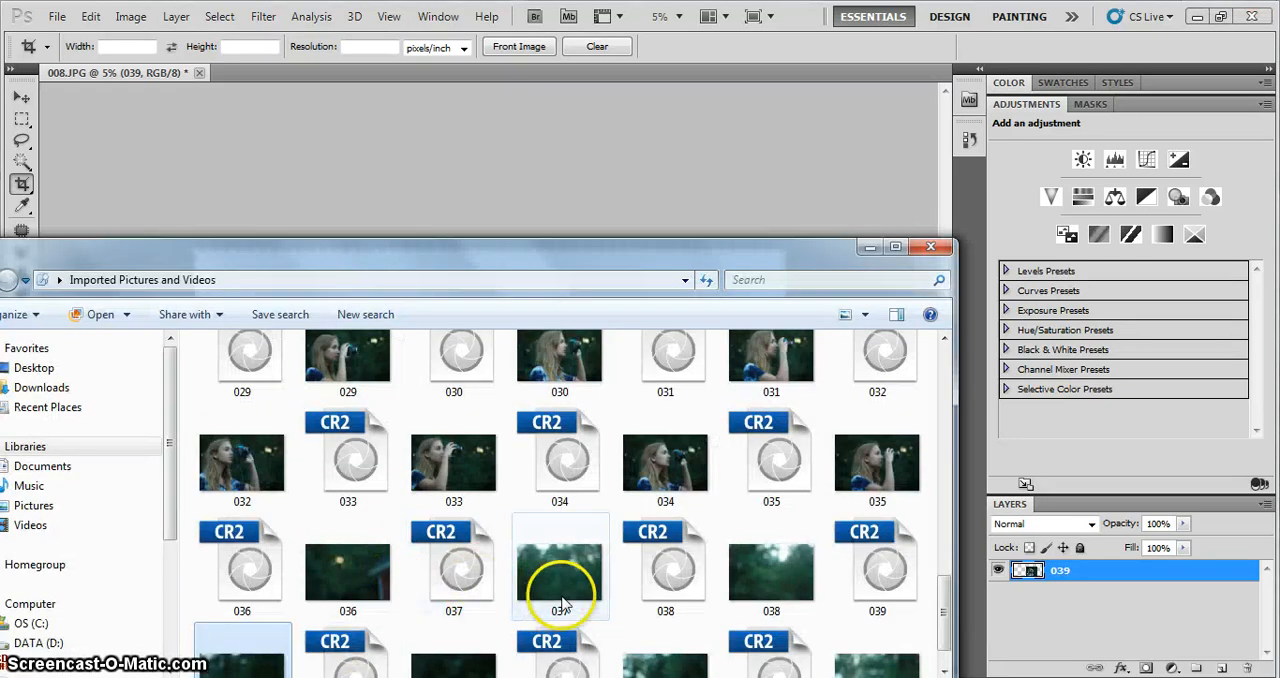
pyautogui.moveTo(368, 583); pyautogui.dragTo(497, 186)
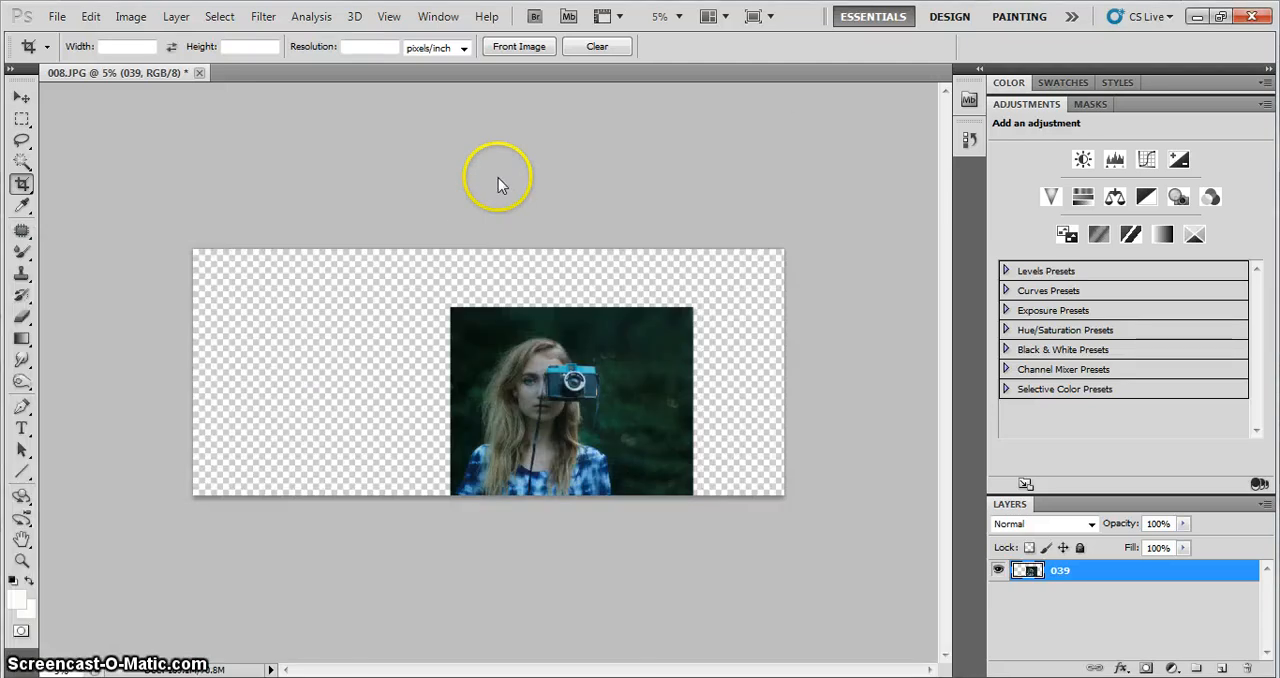
pyautogui.moveTo(546, 383)
pyautogui.mouseDown()
pyautogui.moveTo(676, 414)
pyautogui.moveTo(764, 454)
pyautogui.moveTo(764, 410)
pyautogui.moveTo(776, 423)
pyautogui.moveTo(705, 445)
pyautogui.moveTo(822, 411)
pyautogui.moveTo(656, 417)
pyautogui.mouseUp()
pyautogui.click(696, 432)
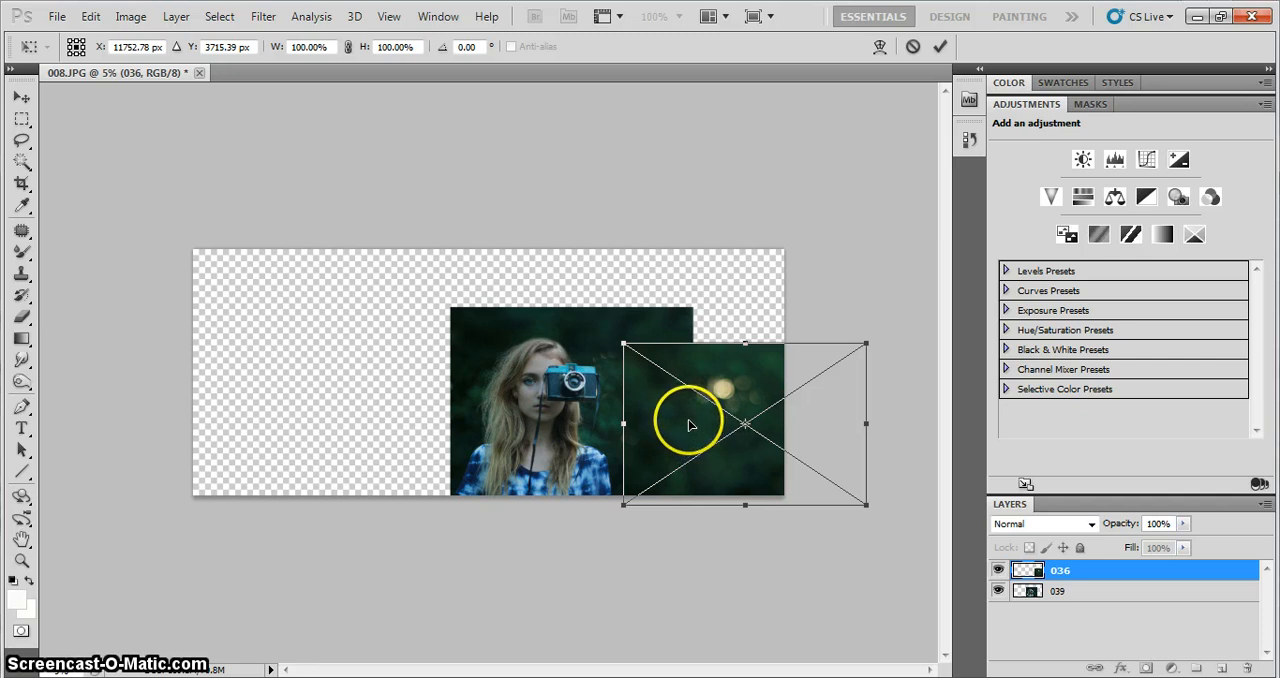
pyautogui.press('c')
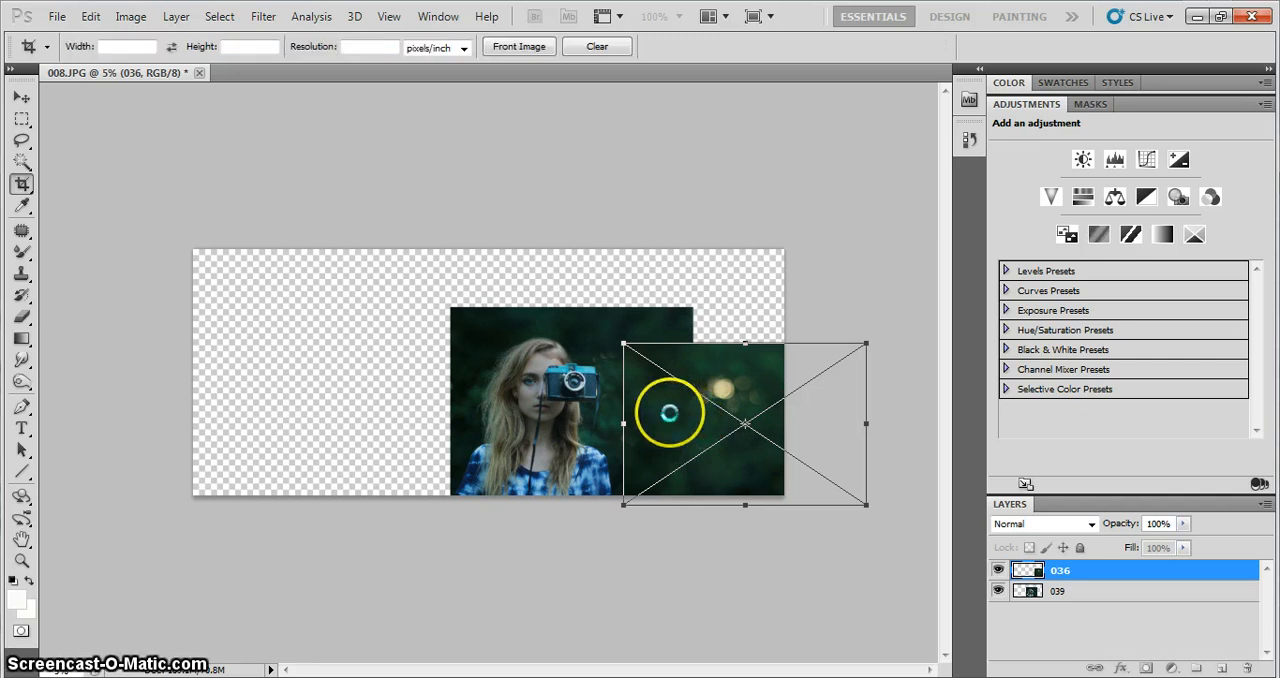
pyautogui.press('Return')
# Rasterize layer 036 and erase its left edge beside the girl with a 1242 px soft eraser to blend it into the portrait
pyautogui.click(22, 316)
pyautogui.click(669, 379)
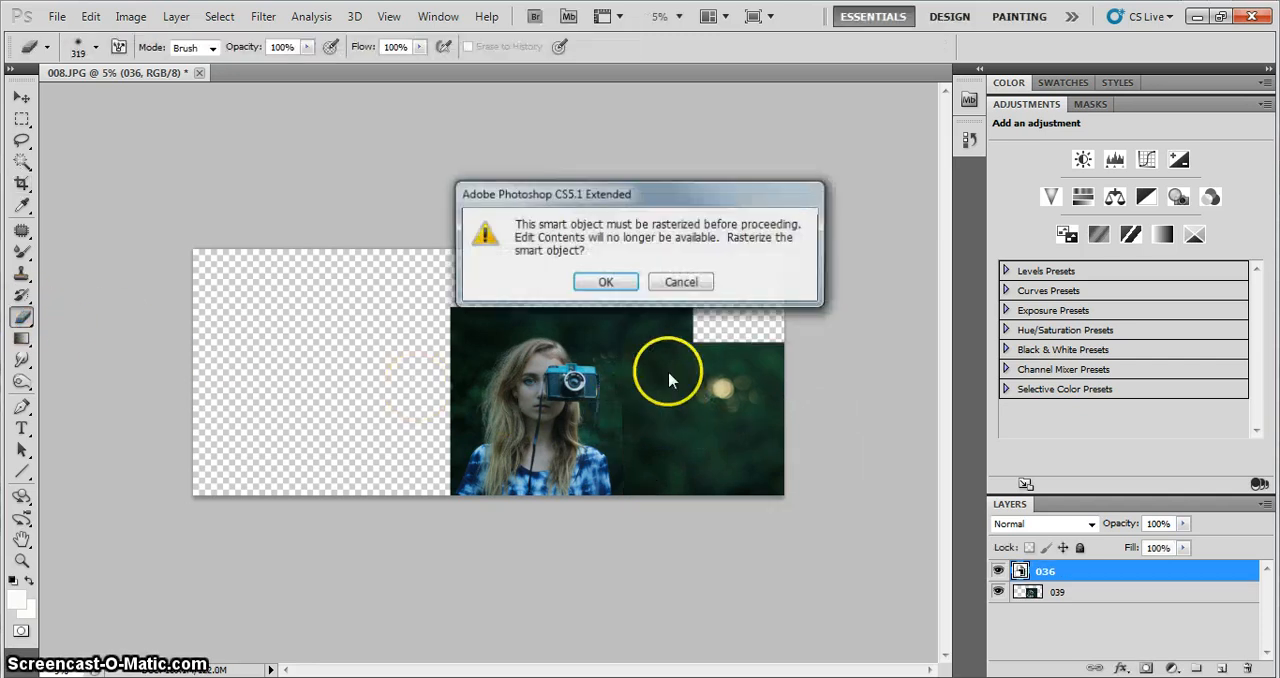
pyautogui.click(612, 283)
pyautogui.rightClick(630, 393)
pyautogui.moveTo(761, 432); pyautogui.dragTo(802, 441)
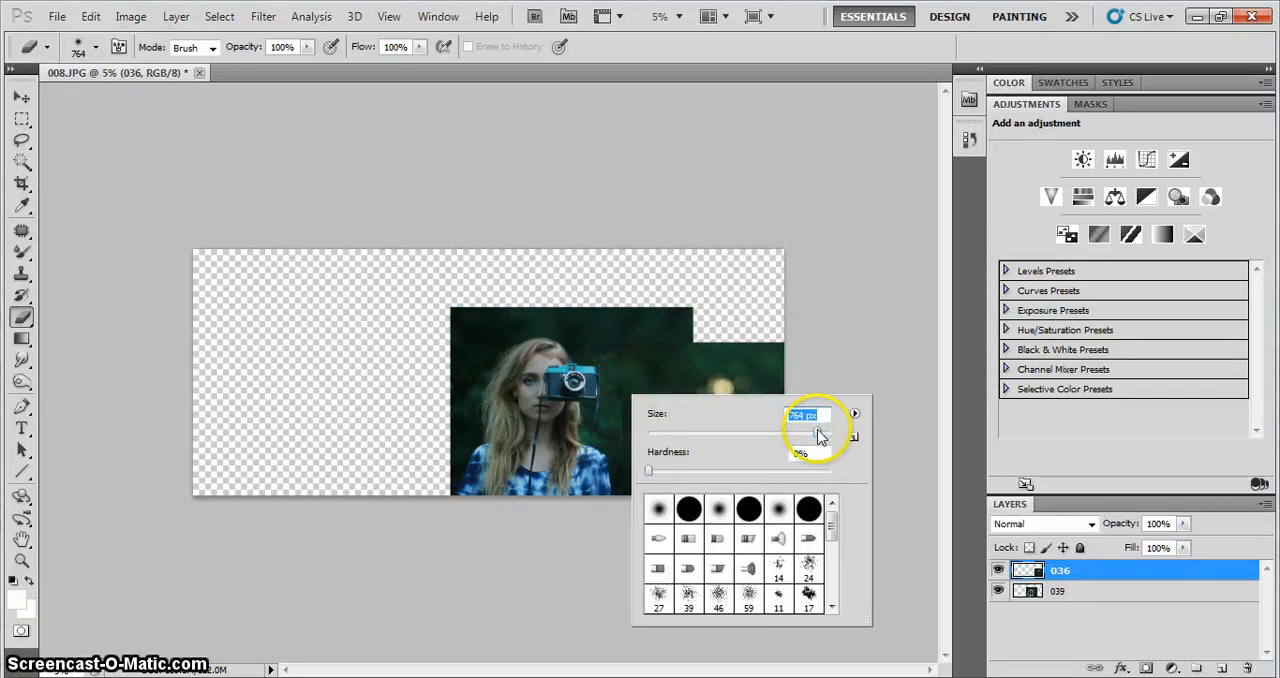
pyautogui.click(628, 355)
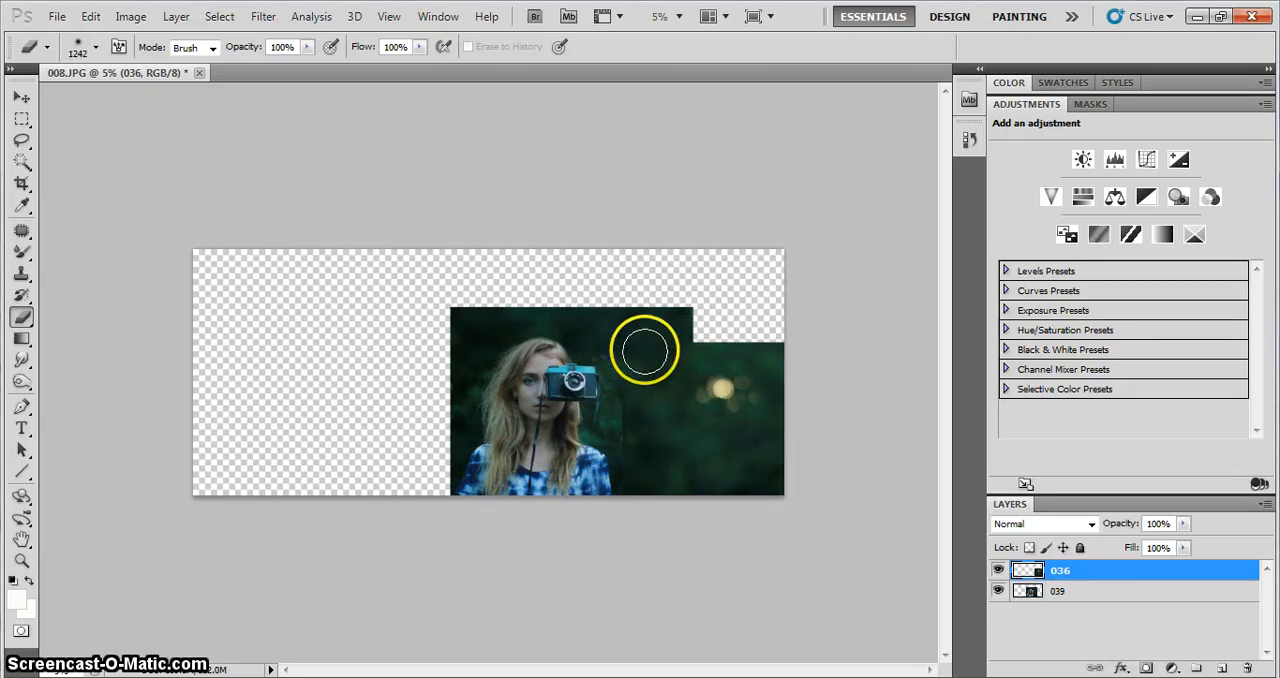
pyautogui.moveTo(652, 343)
pyautogui.mouseDown()
pyautogui.moveTo(627, 371)
pyautogui.moveTo(597, 513)
pyautogui.mouseUp()
pyautogui.hotkey('ctrl', '+')
pyautogui.hotkey('ctrl', '+')
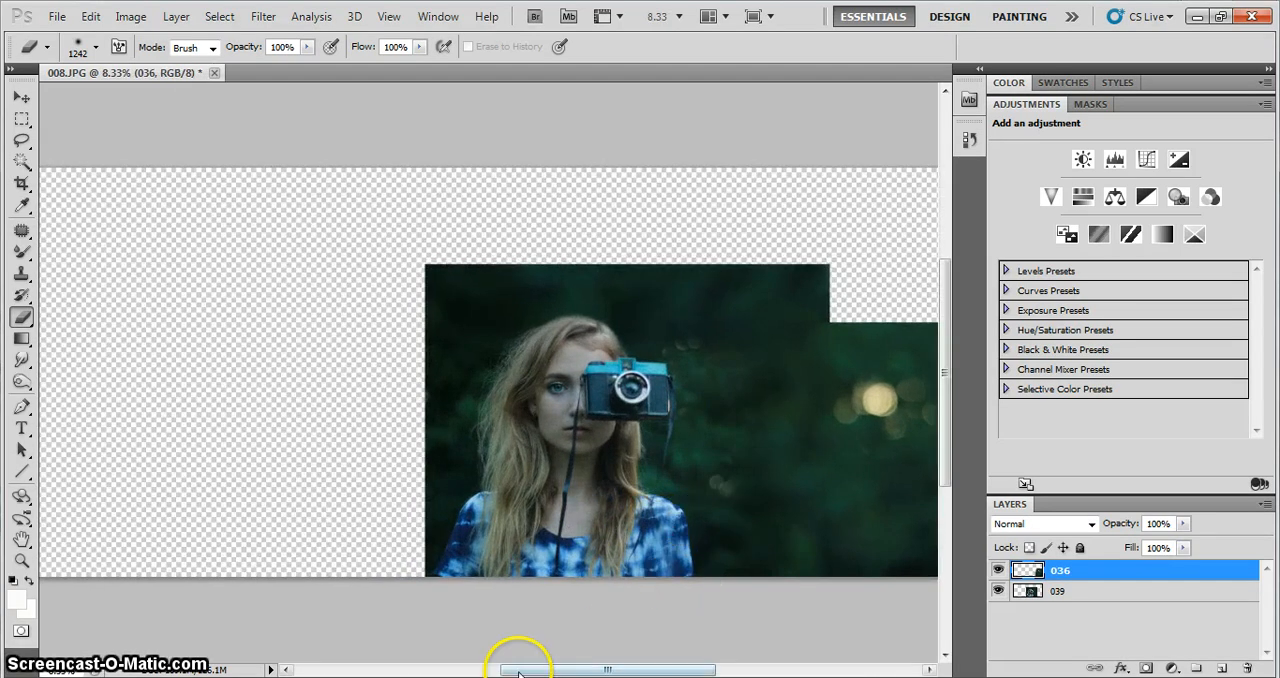
pyautogui.moveTo(518, 672); pyautogui.dragTo(543, 668)
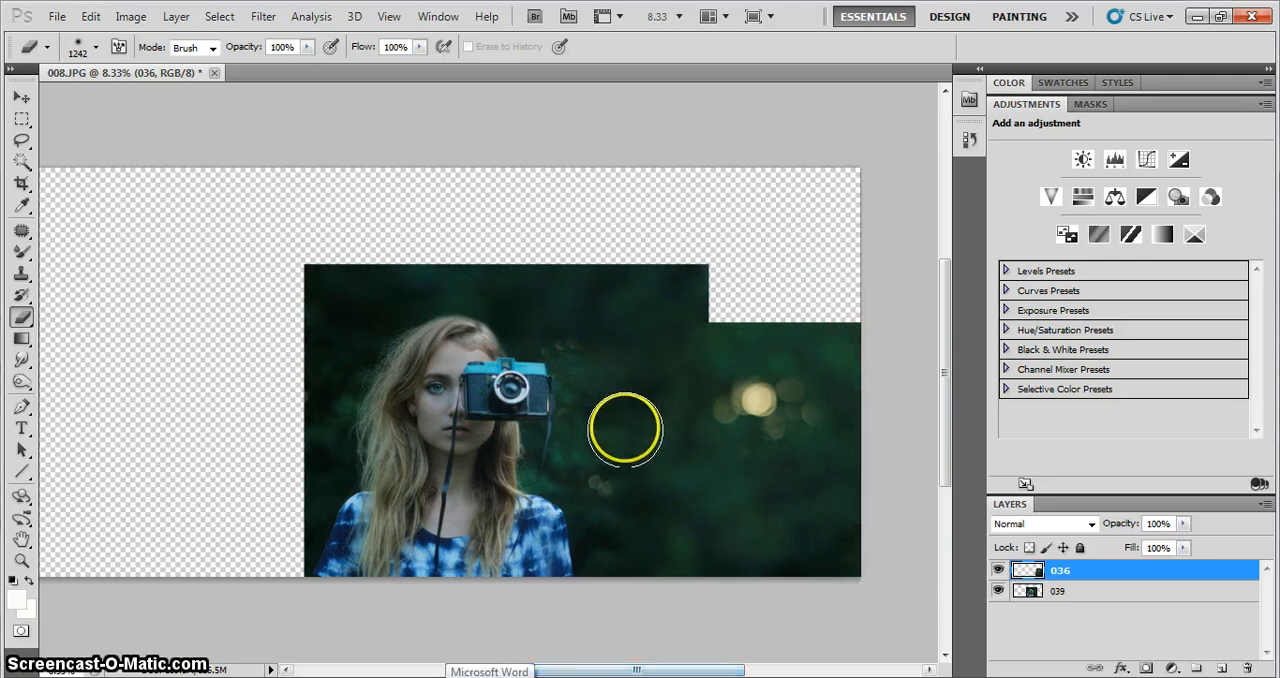
# Place photo 037 from the pictures folder in the upper right of the canvas, with its top edge aligned to the canvas top
pyautogui.hotkey('ctrl', '-')
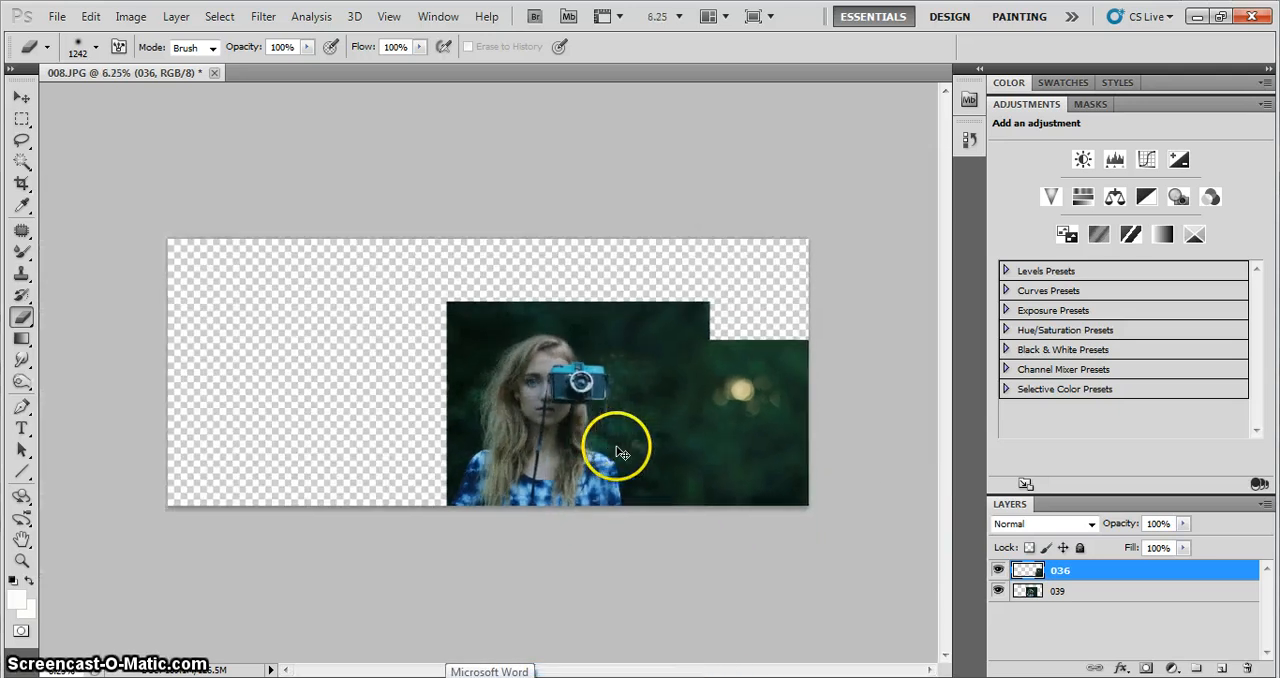
pyautogui.hotkey('ctrl', '-')
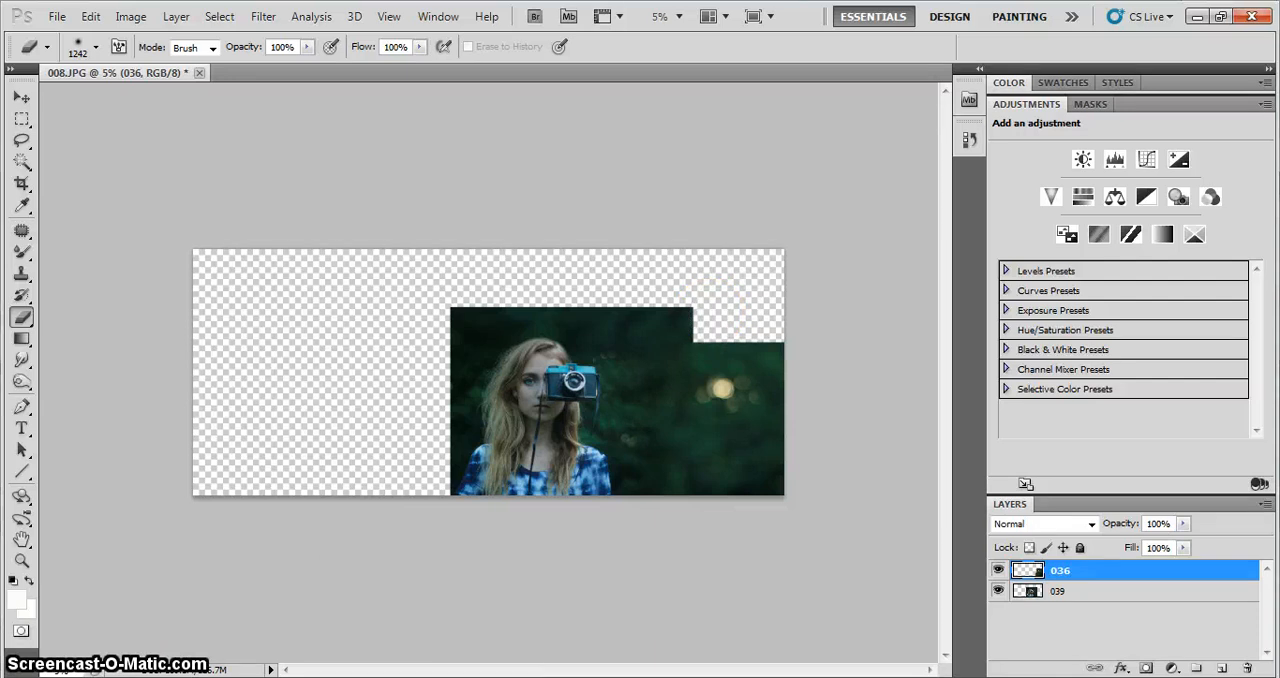
pyautogui.click(143, 677)
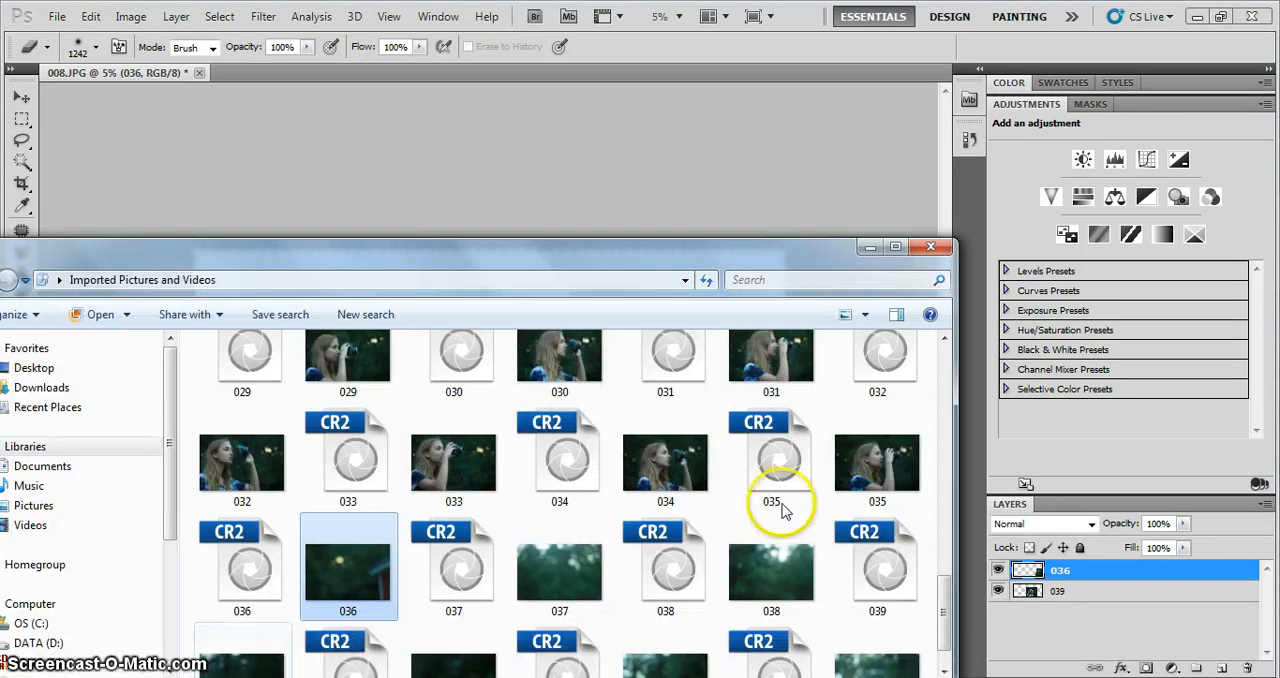
pyautogui.moveTo(668, 244); pyautogui.dragTo(694, 139)
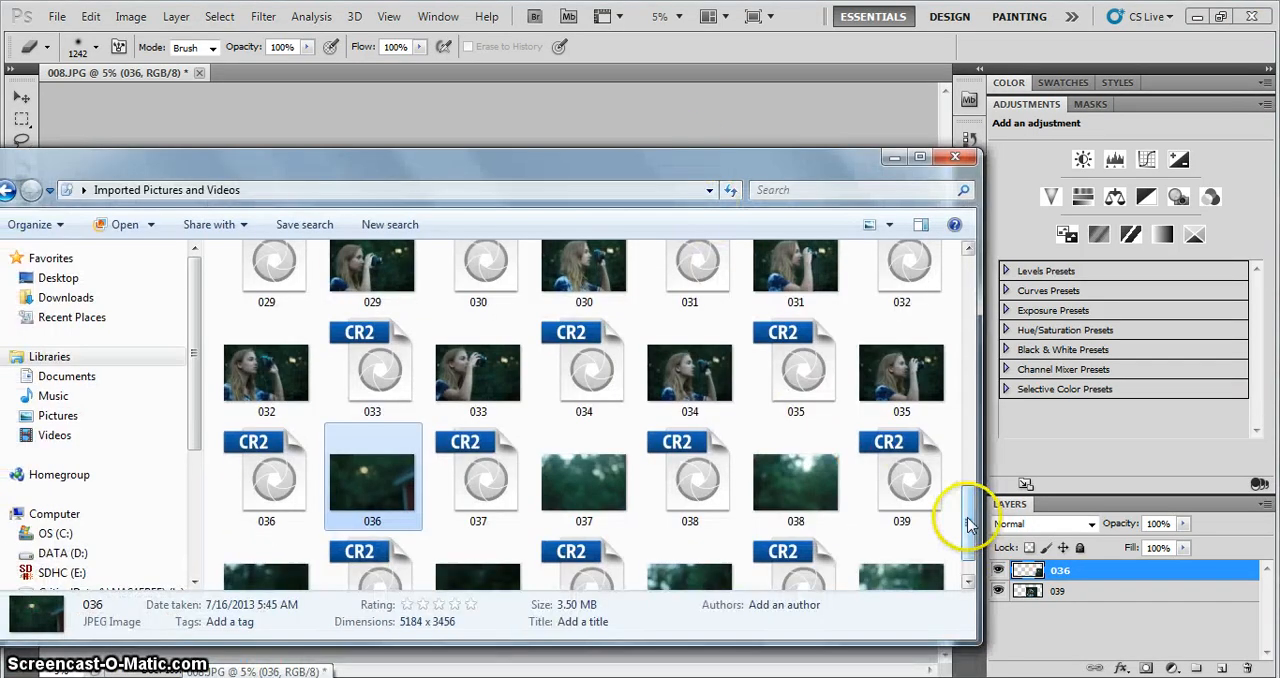
pyautogui.scroll(-1, 950, 514)
pyautogui.click(580, 440)
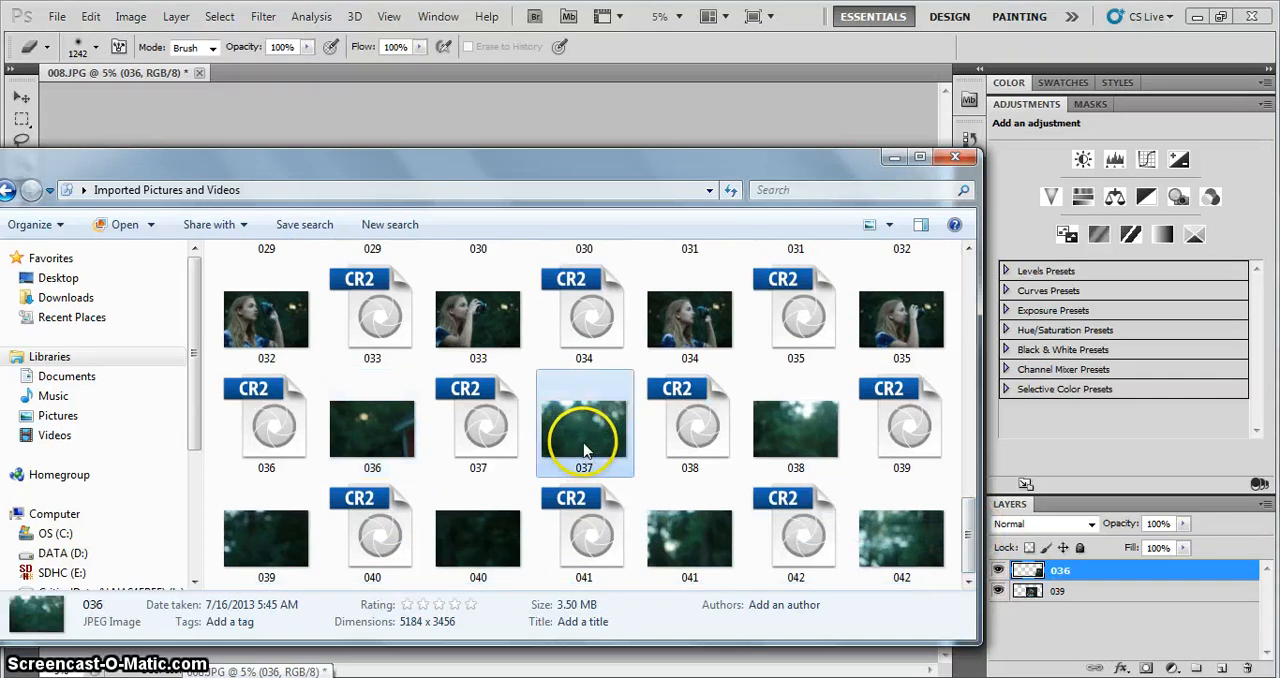
pyautogui.click(641, 133)
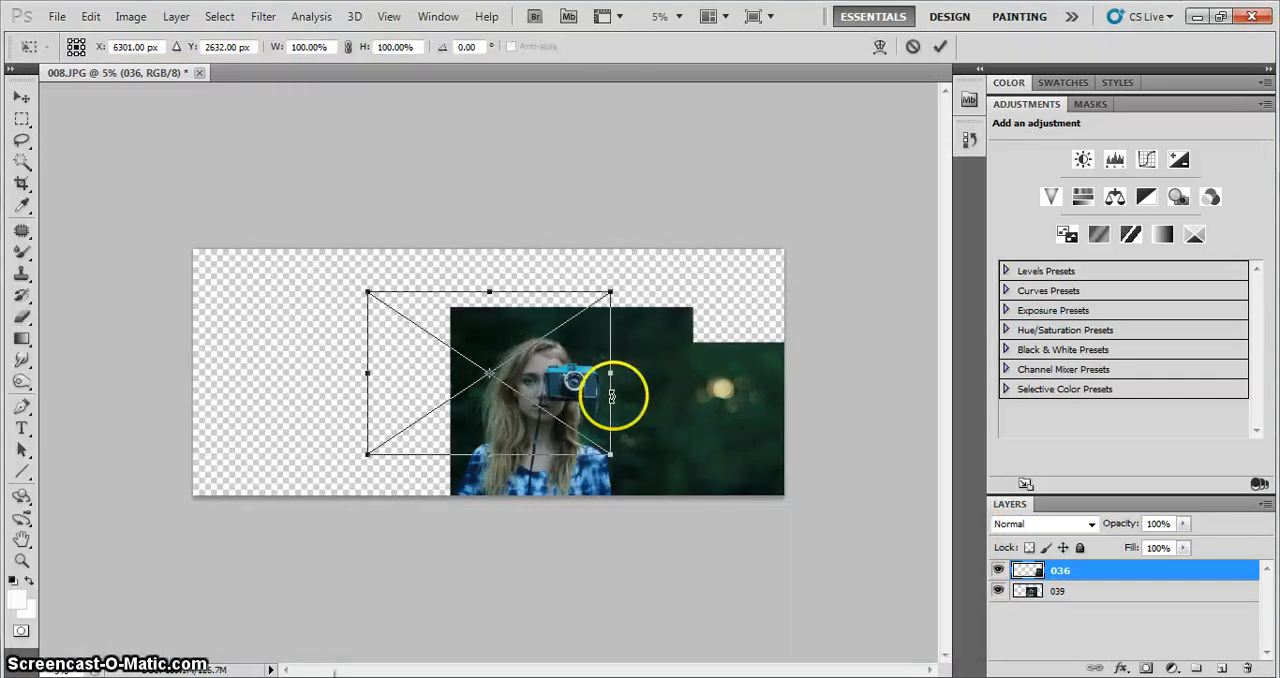
pyautogui.moveTo(491, 416); pyautogui.dragTo(628, 371)
pyautogui.press('e')
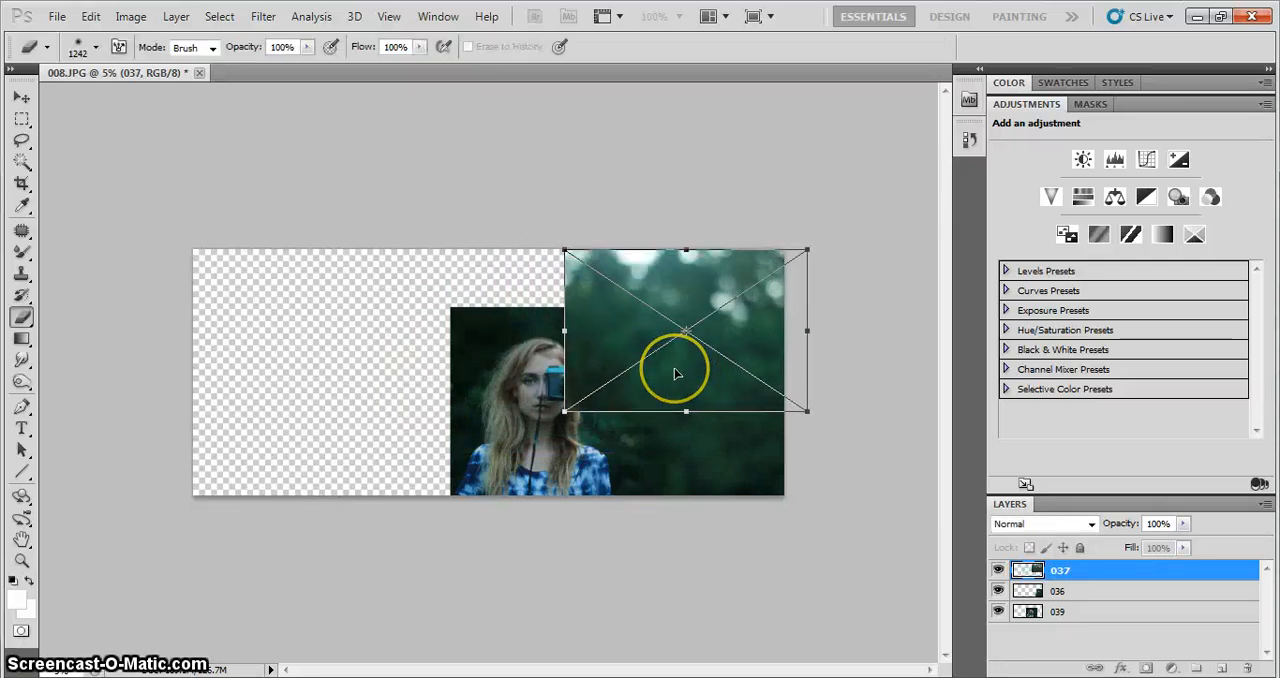
pyautogui.press('Return')
# Rasterize layer 037 and erase its left and lower edges around the girl, the camera and the bokeh light
pyautogui.click(671, 340)
pyautogui.click(605, 283)
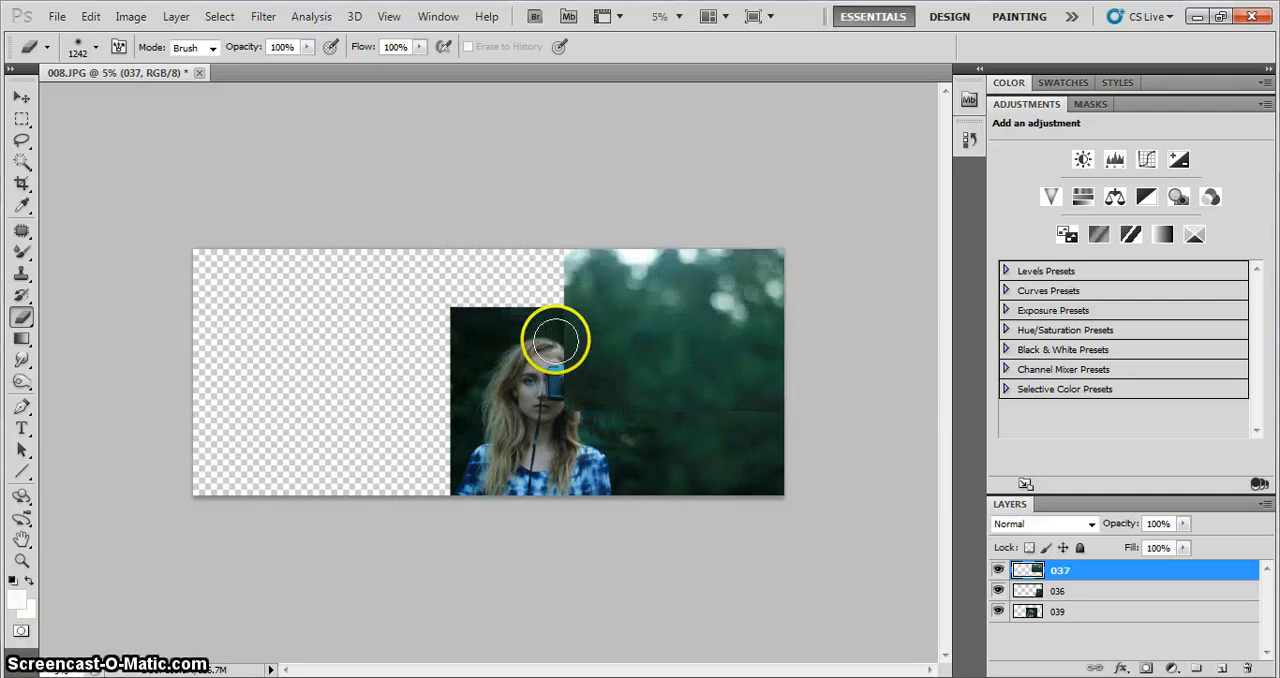
pyautogui.moveTo(551, 337); pyautogui.dragTo(560, 350)
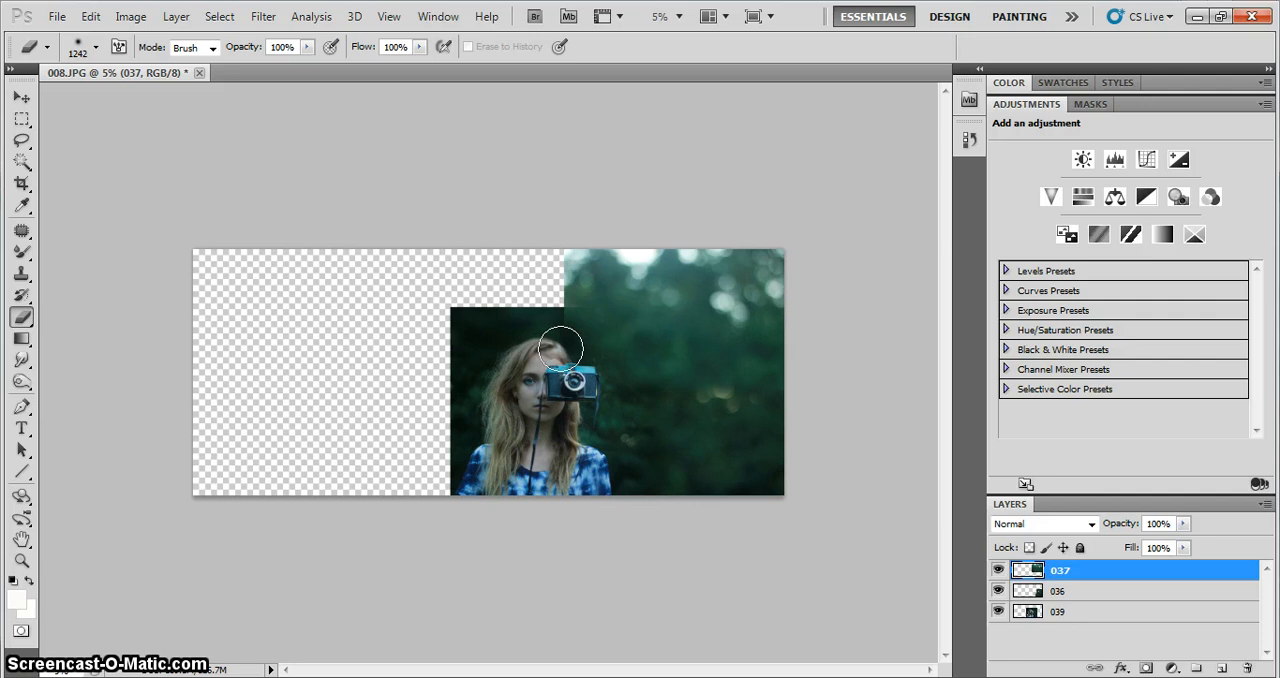
pyautogui.moveTo(698, 406); pyautogui.dragTo(590, 380)
pyautogui.hotkey('ctrl', '+')
pyautogui.hotkey('ctrl', '+')
pyautogui.hotkey('ctrl', '+')
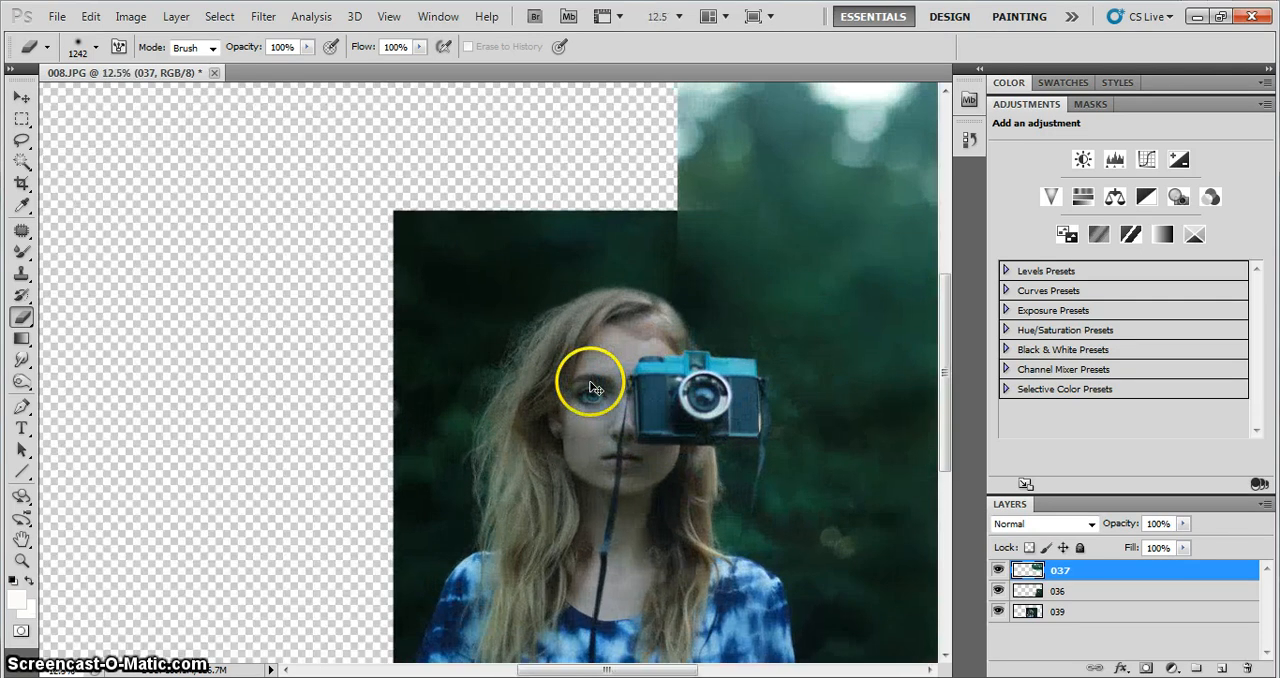
pyautogui.moveTo(592, 668); pyautogui.dragTo(628, 668)
pyautogui.moveTo(608, 389)
pyautogui.mouseDown()
pyautogui.moveTo(550, 349)
pyautogui.moveTo(526, 248)
pyautogui.moveTo(599, 318)
pyautogui.mouseUp()
# Place photo 038 at the top of the canvas above the girl, aligned with the portrait's left edge
pyautogui.hotkey('ctrl', '-')
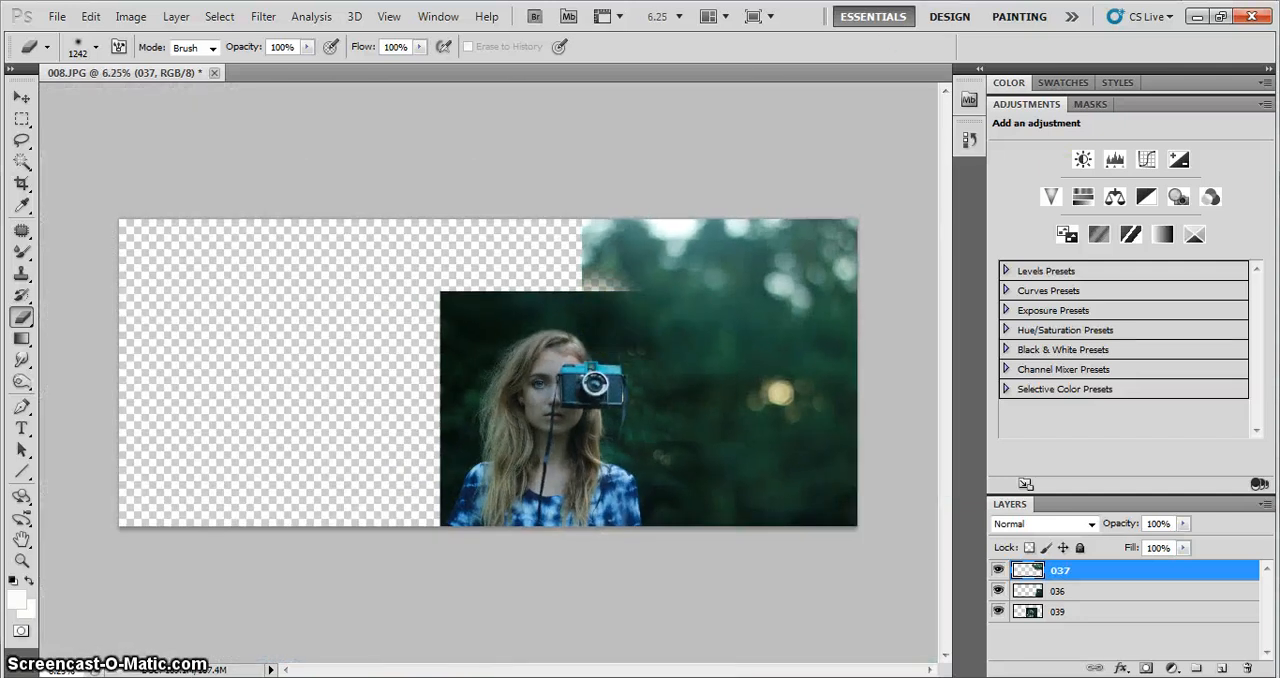
pyautogui.hotkey('alt', 'Tab')
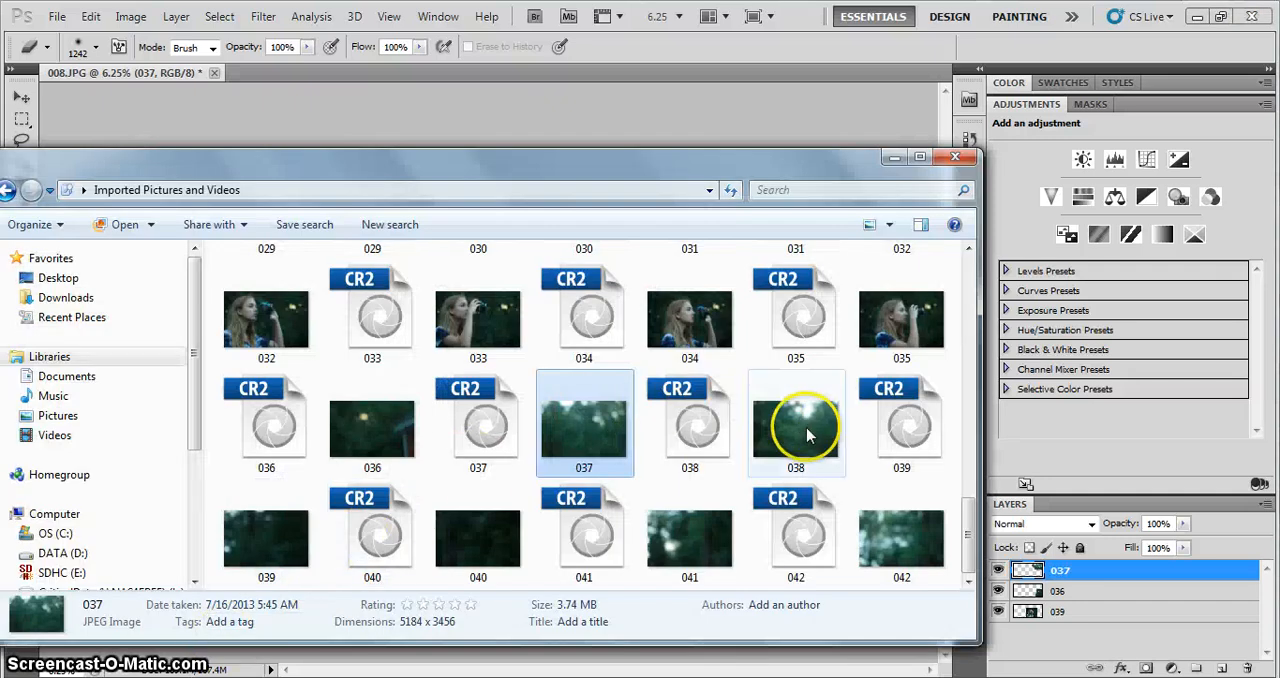
pyautogui.moveTo(786, 420); pyautogui.dragTo(603, 115)
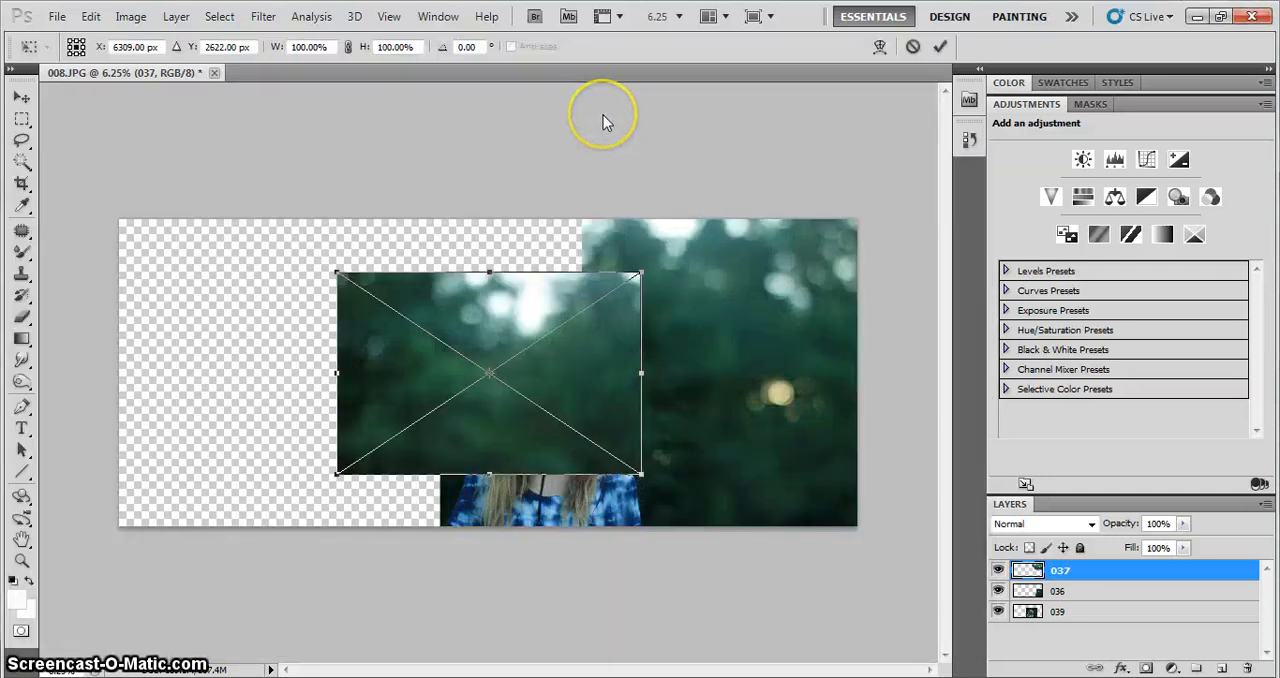
pyautogui.moveTo(549, 414); pyautogui.dragTo(653, 362)
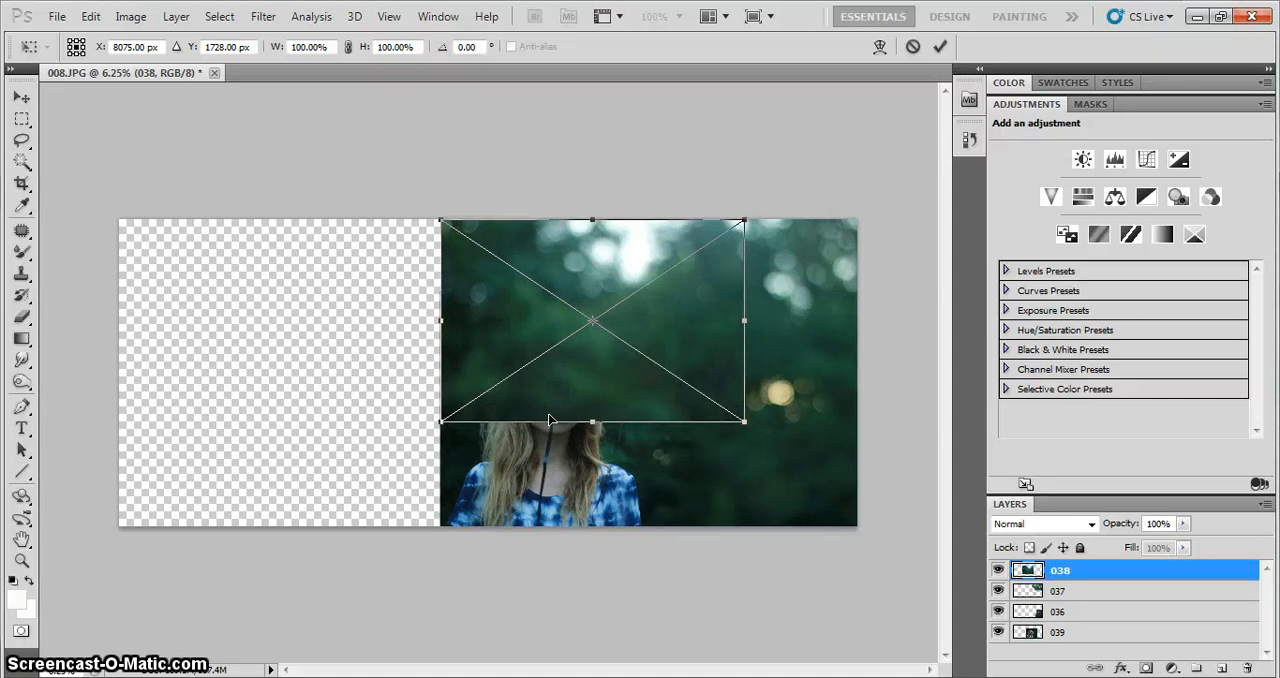
pyautogui.press('Return')
# Rasterize layer 038 and erase its right and lower edges to blend them into the neighbouring photos
pyautogui.click(612, 392)
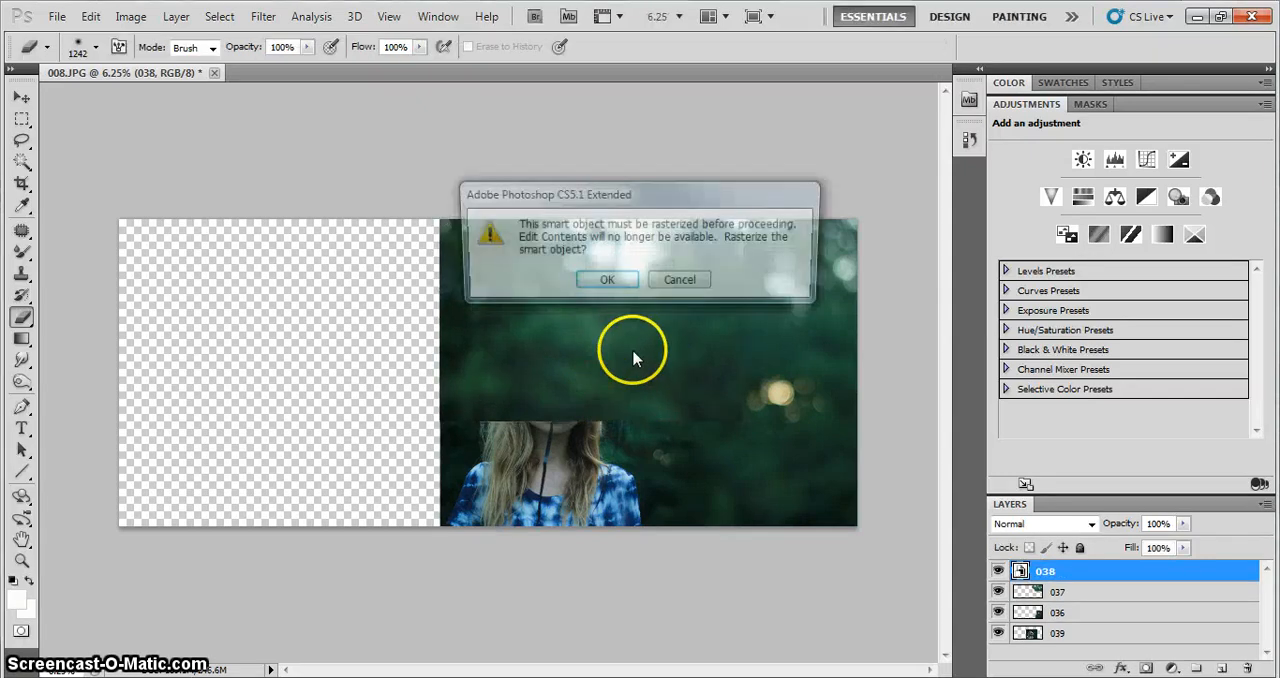
pyautogui.click(607, 280)
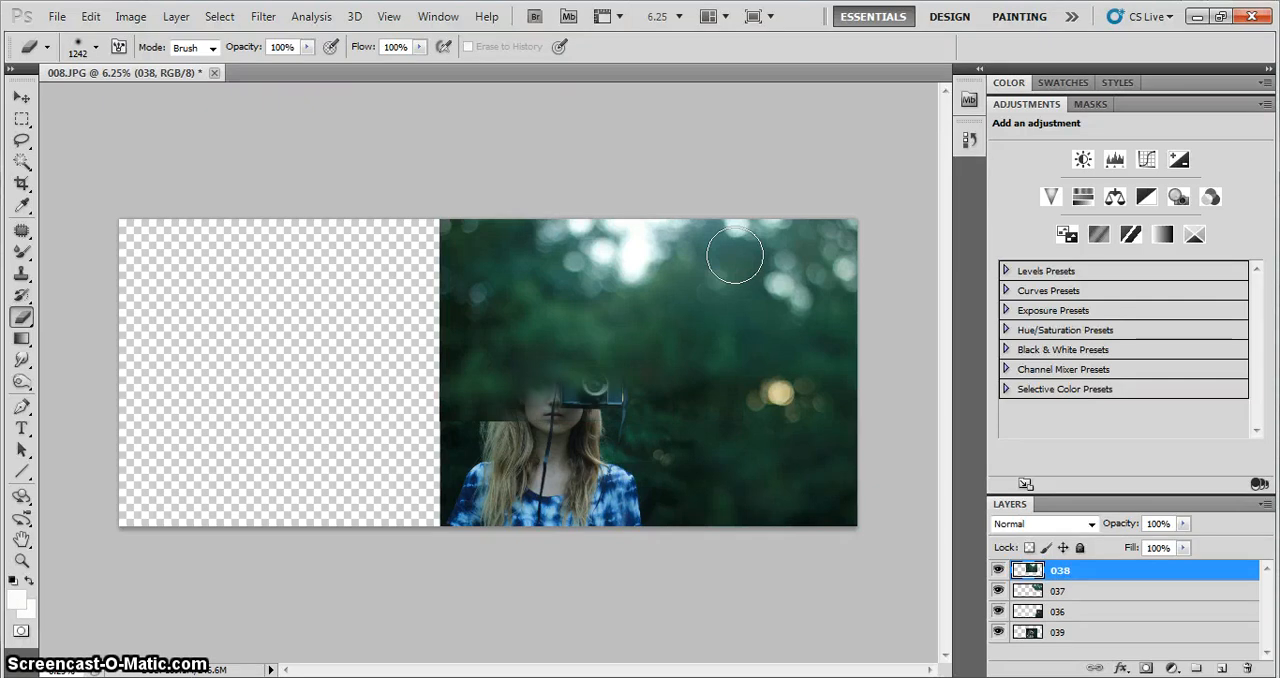
pyautogui.hotkey('ctrl', '+')
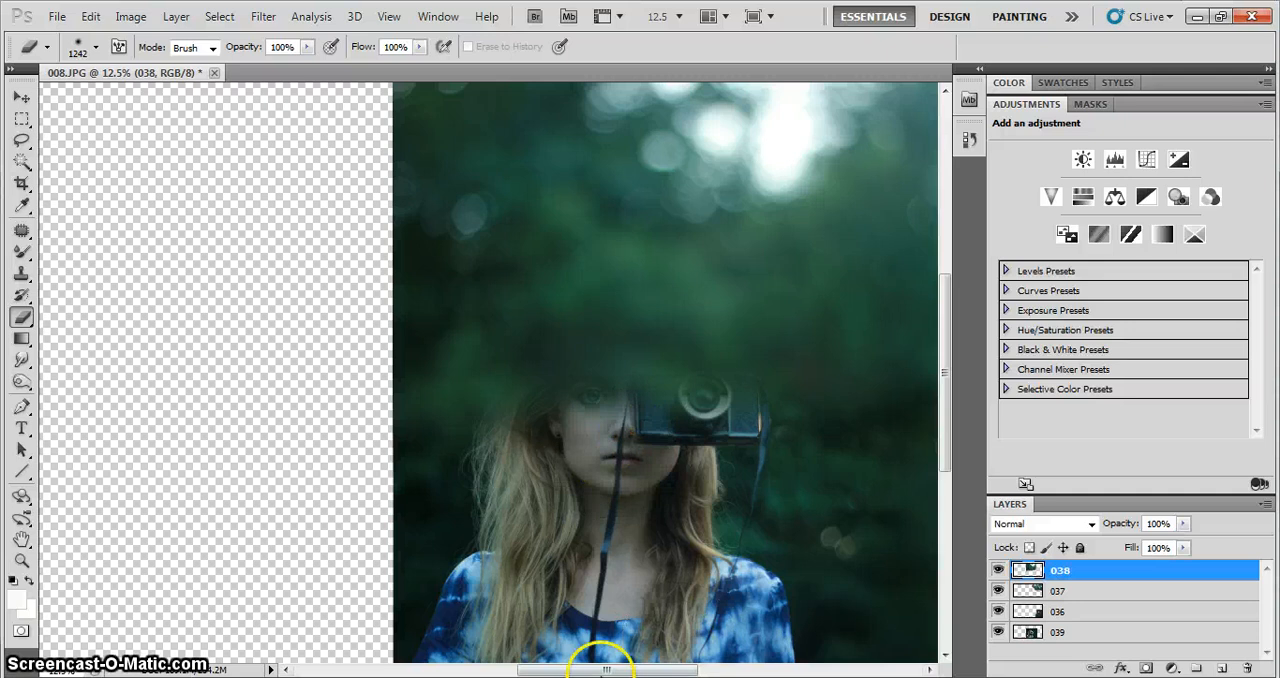
pyautogui.moveTo(602, 671); pyautogui.dragTo(623, 671)
# Lower layer 038's opacity to 44% and erase the part covering the girl's head and camera with a 666 px soft eraser
pyautogui.click(1183, 523)
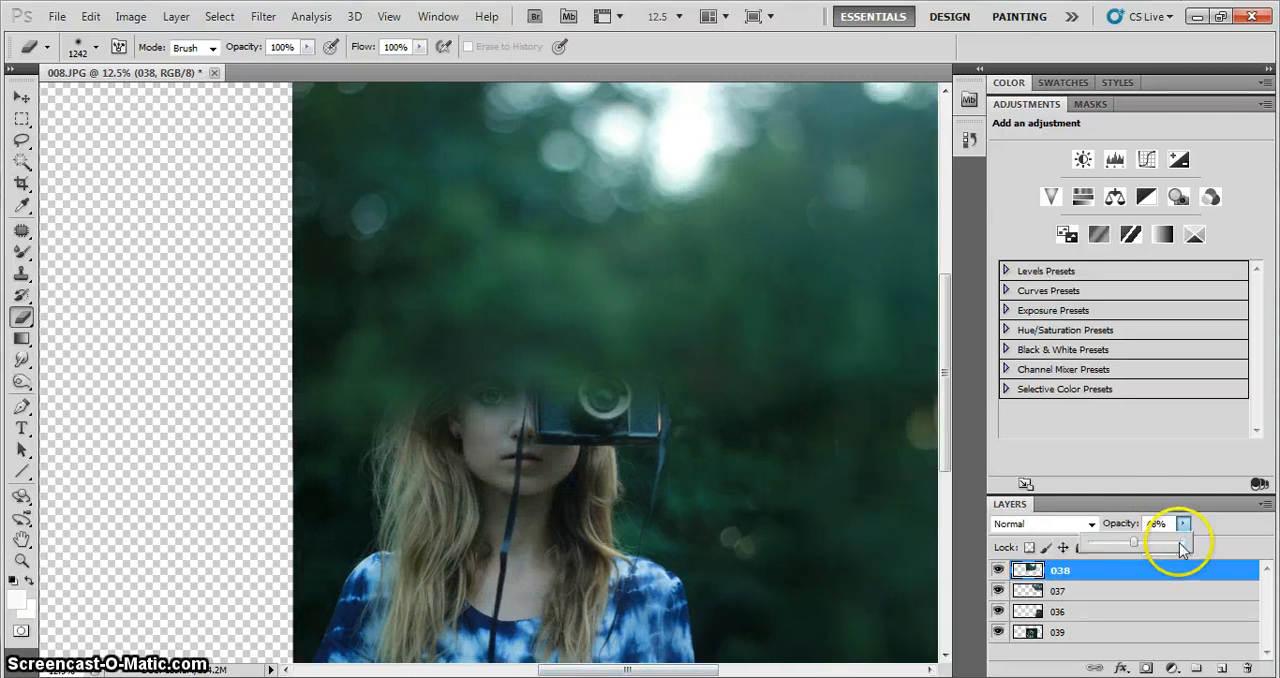
pyautogui.moveTo(1181, 546); pyautogui.dragTo(1131, 547)
pyautogui.click(1184, 524)
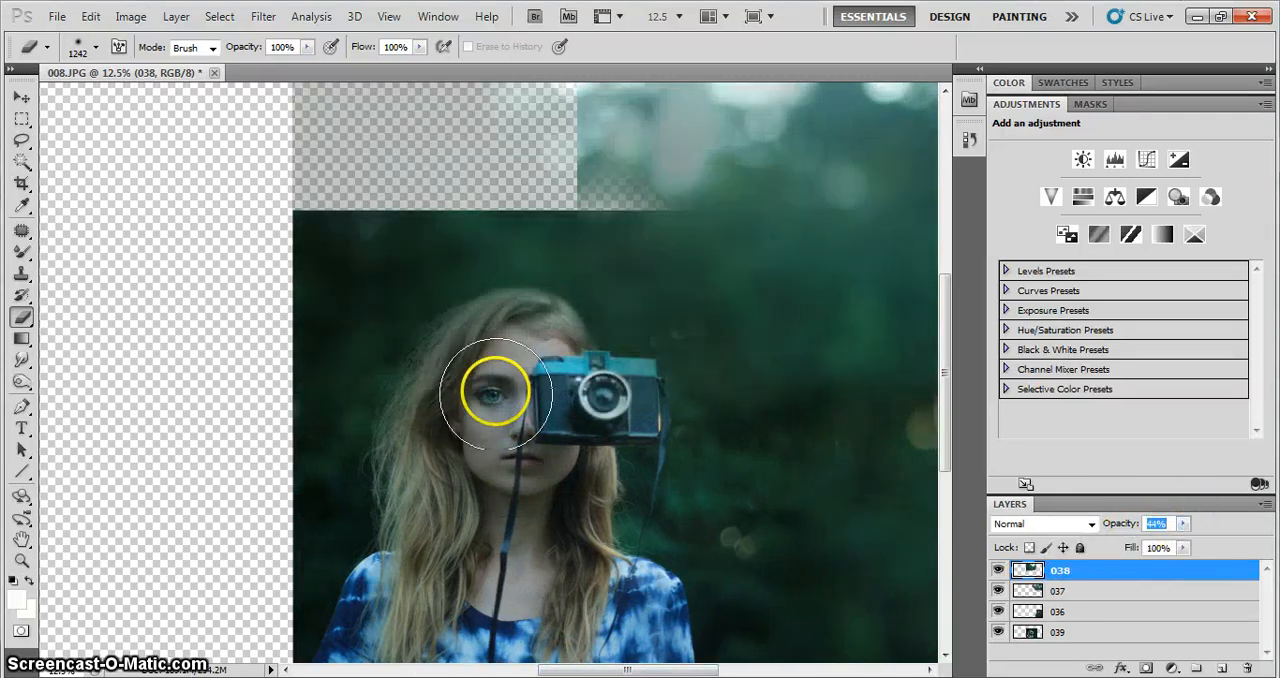
pyautogui.rightClick(528, 372)
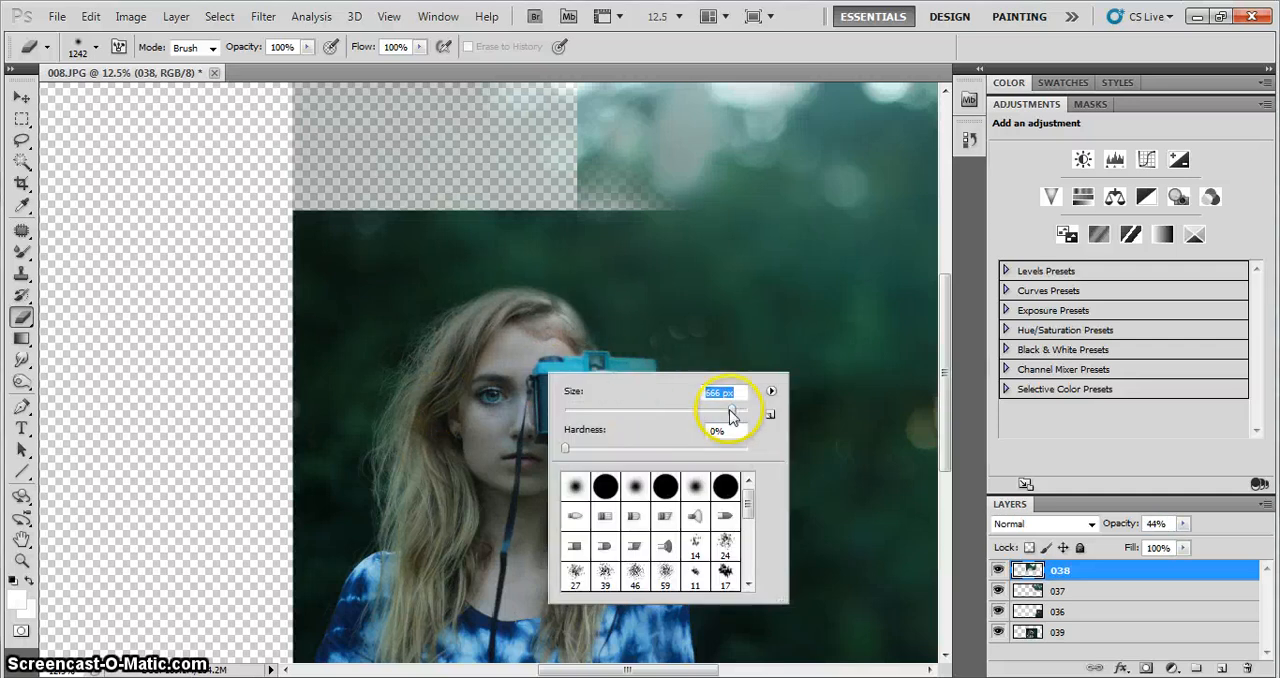
pyautogui.click(512, 327)
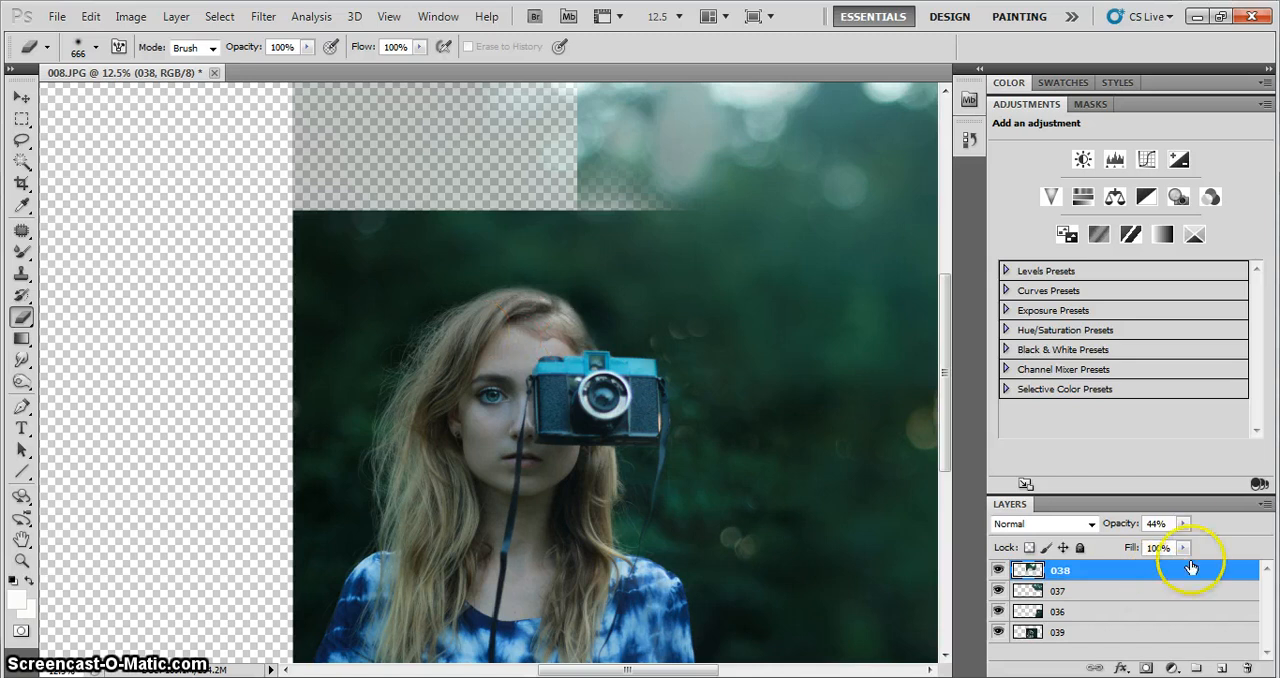
# Restore layer 038's opacity to 100% and erase around the girl's head with a 1009 px soft eraser
pyautogui.click(1183, 524)
pyautogui.moveTo(1183, 543); pyautogui.dragTo(1237, 543)
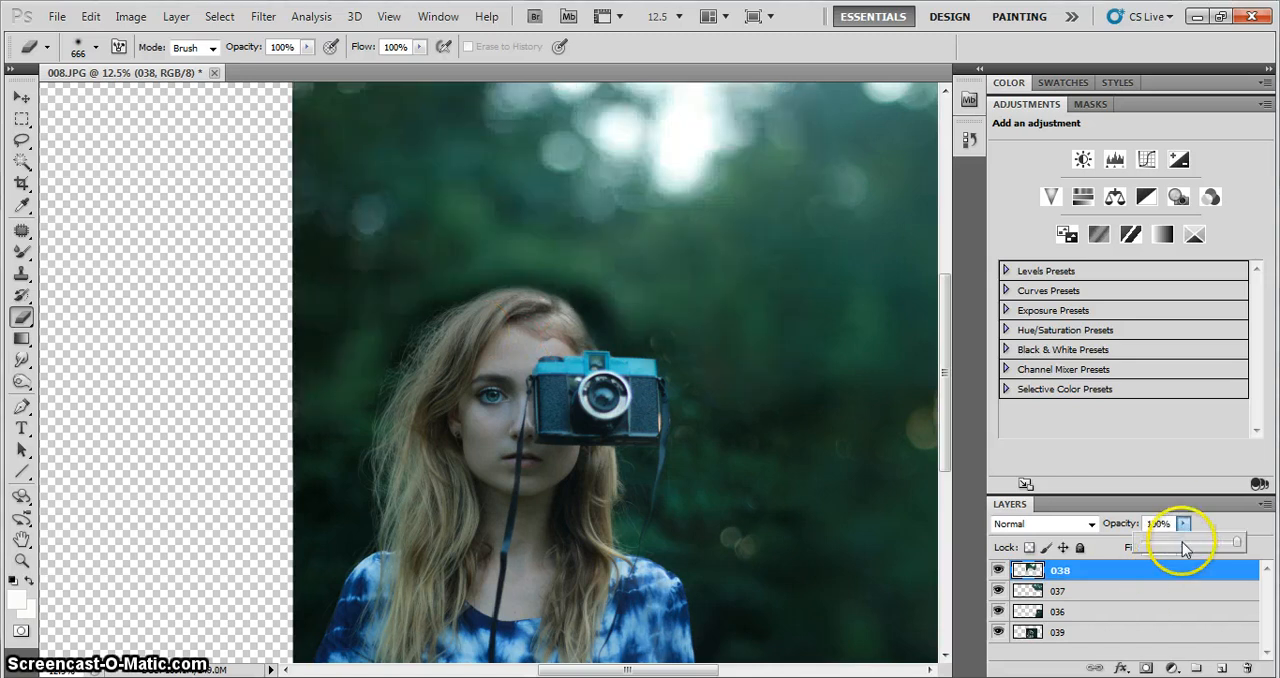
pyautogui.hotkey('ctrl', '-')
pyautogui.hotkey('ctrl', '-')
pyautogui.rightClick(783, 435)
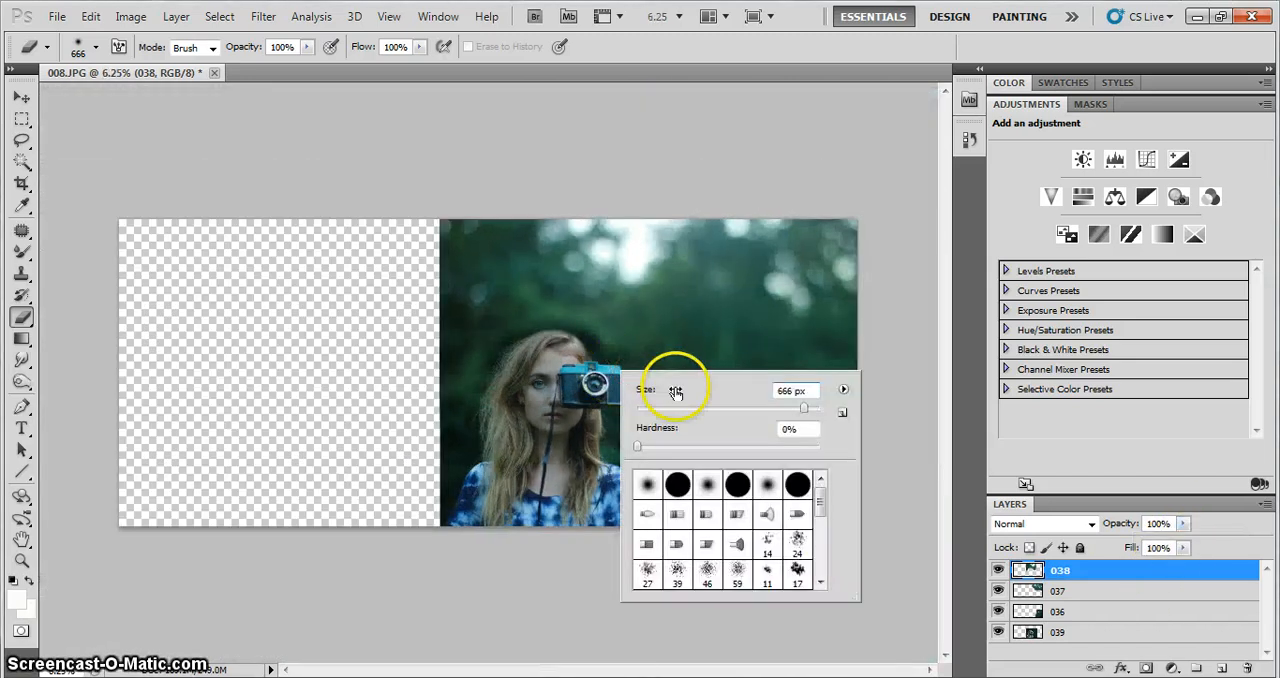
pyautogui.moveTo(809, 411); pyautogui.dragTo(812, 411)
pyautogui.click(480, 390)
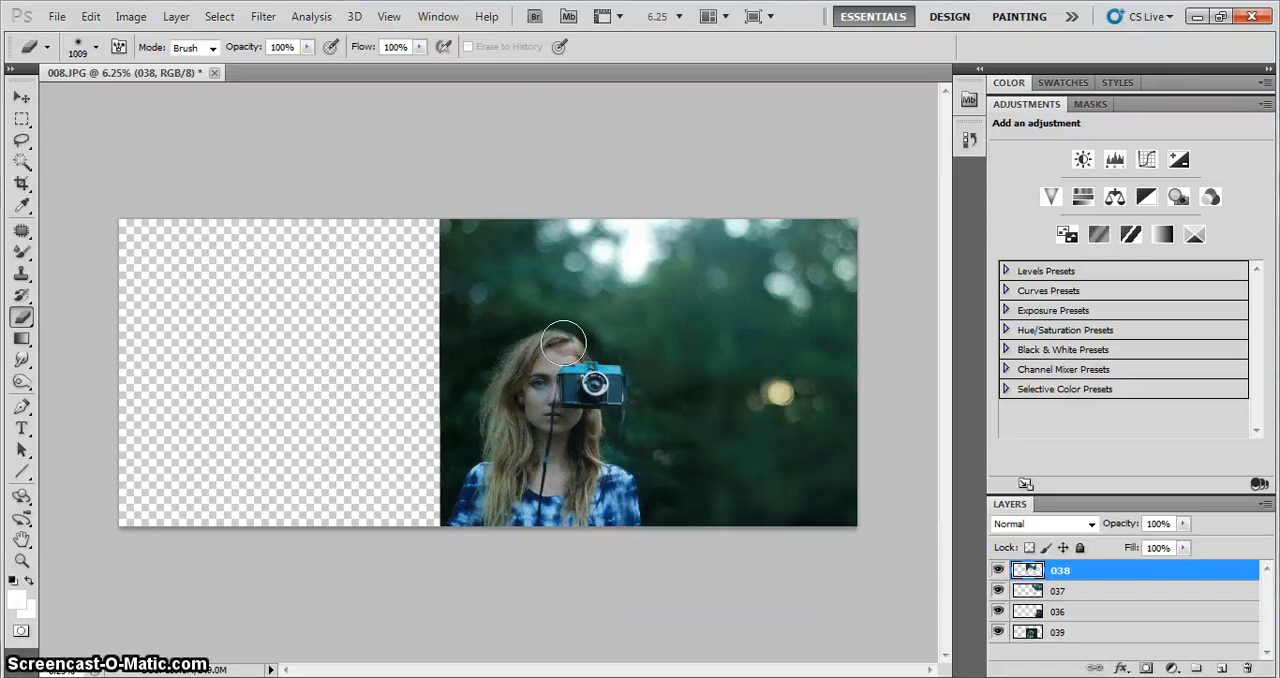
pyautogui.moveTo(600, 345)
pyautogui.mouseDown()
pyautogui.moveTo(654, 292)
pyautogui.moveTo(562, 374)
pyautogui.moveTo(646, 357)
pyautogui.mouseUp()
# Erase more of layer 038 around the head and camera with a 1399 px soft eraser and shift the layer slightly down
pyautogui.rightClick(646, 357)
pyautogui.moveTo(843, 398); pyautogui.dragTo(847, 399)
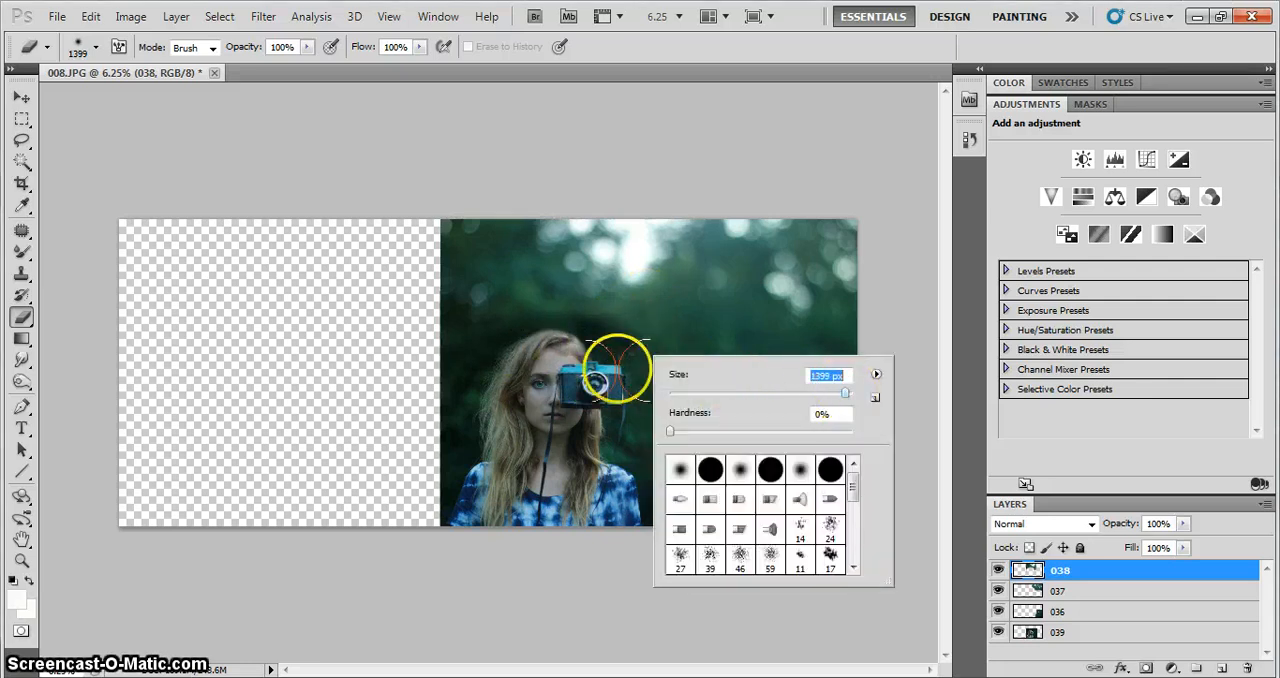
pyautogui.click(551, 350)
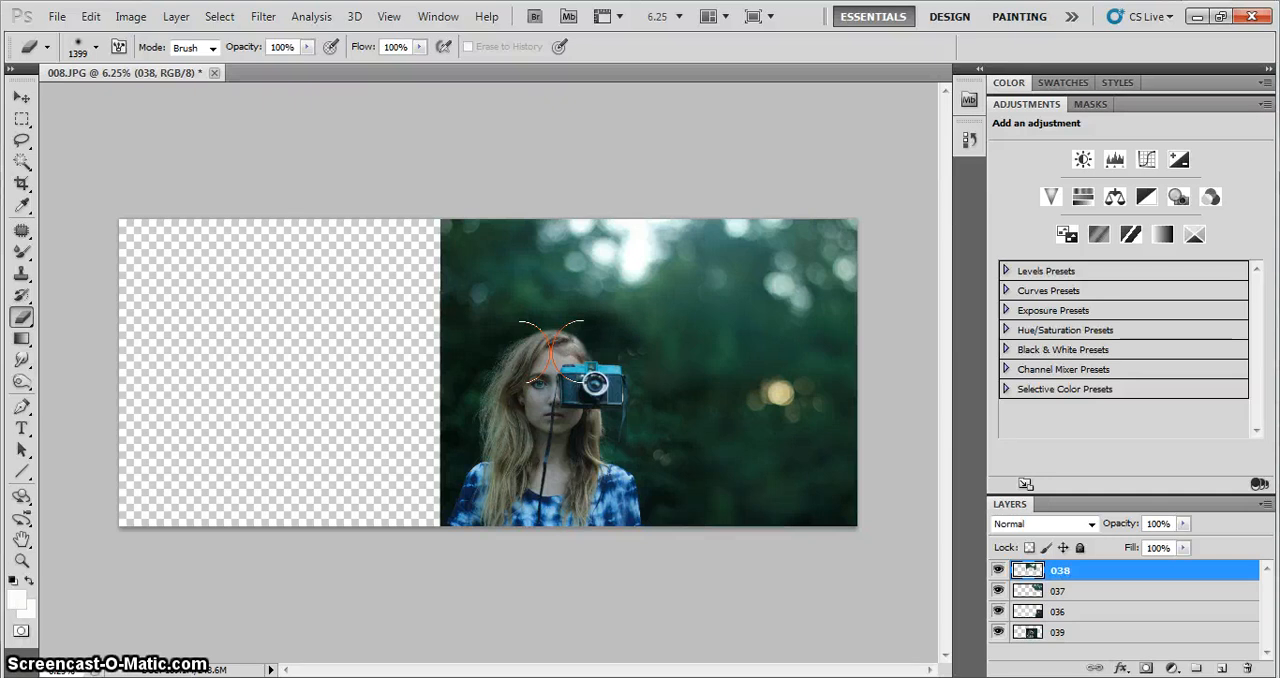
pyautogui.moveTo(634, 349)
pyautogui.mouseDown()
pyautogui.moveTo(640, 358)
pyautogui.moveTo(622, 352)
pyautogui.mouseUp()
pyautogui.moveTo(580, 284); pyautogui.dragTo(580, 287)
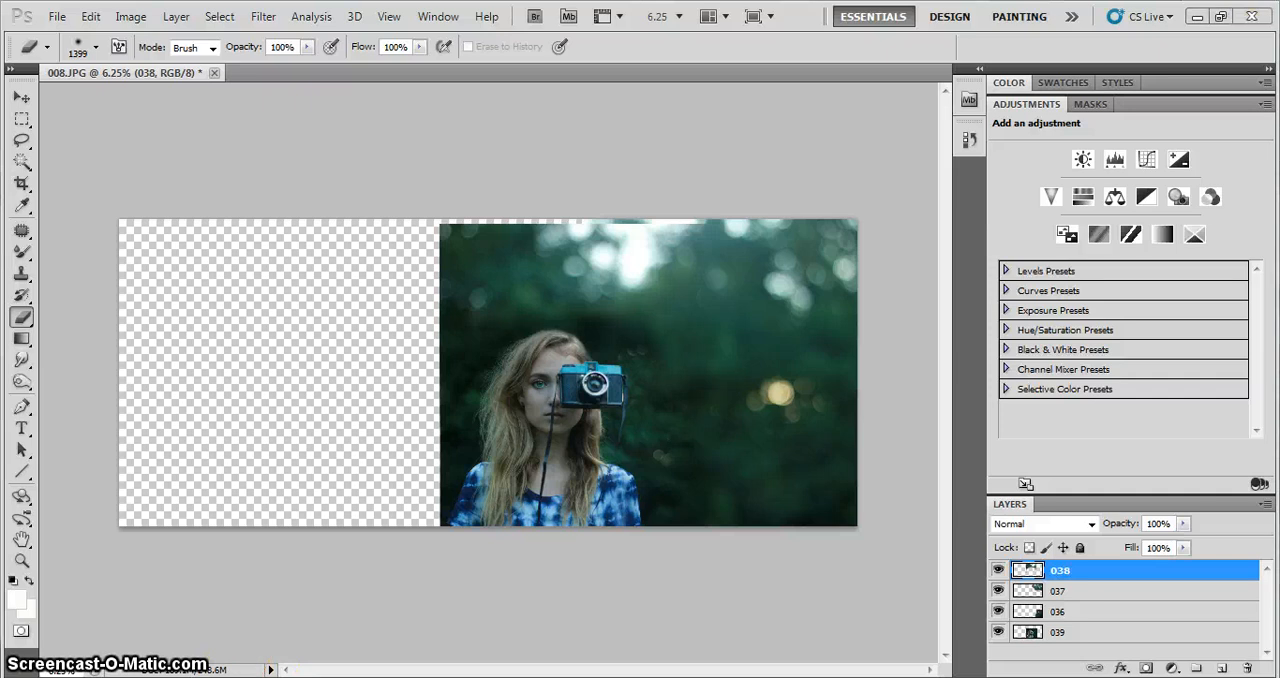
# Place photo 039 flush with the canvas's top edge, overlapping the portrait's left part and extending into the empty area
pyautogui.click(427, 676)
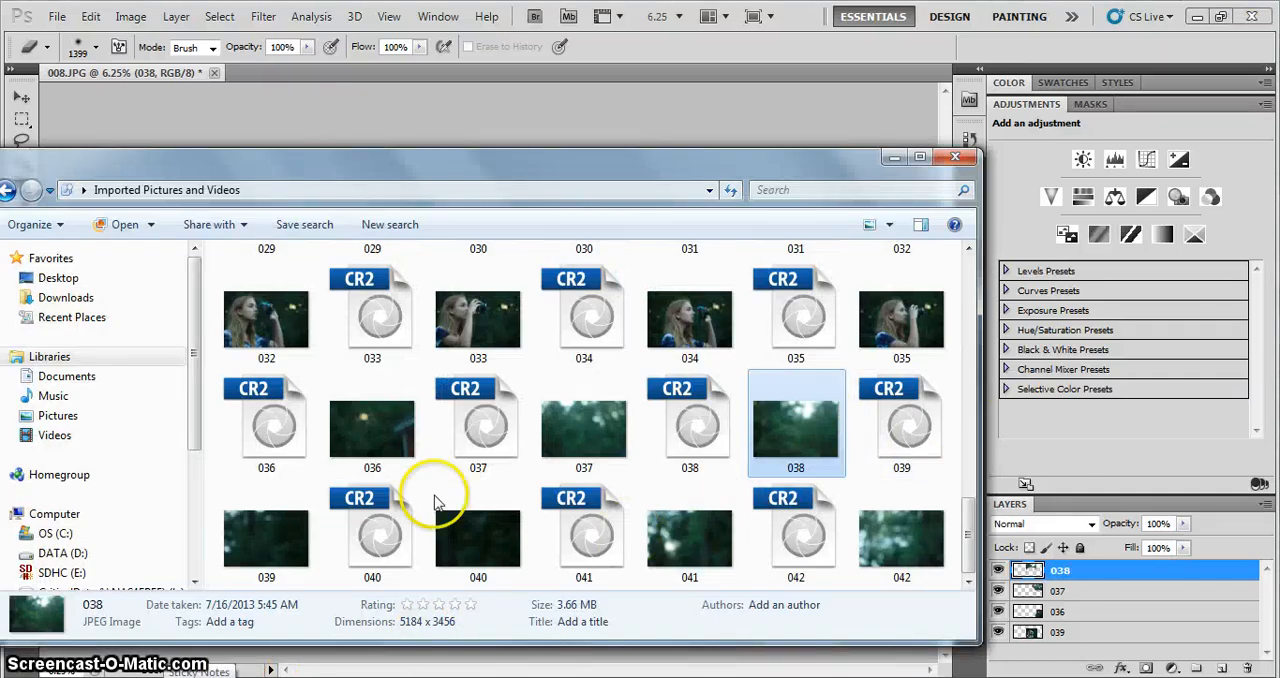
pyautogui.moveTo(435, 503); pyautogui.dragTo(340, 228)
pyautogui.moveTo(355, 174); pyautogui.dragTo(305, 114)
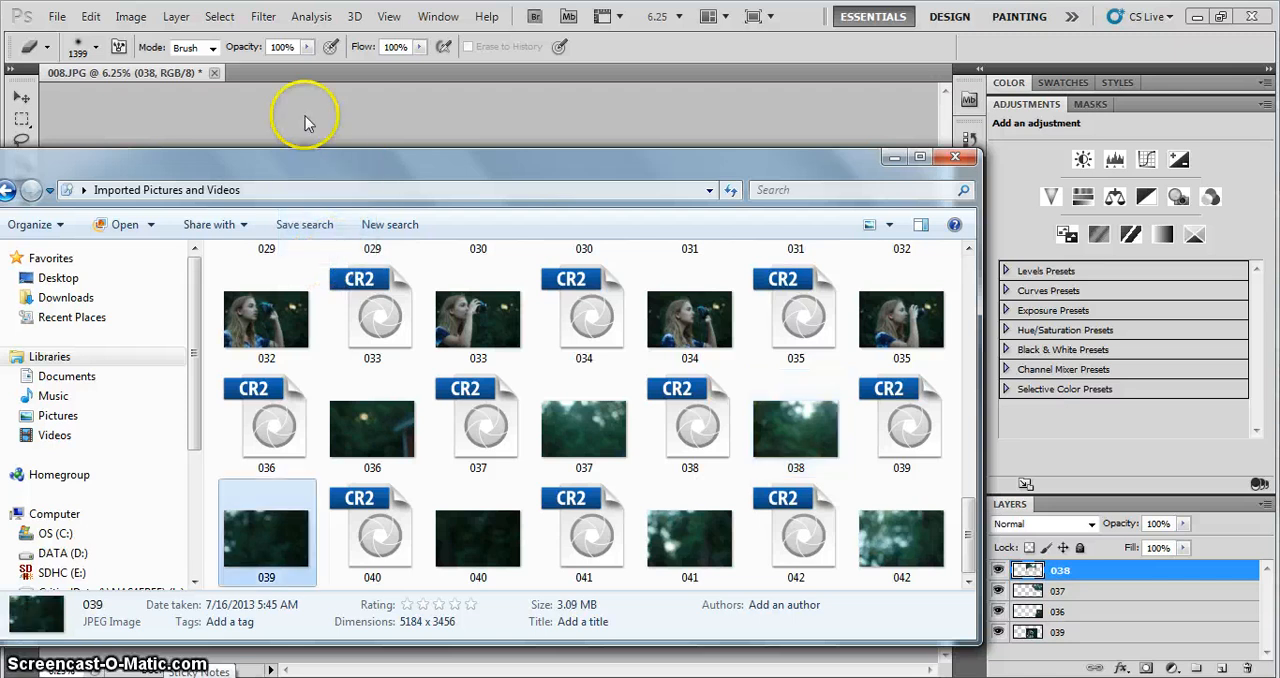
pyautogui.click(350, 132)
pyautogui.moveTo(560, 364)
pyautogui.mouseDown()
pyautogui.moveTo(566, 394)
pyautogui.moveTo(512, 393)
pyautogui.mouseUp()
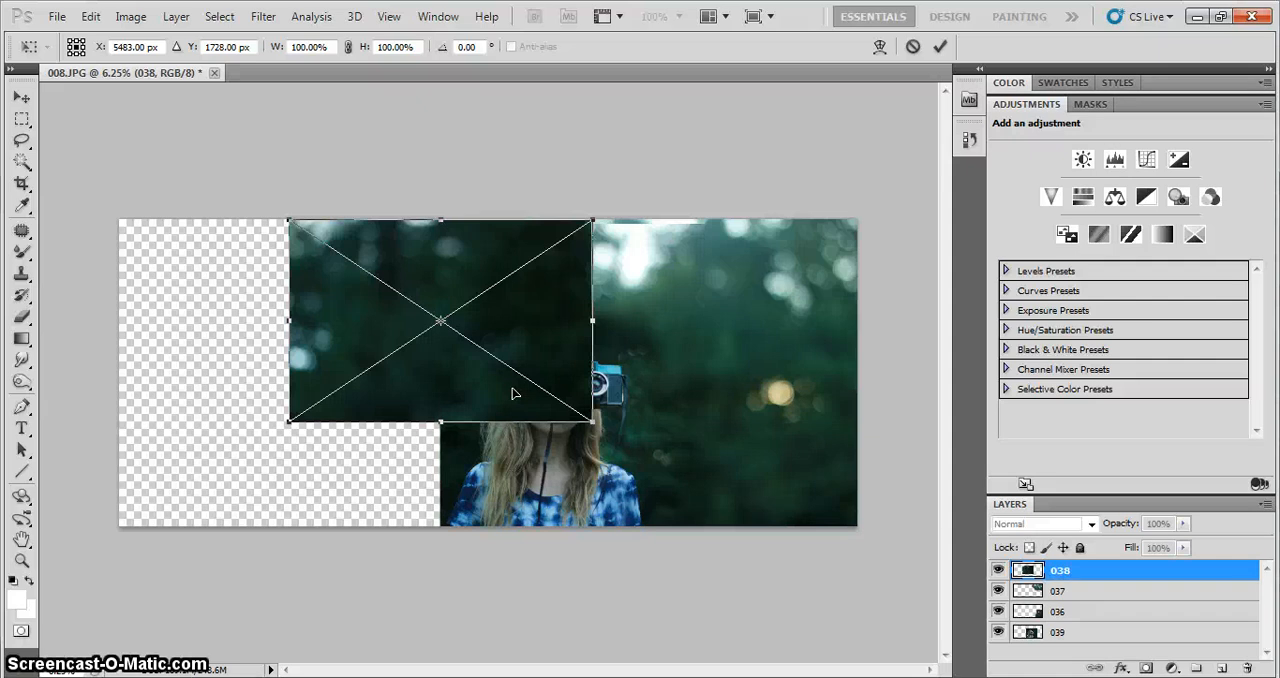
pyautogui.click(524, 346)
pyautogui.moveTo(531, 341); pyautogui.dragTo(516, 340)
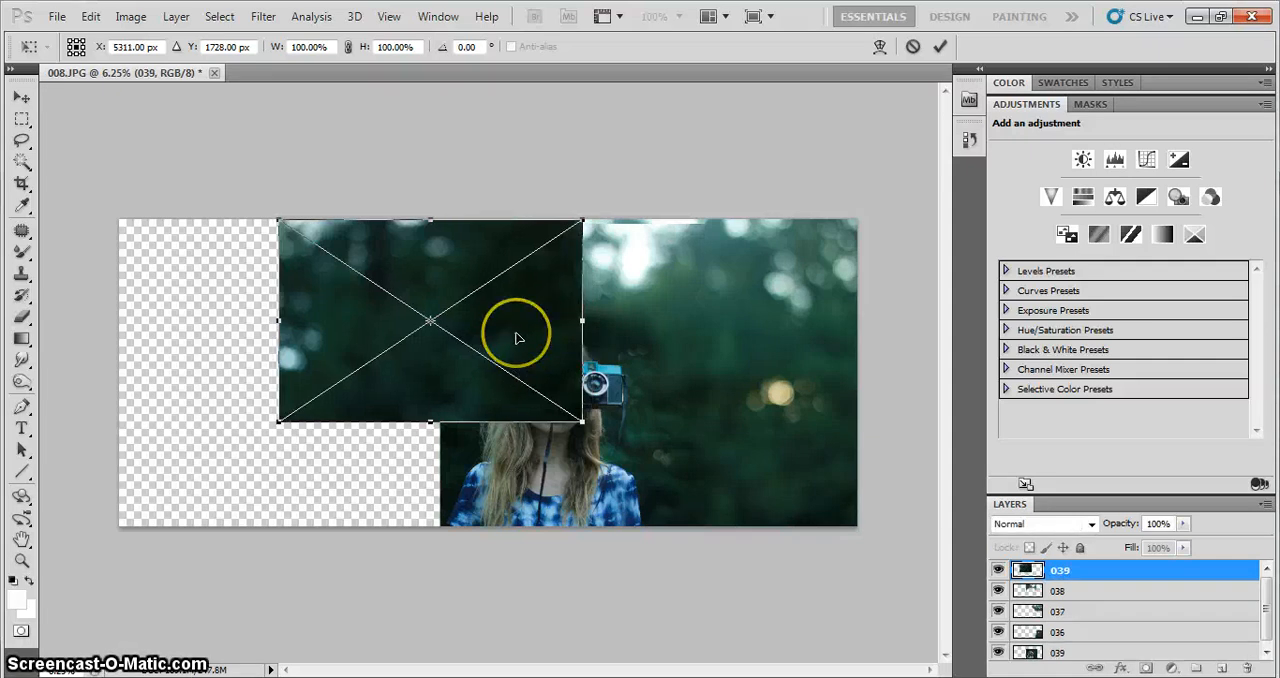
pyautogui.press('Return')
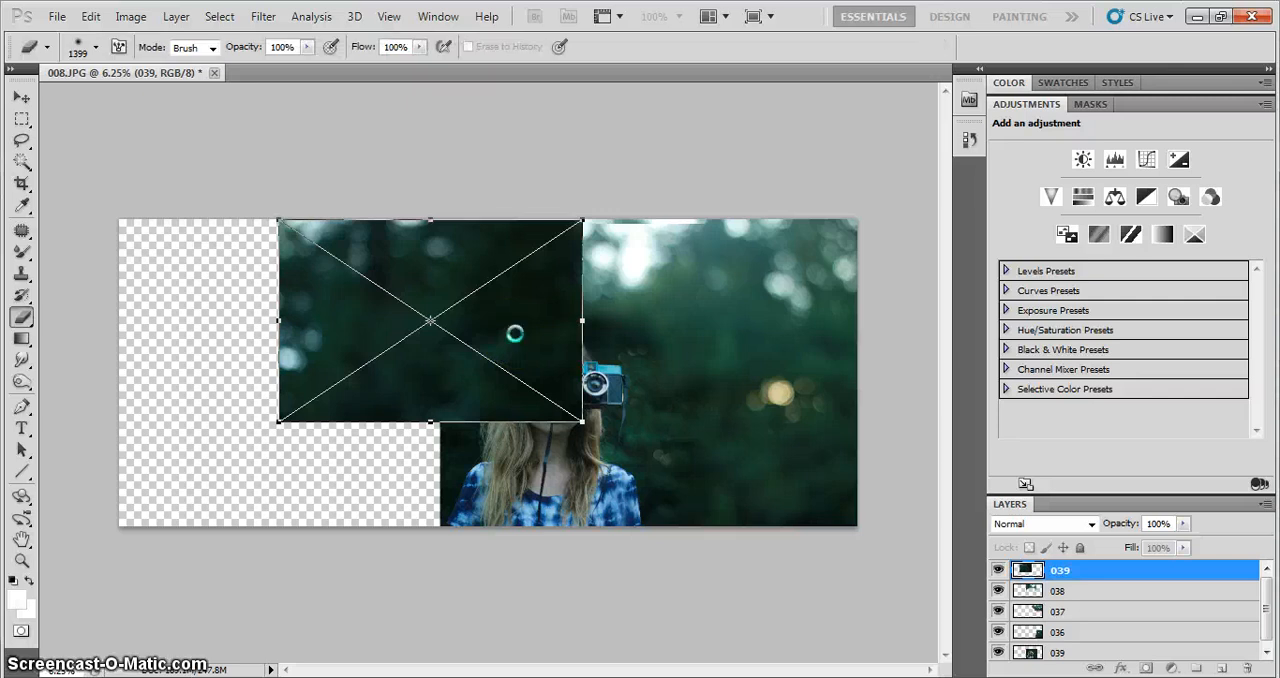
# Rasterize layer 039, erase its right and lower parts over the girl, and shift the layer slightly down and left
pyautogui.click(523, 381)
pyautogui.click(606, 284)
pyautogui.moveTo(590, 281); pyautogui.dragTo(573, 222)
pyautogui.moveTo(480, 333)
pyautogui.mouseDown()
pyautogui.moveTo(429, 374)
pyautogui.moveTo(419, 358)
pyautogui.moveTo(474, 343)
pyautogui.mouseUp()
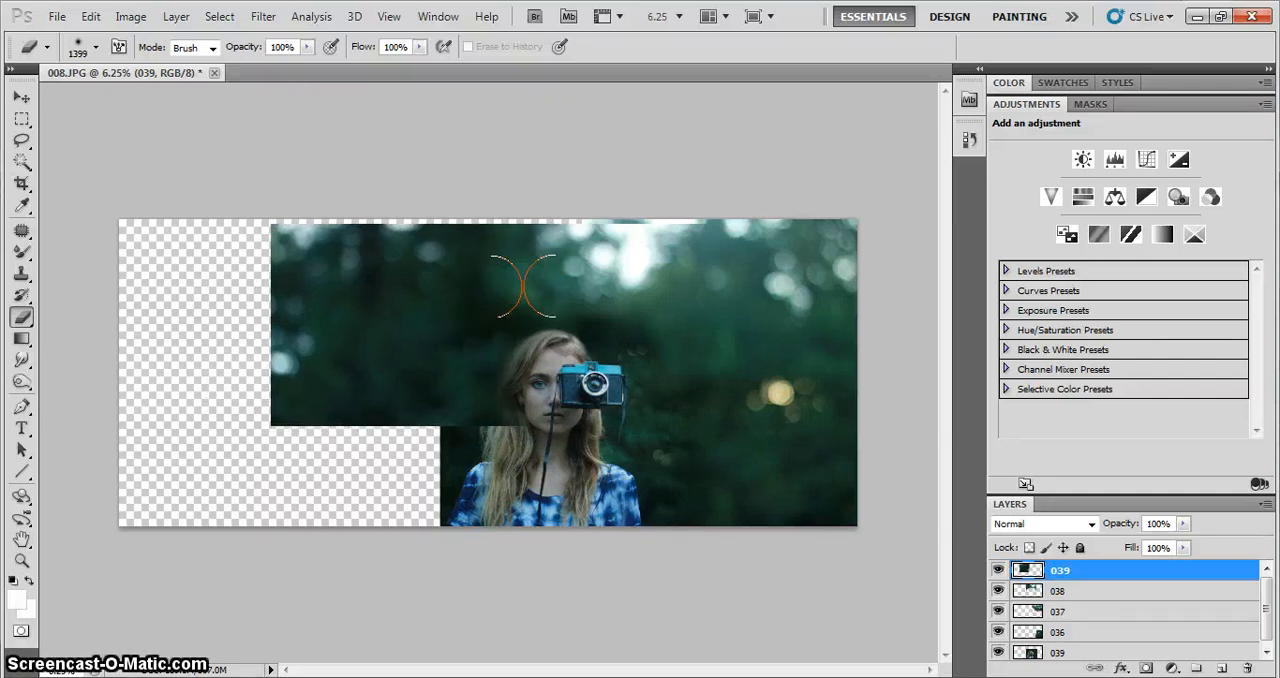
pyautogui.click(486, 444)
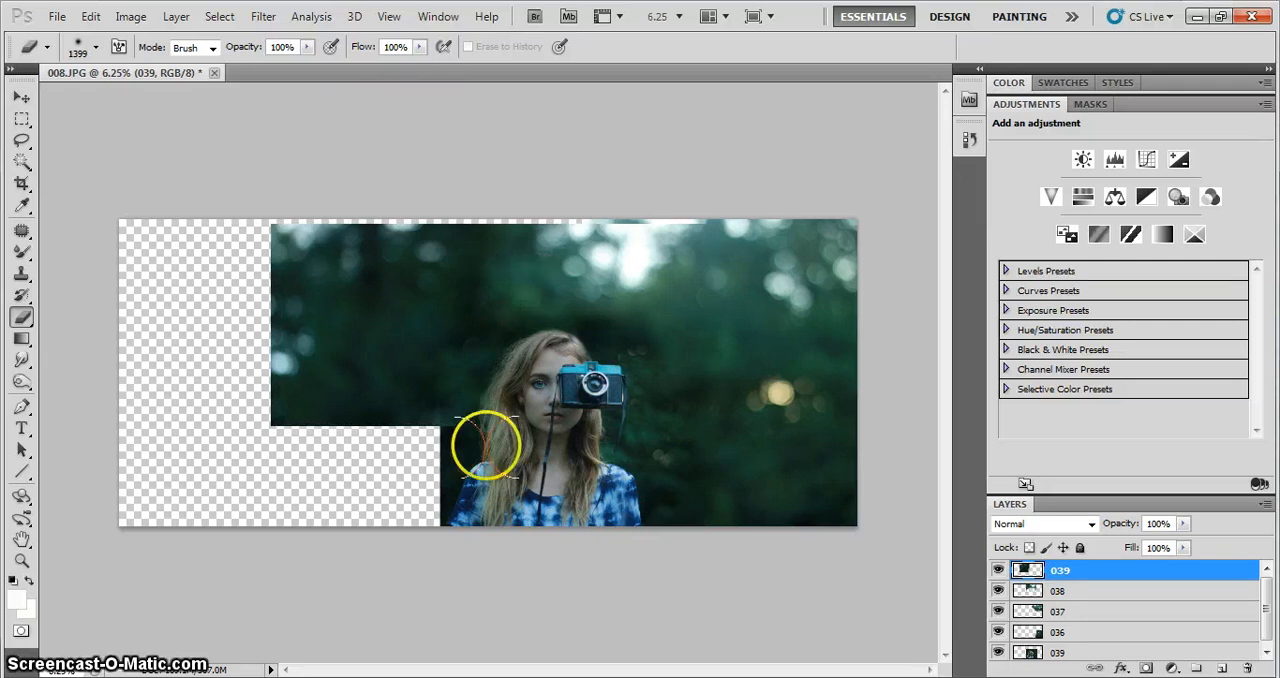
# Place photo 040 along the canvas's bottom edge, overlapping the girl's left side and the empty area below layer 039
pyautogui.hotkey('alt', 'Tab')
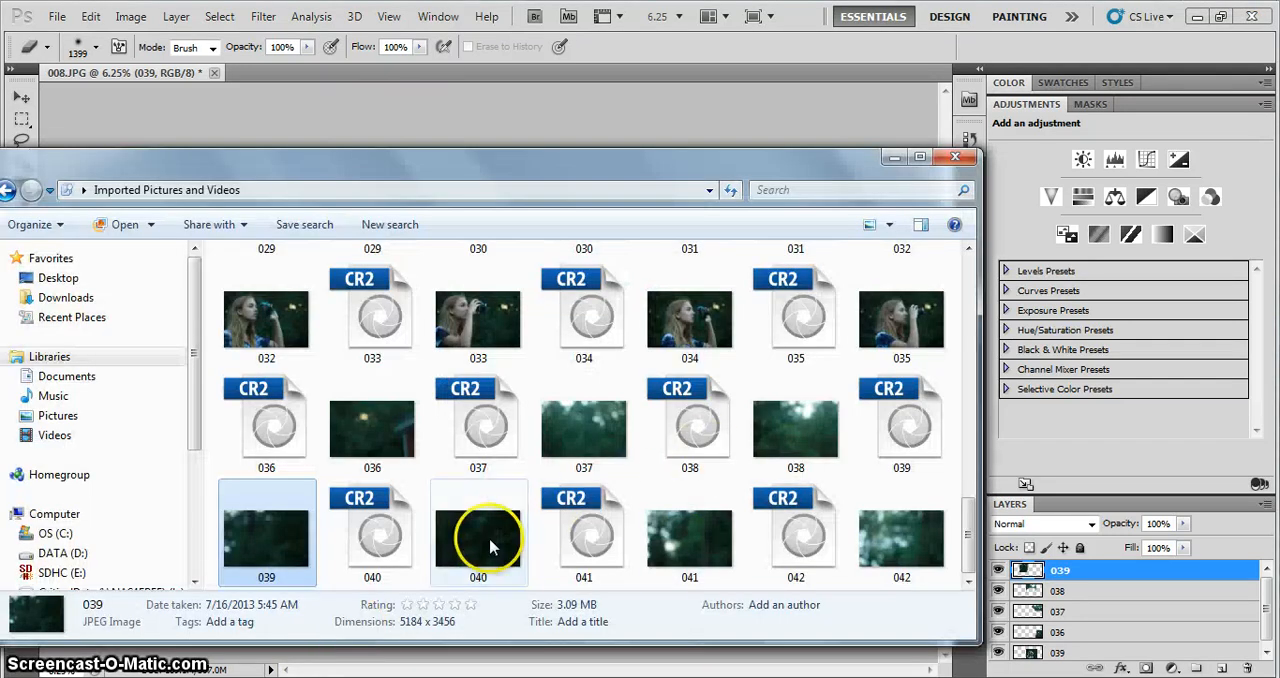
pyautogui.moveTo(480, 534); pyautogui.dragTo(323, 112)
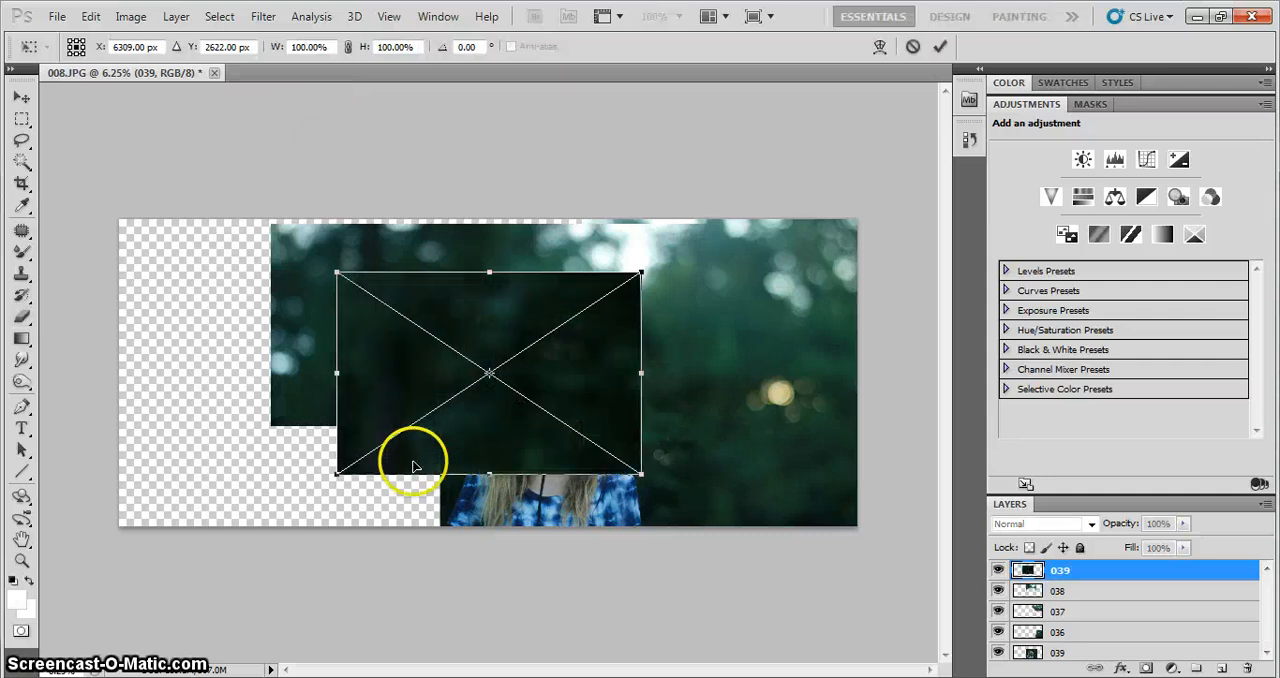
pyautogui.moveTo(543, 371); pyautogui.dragTo(491, 429)
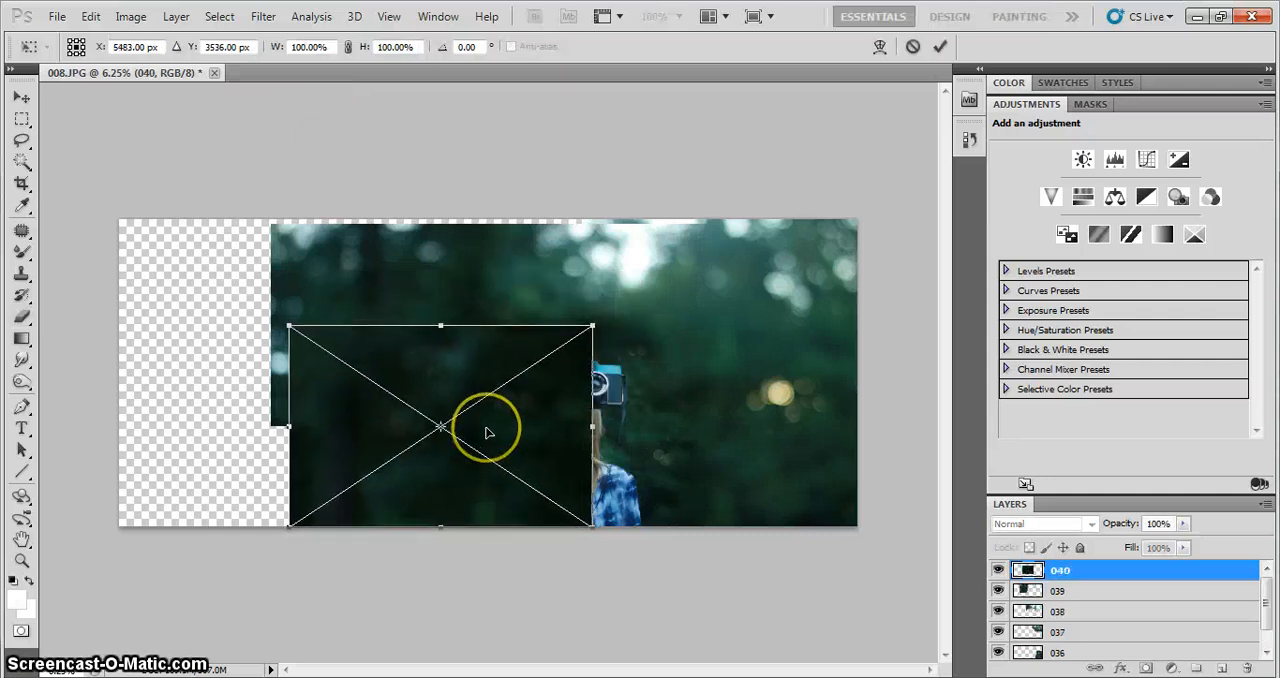
pyautogui.press('Return')
# Rasterize layer 040, shift it slightly right, and erase its upper edge and the part covering the girl and camera
pyautogui.click(560, 385)
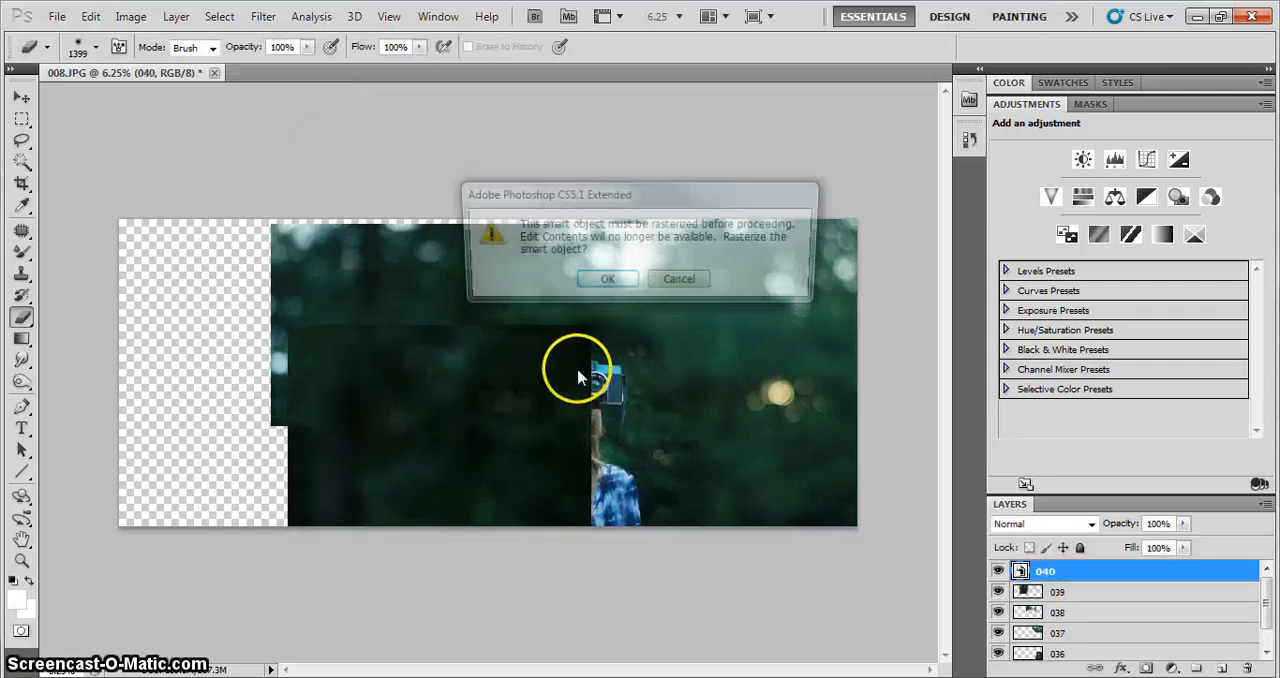
pyautogui.click(606, 283)
pyautogui.click(571, 338)
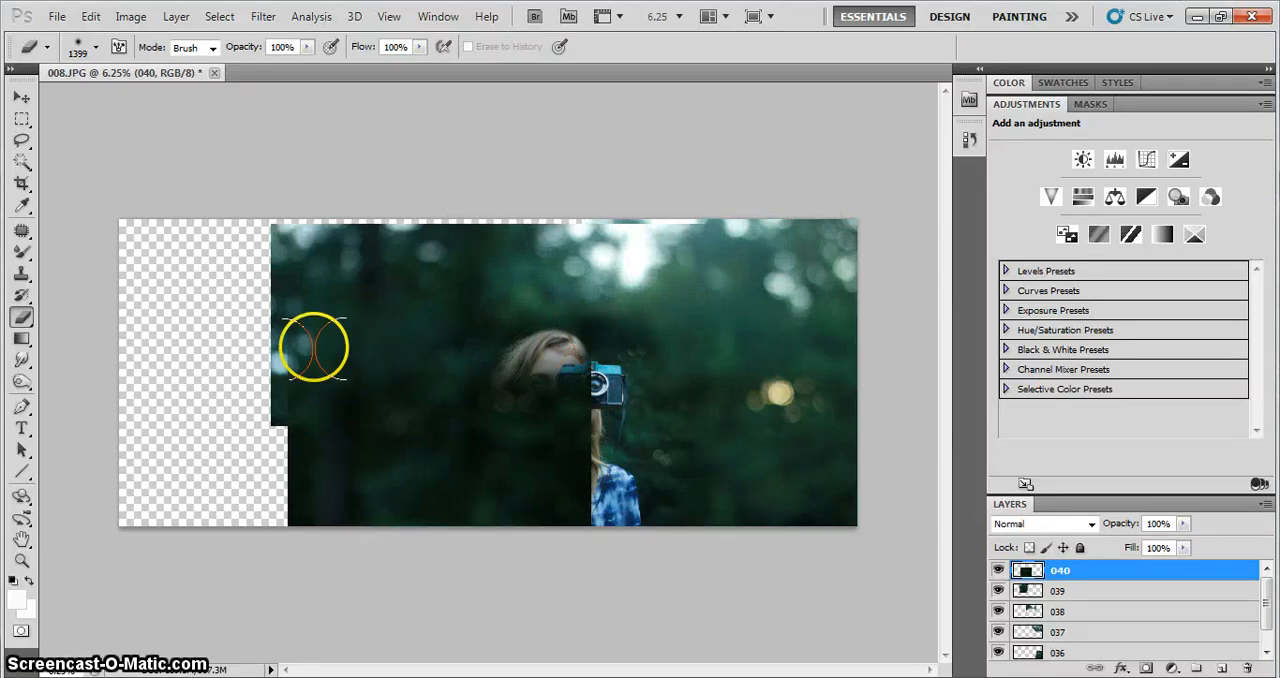
pyautogui.moveTo(340, 450); pyautogui.dragTo(346, 453)
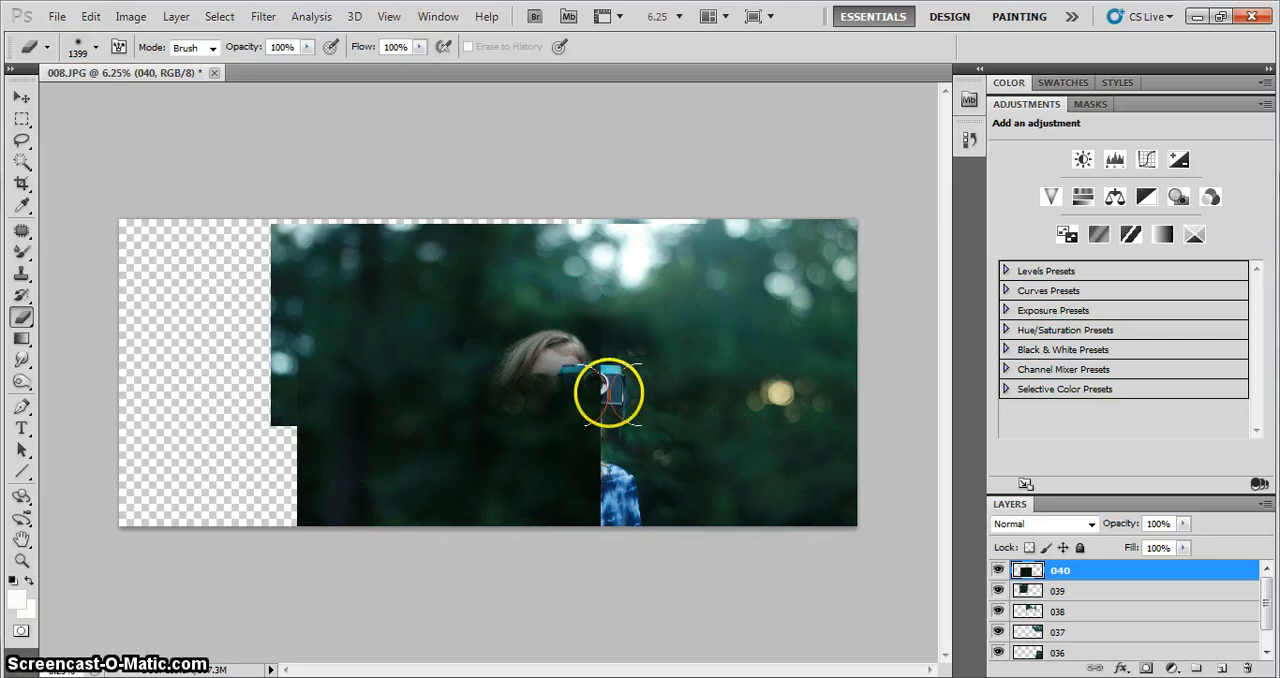
pyautogui.moveTo(609, 392)
pyautogui.mouseDown()
pyautogui.moveTo(631, 333)
pyautogui.moveTo(594, 320)
pyautogui.mouseUp()
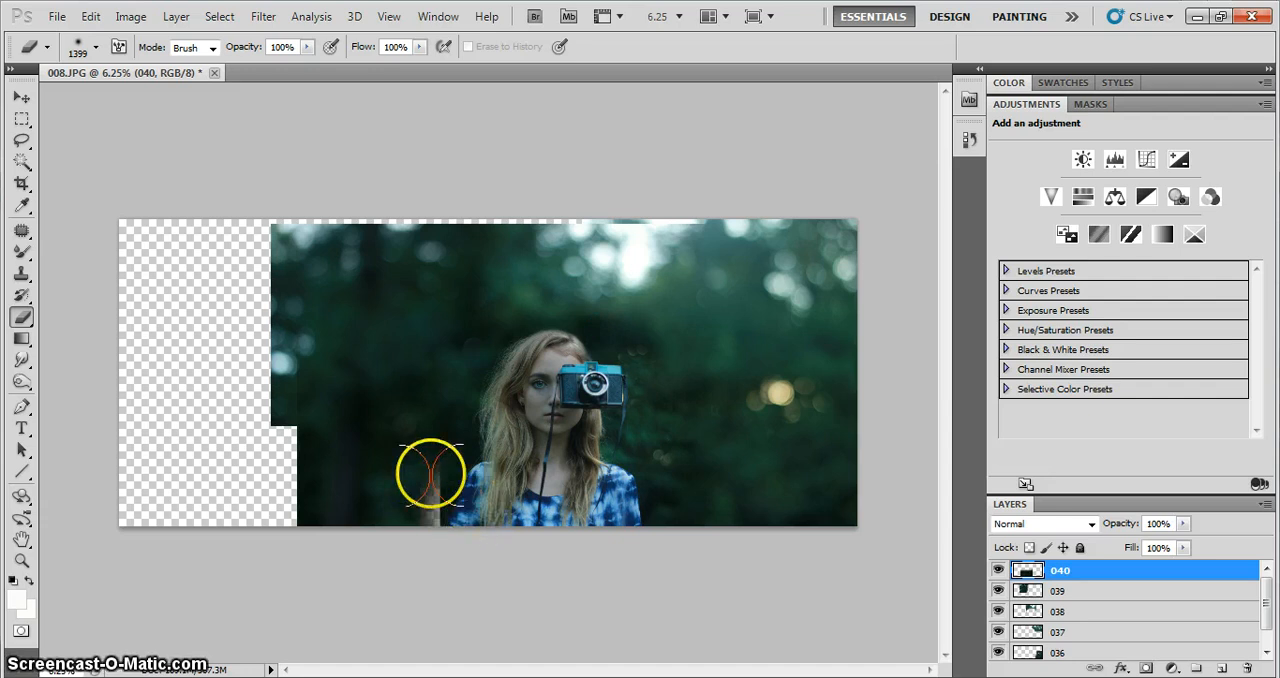
# Place photo 041 at the canvas's upper left, enlarged to about 114% width and 116% height and flush with the top edge
pyautogui.hotkey('alt', 'Tab')
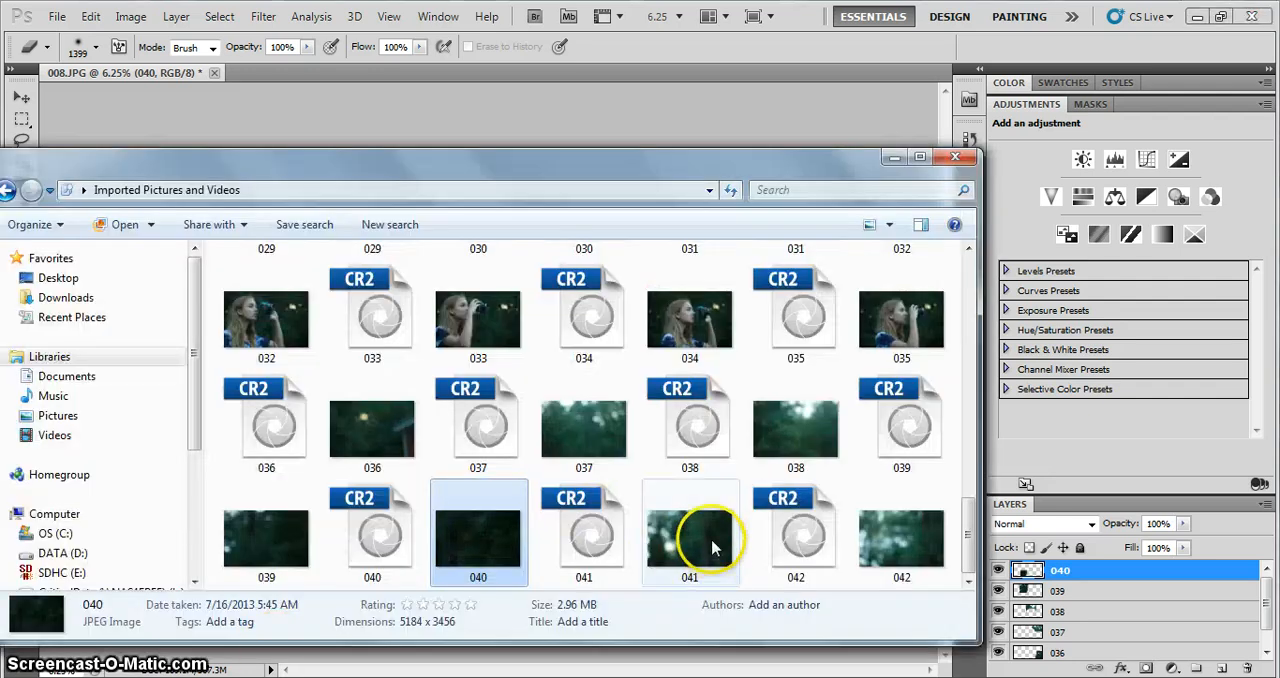
pyautogui.moveTo(714, 543); pyautogui.dragTo(315, 105)
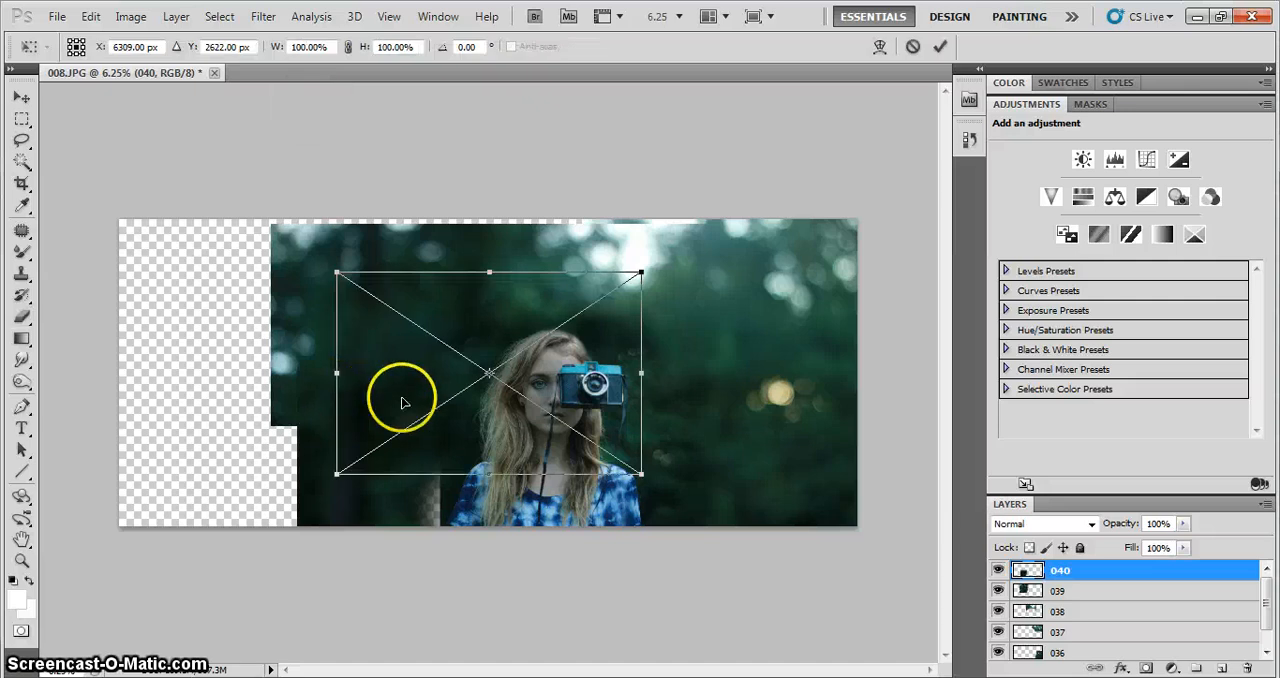
pyautogui.moveTo(571, 386); pyautogui.dragTo(405, 344)
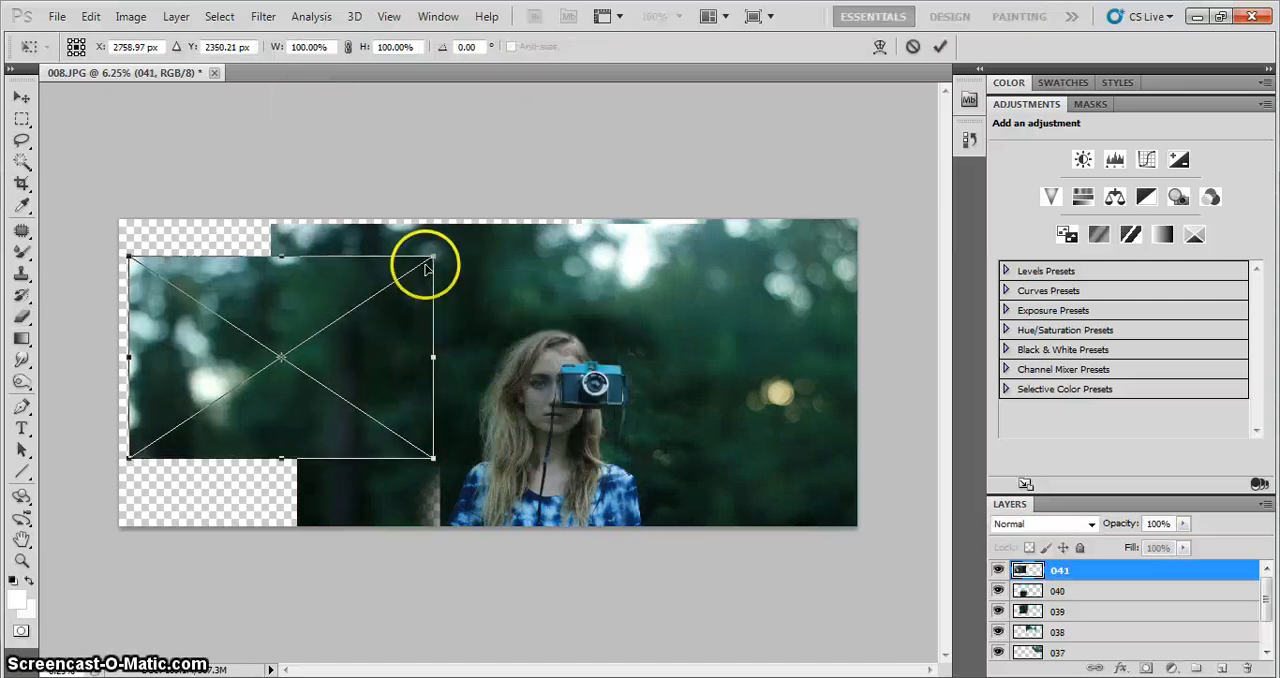
pyautogui.moveTo(433, 257); pyautogui.dragTo(474, 226)
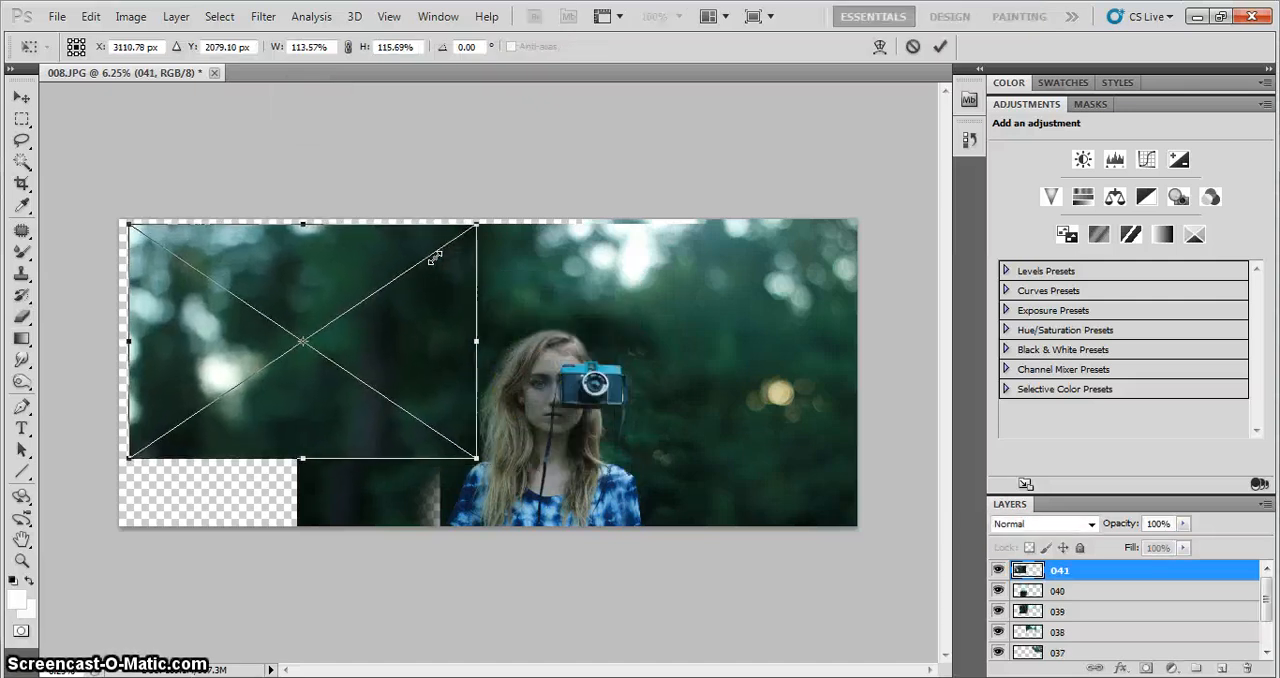
pyautogui.moveTo(473, 291); pyautogui.dragTo(341, 370)
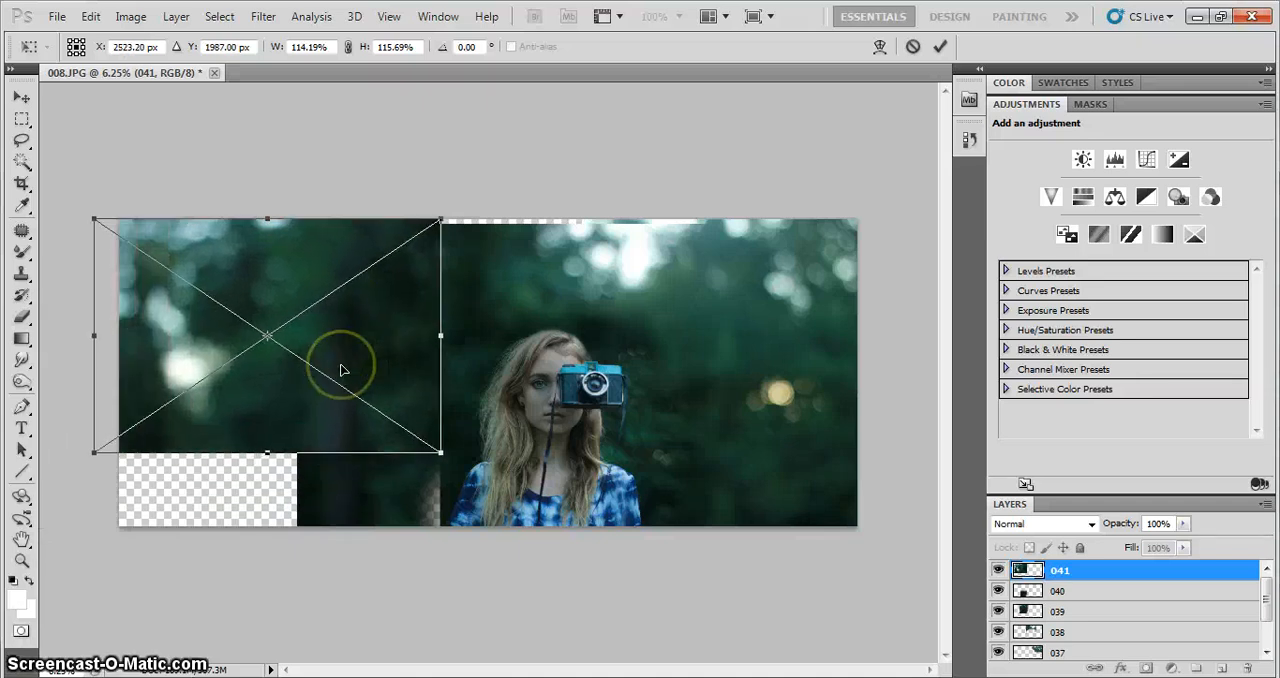
# Rasterize layer 041 and erase its right and lower-right edges to blend it into layers 039 and 040
pyautogui.press('e')
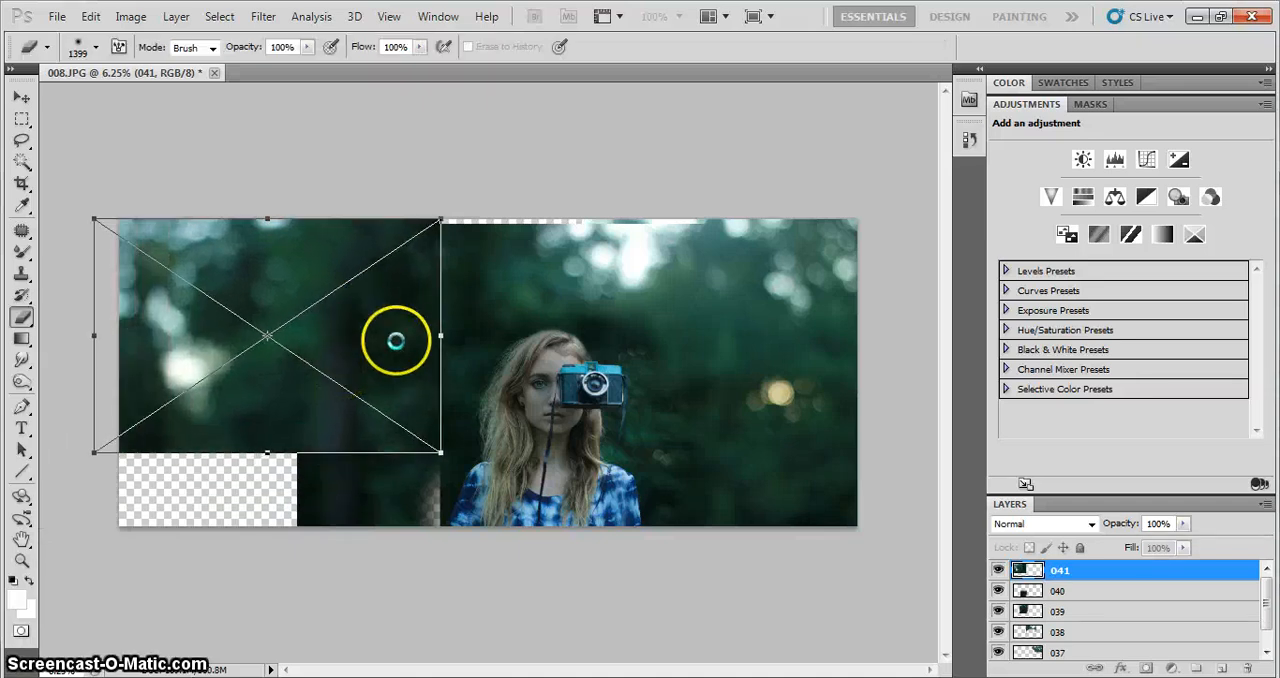
pyautogui.click(396, 341)
pyautogui.click(600, 284)
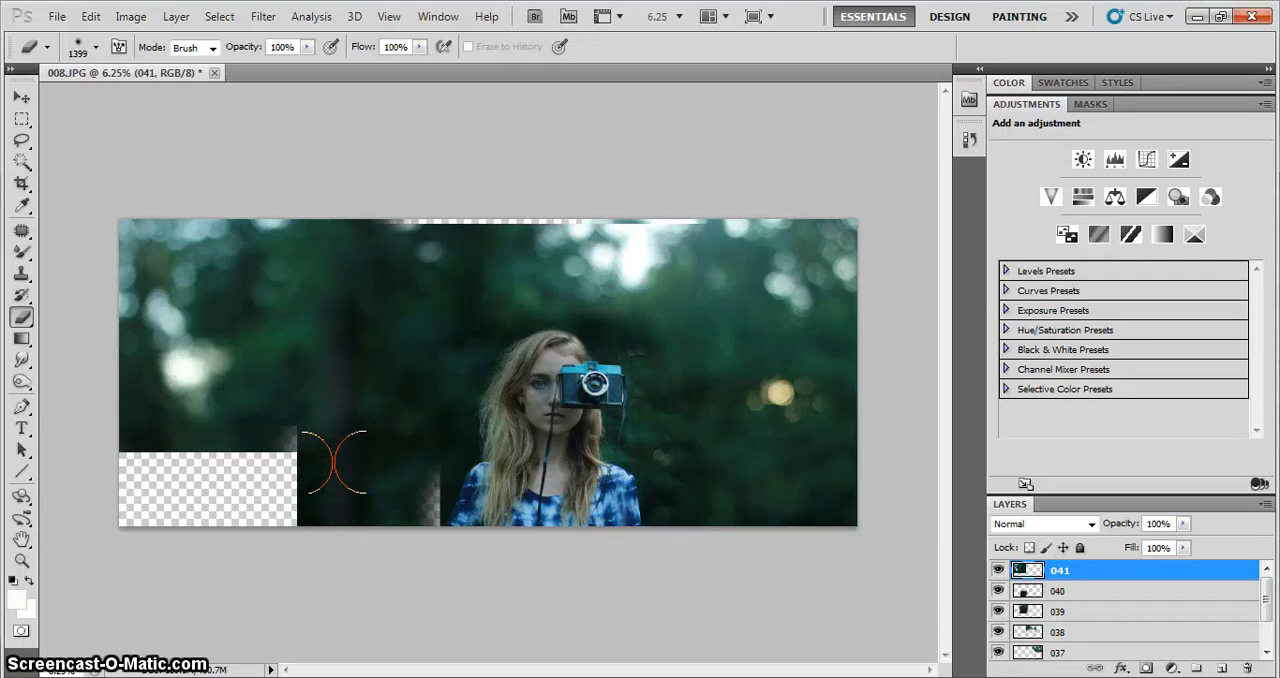
# Place photo 042 in the canvas's upper-left corner, enlarged to cover layer 041 and reach just past the portrait's left edge
pyautogui.hotkey('alt', 'Tab')
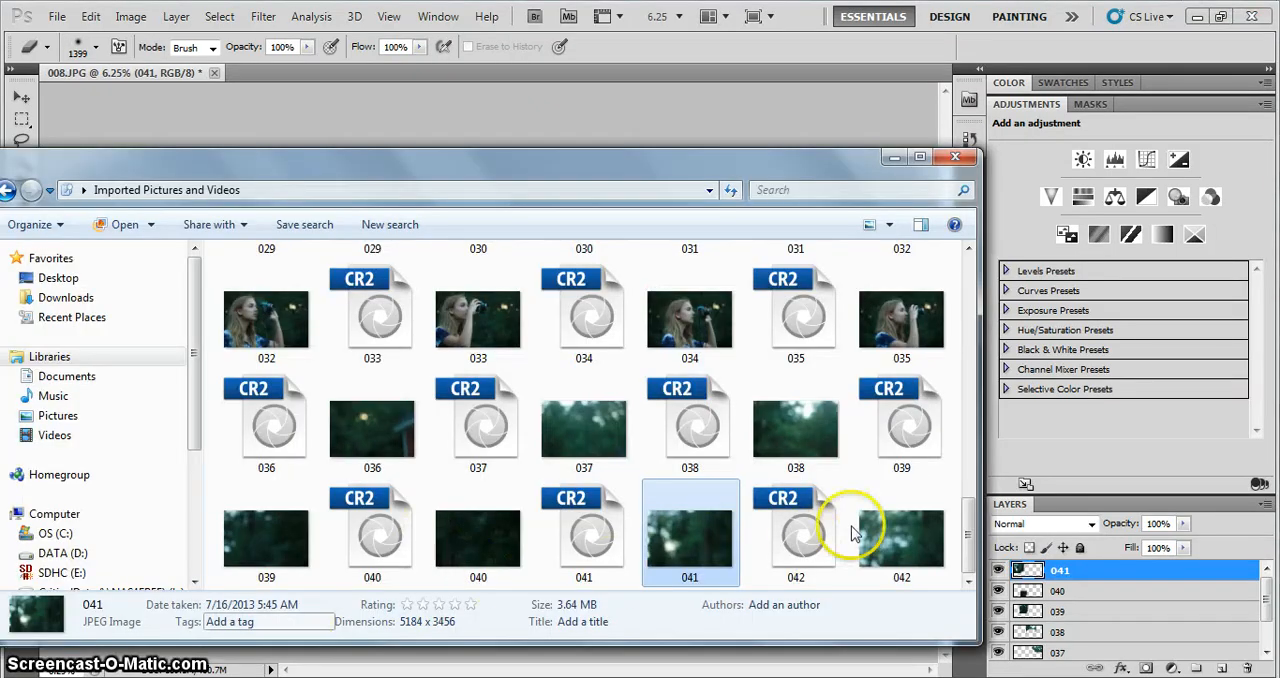
pyautogui.moveTo(885, 530); pyautogui.dragTo(354, 114)
pyautogui.moveTo(545, 398); pyautogui.dragTo(328, 344)
pyautogui.moveTo(422, 412); pyautogui.dragTo(443, 444)
pyautogui.press('e')
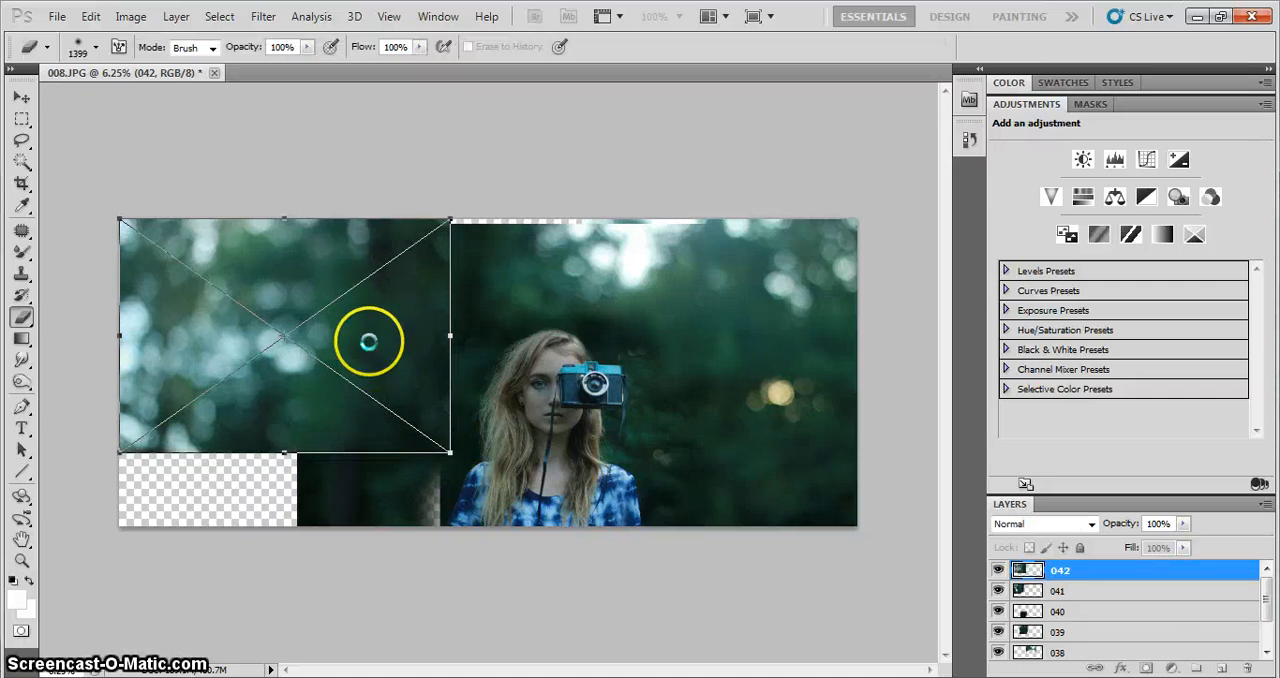
pyautogui.press('Return')
# Move layer 041 down to fill the empty lower-left area of the canvas below photo 042
pyautogui.click(1080, 591)
pyautogui.moveTo(286, 348); pyautogui.dragTo(294, 459)
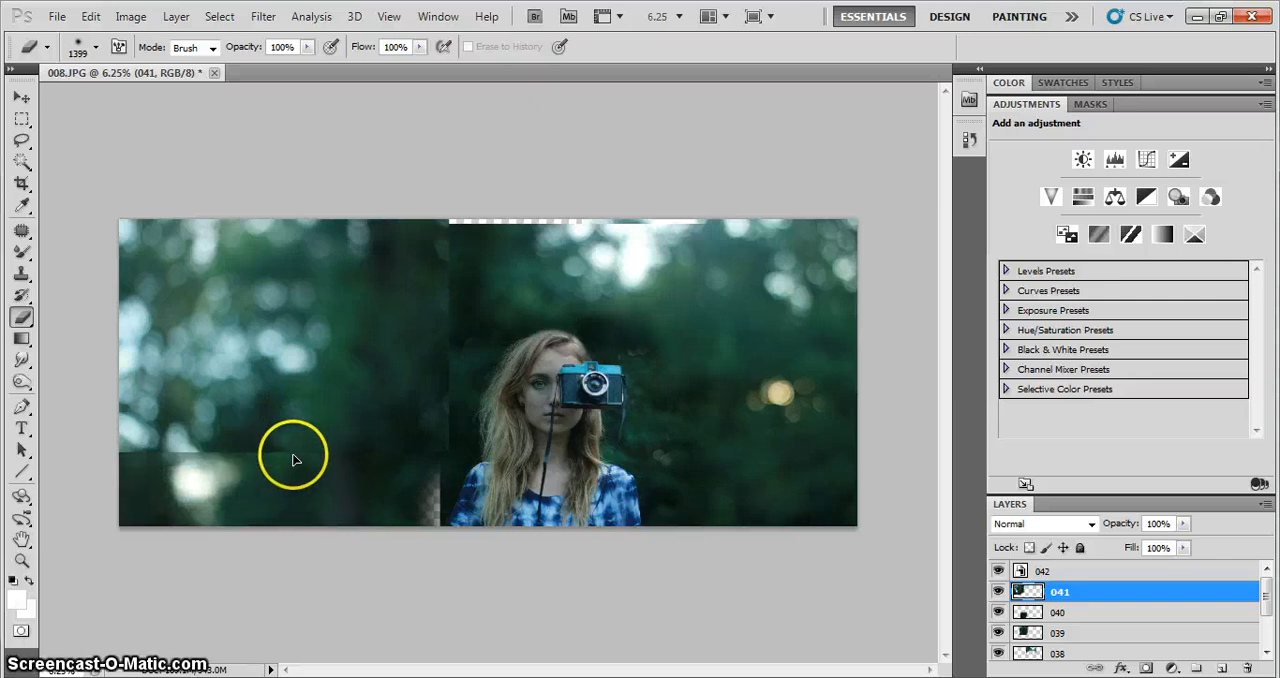
pyautogui.moveTo(343, 362); pyautogui.dragTo(314, 356)
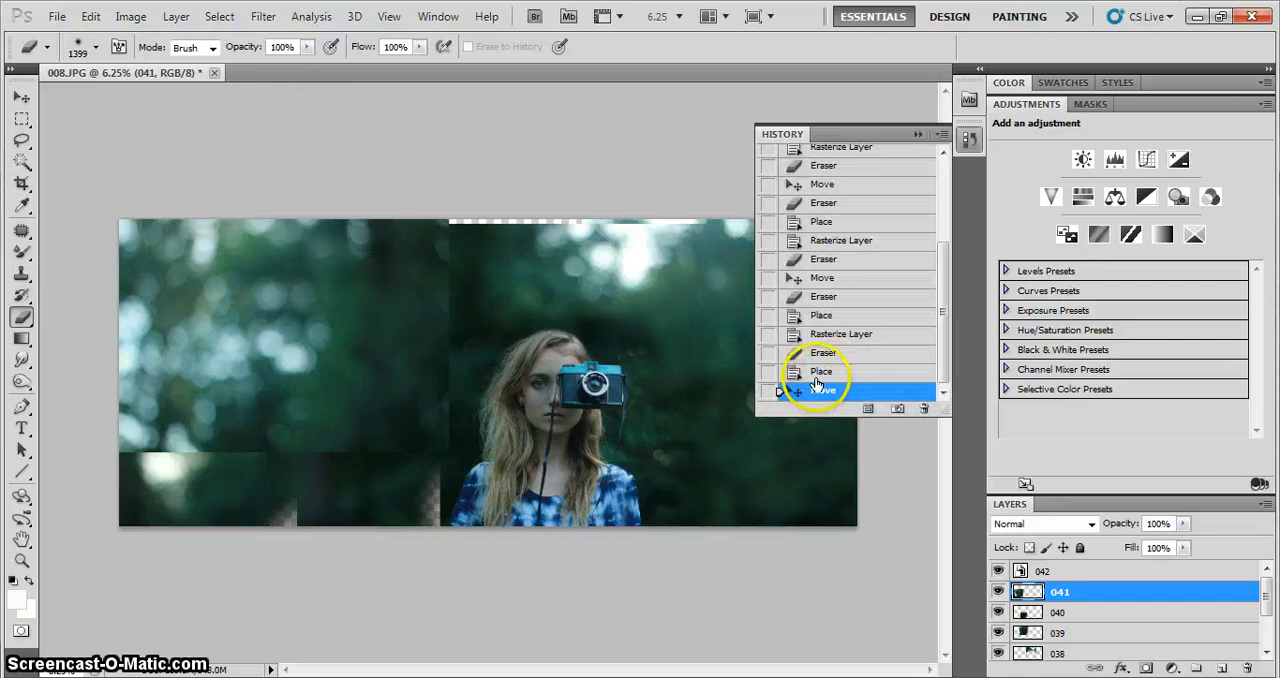
pyautogui.click(820, 375)
pyautogui.click(834, 354)
pyautogui.click(872, 390)
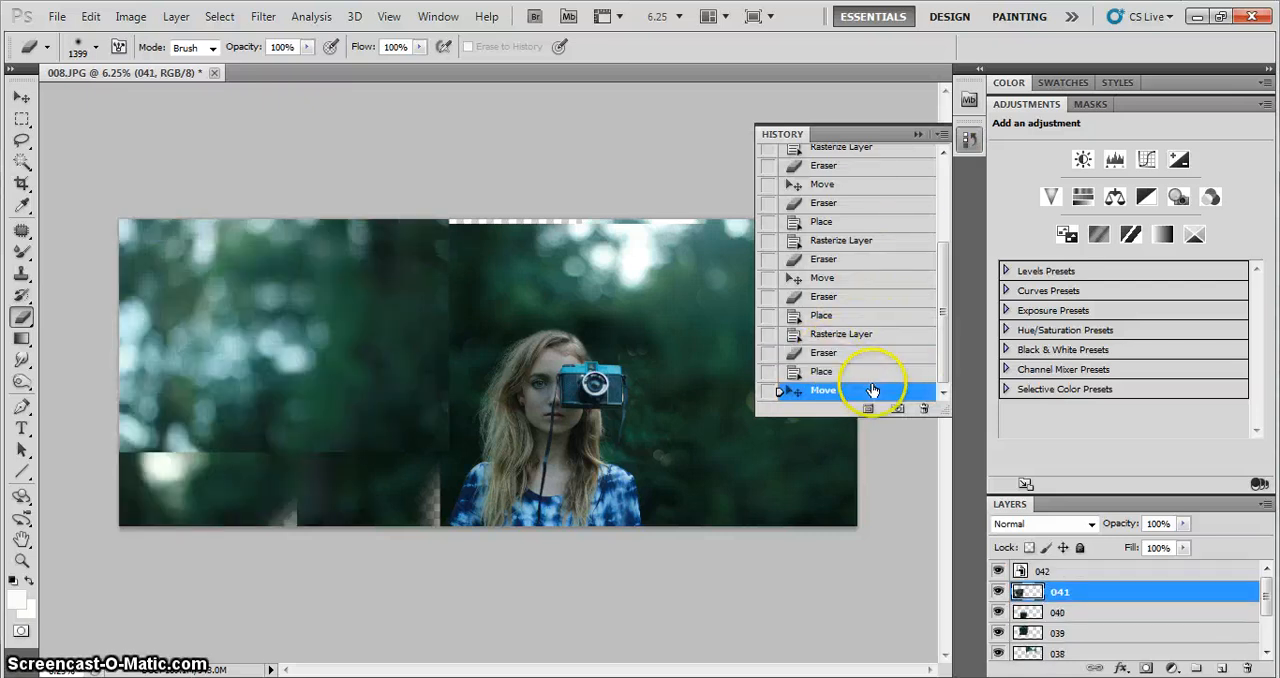
pyautogui.click(918, 136)
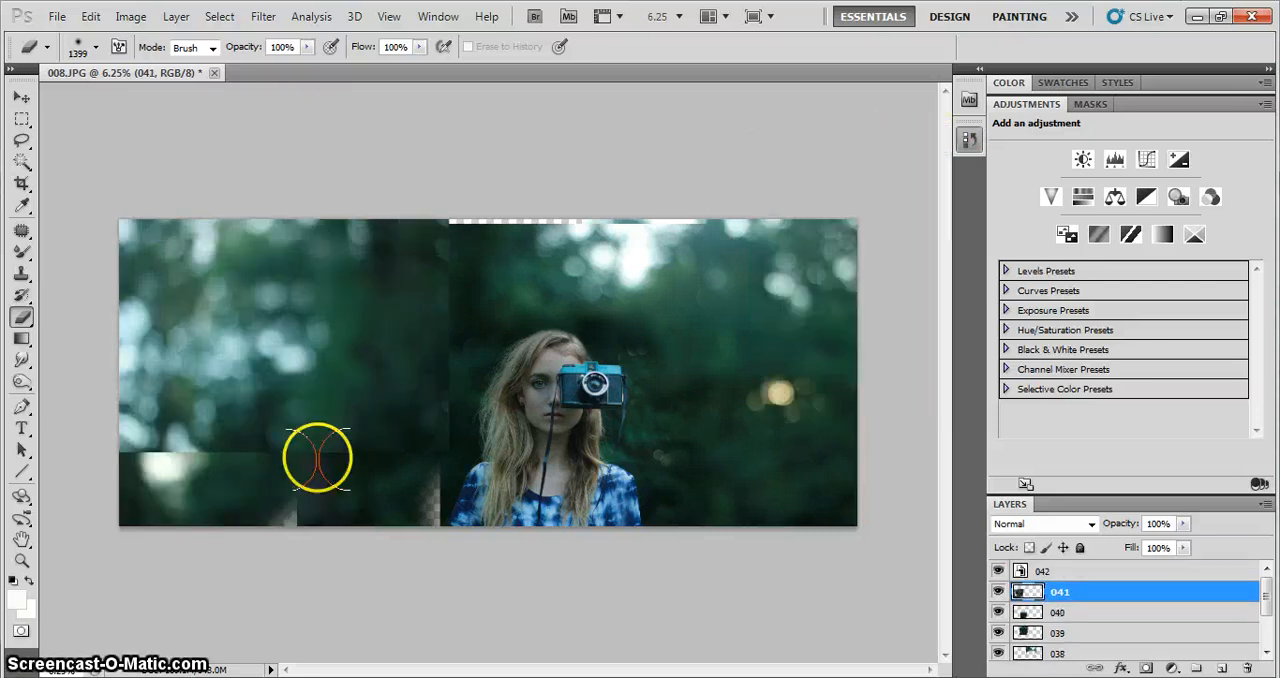
# Shift layer 041 to the right to cover the seam beside layer 040, and select layer 042
pyautogui.moveTo(207, 500); pyautogui.dragTo(239, 508)
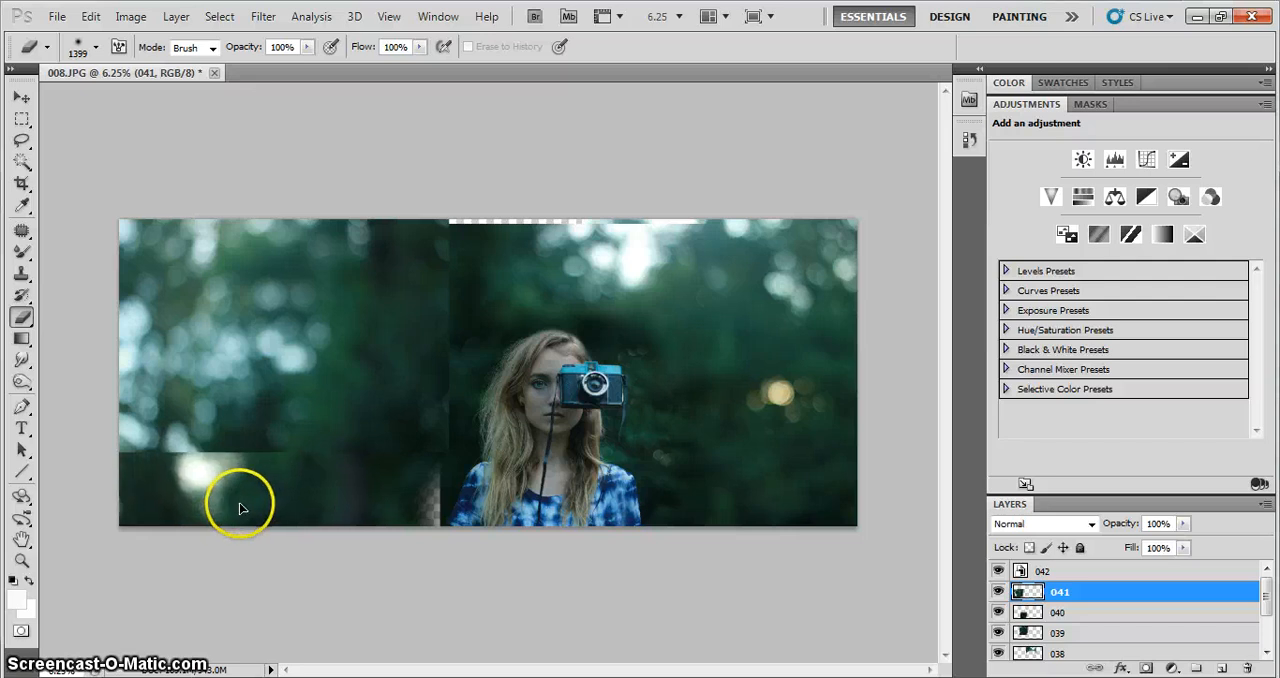
pyautogui.click(1022, 571)
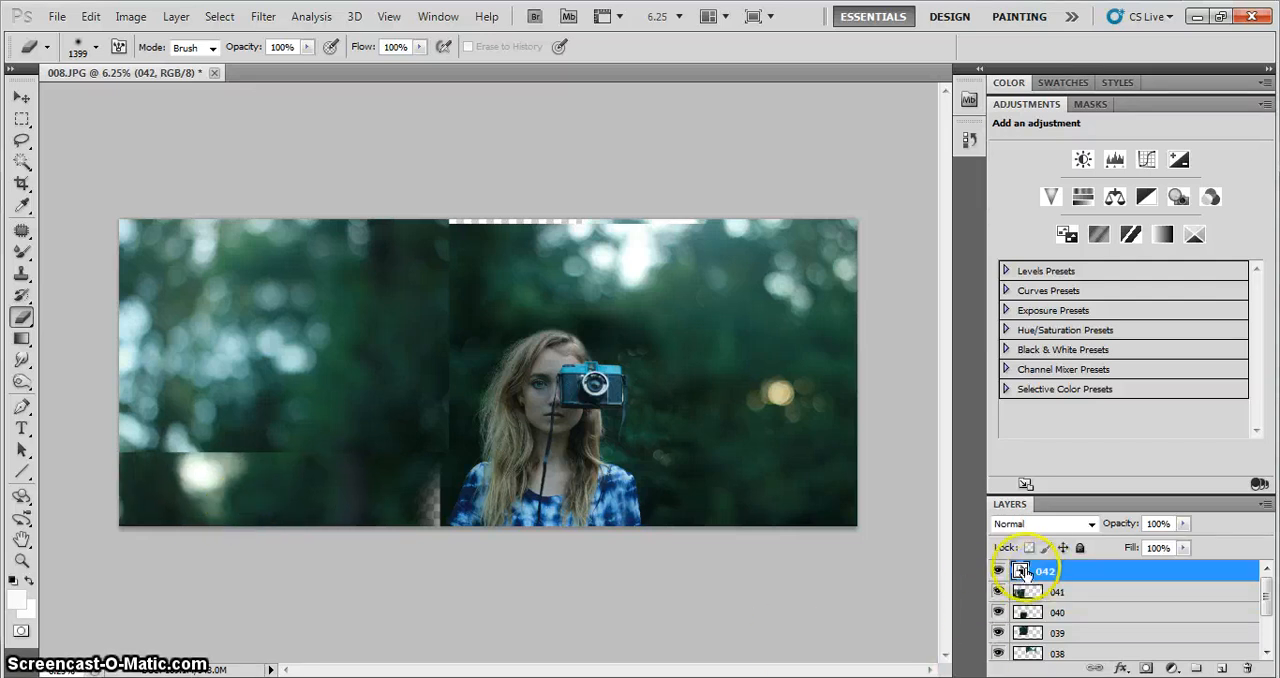
# Move photo 042 up slightly, rasterize it, and erase its right and lower edges to blend it into the surrounding layers
pyautogui.moveTo(222, 392)
pyautogui.mouseDown()
pyautogui.moveTo(227, 331)
pyautogui.moveTo(250, 309)
pyautogui.moveTo(215, 359)
pyautogui.mouseUp()
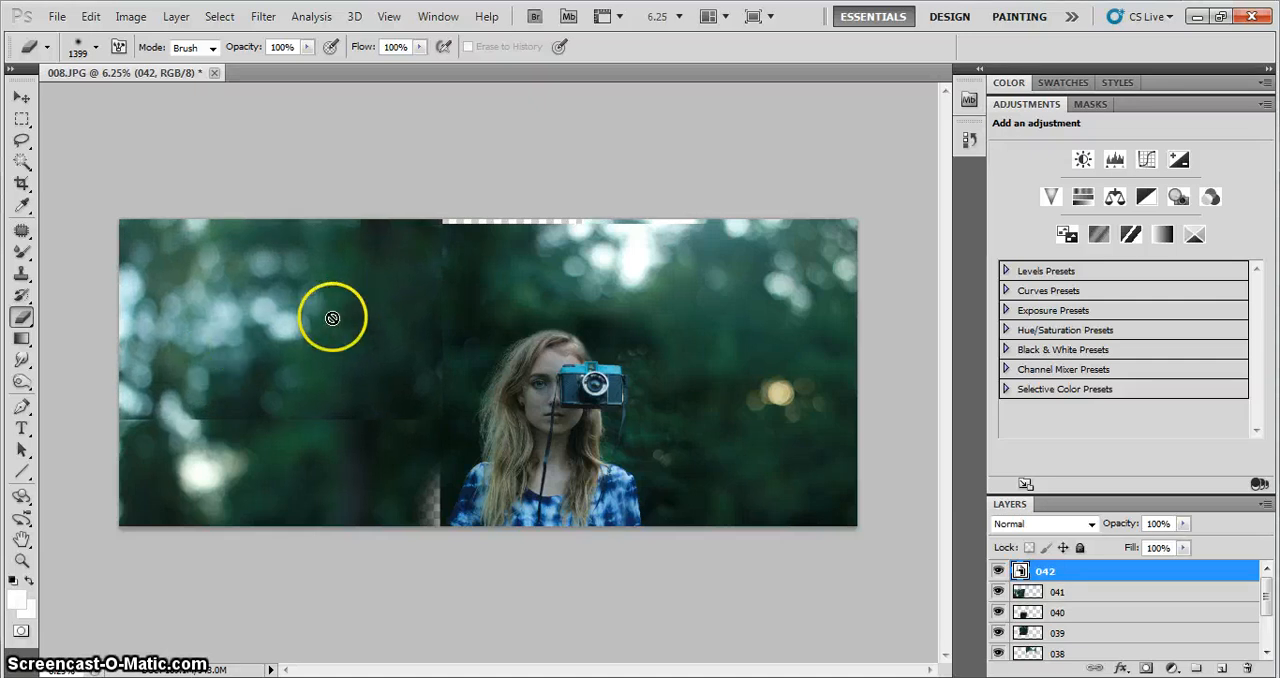
pyautogui.click(307, 345)
pyautogui.click(622, 286)
pyautogui.moveTo(391, 217); pyautogui.dragTo(440, 249)
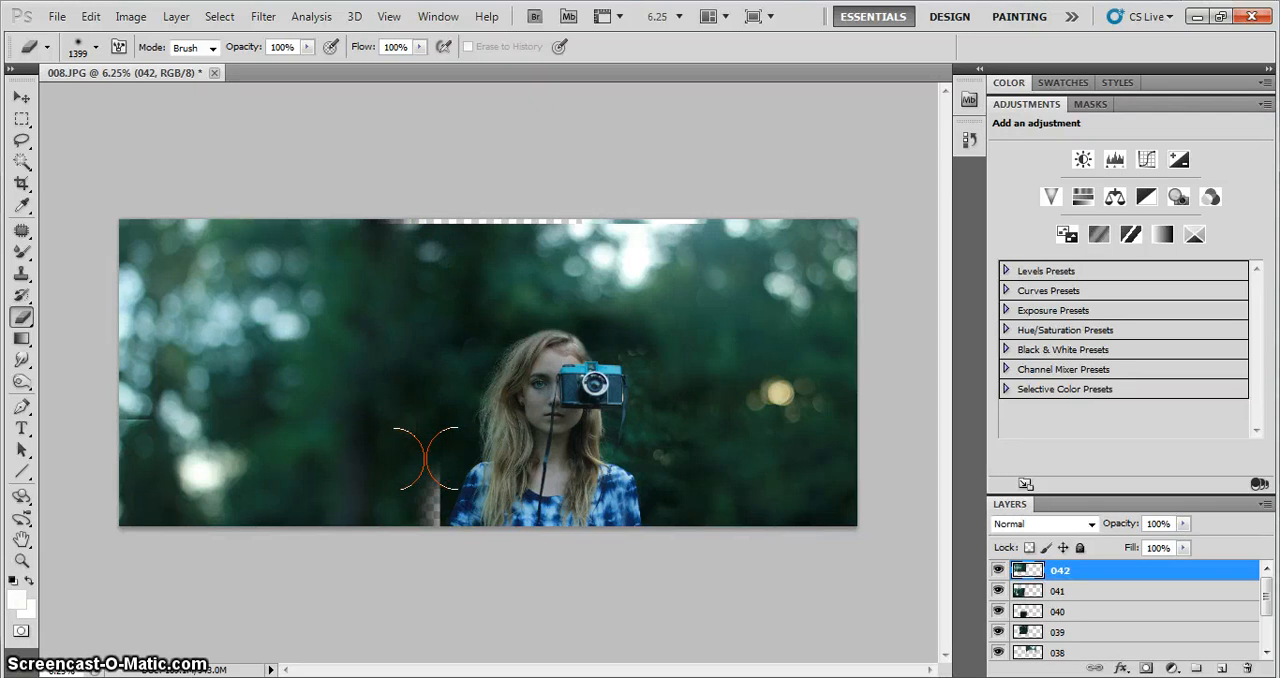
pyautogui.moveTo(426, 458)
pyautogui.mouseDown()
pyautogui.moveTo(473, 402)
pyautogui.moveTo(456, 349)
pyautogui.moveTo(598, 376)
pyautogui.moveTo(768, 464)
pyautogui.mouseUp()
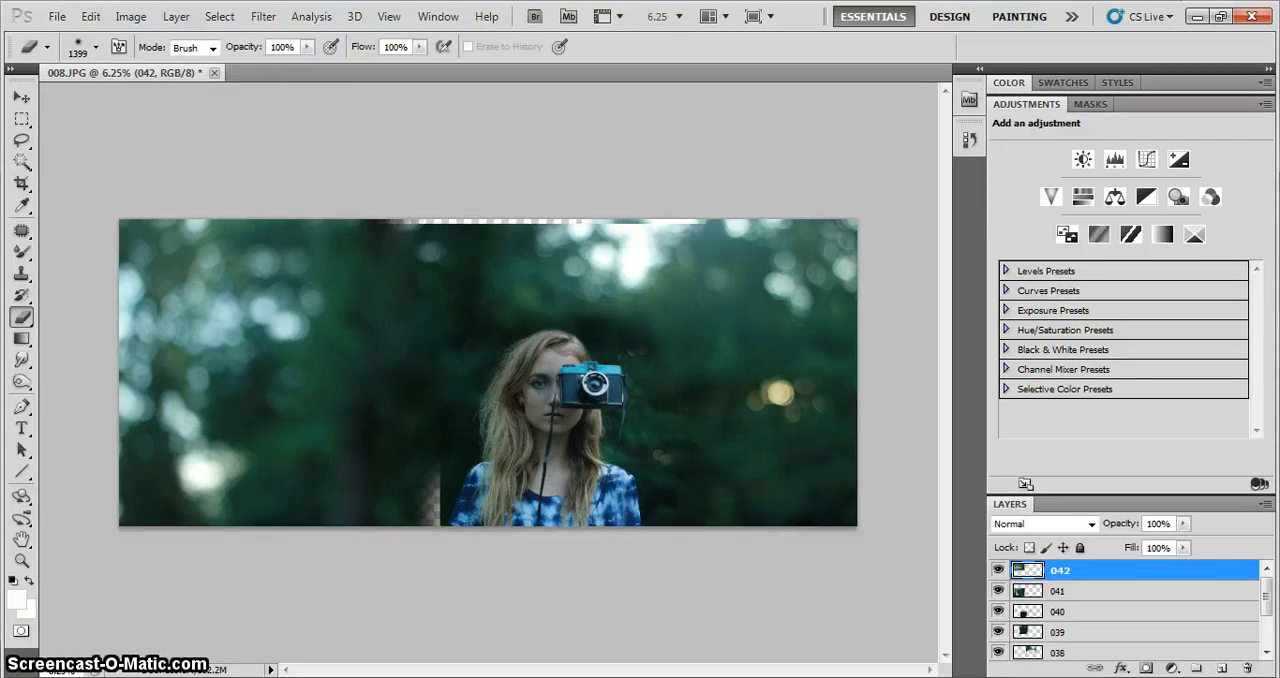
# Check the Imported Pictures and Videos folder for more background photos, then return to the composite
pyautogui.hotkey('alt', 'Tab')
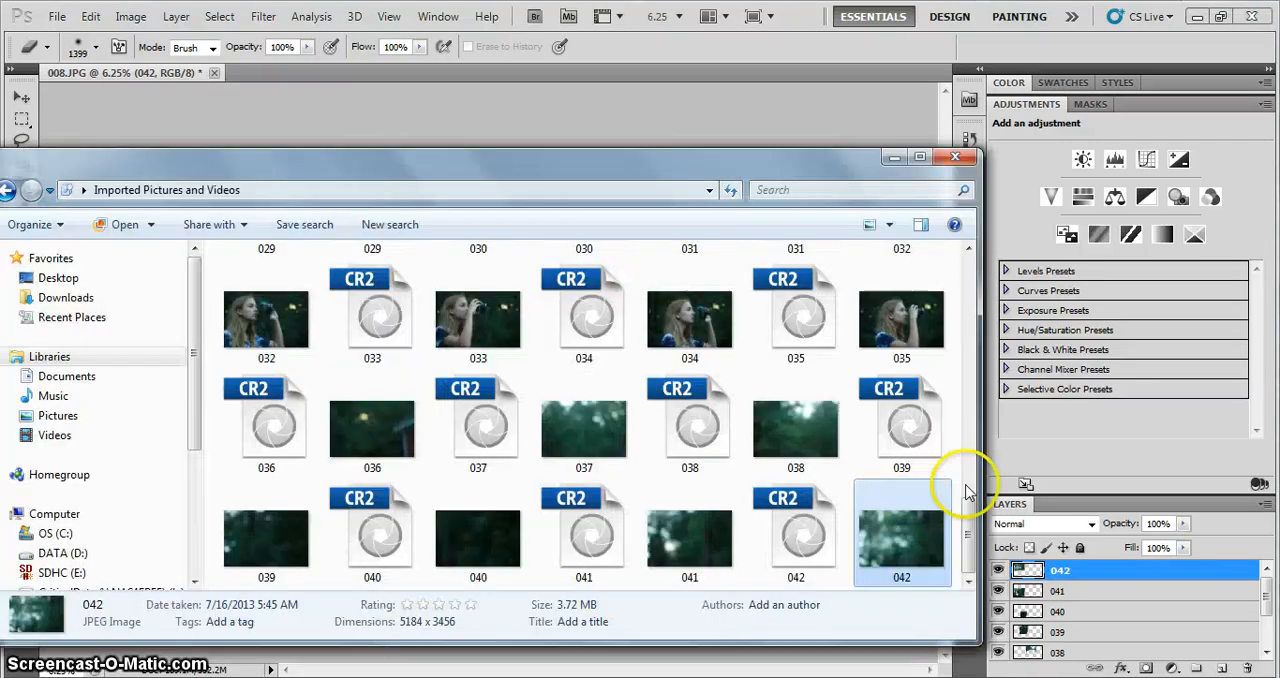
pyautogui.moveTo(970, 522); pyautogui.dragTo(980, 550)
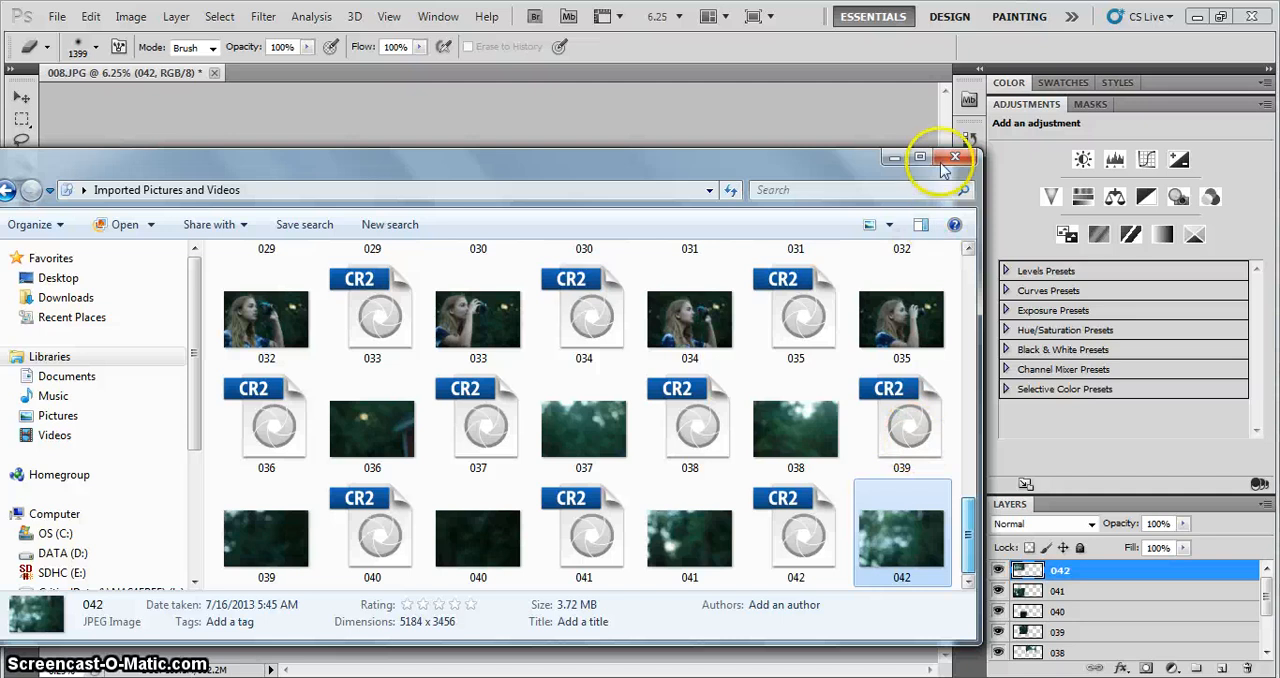
pyautogui.click(895, 158)
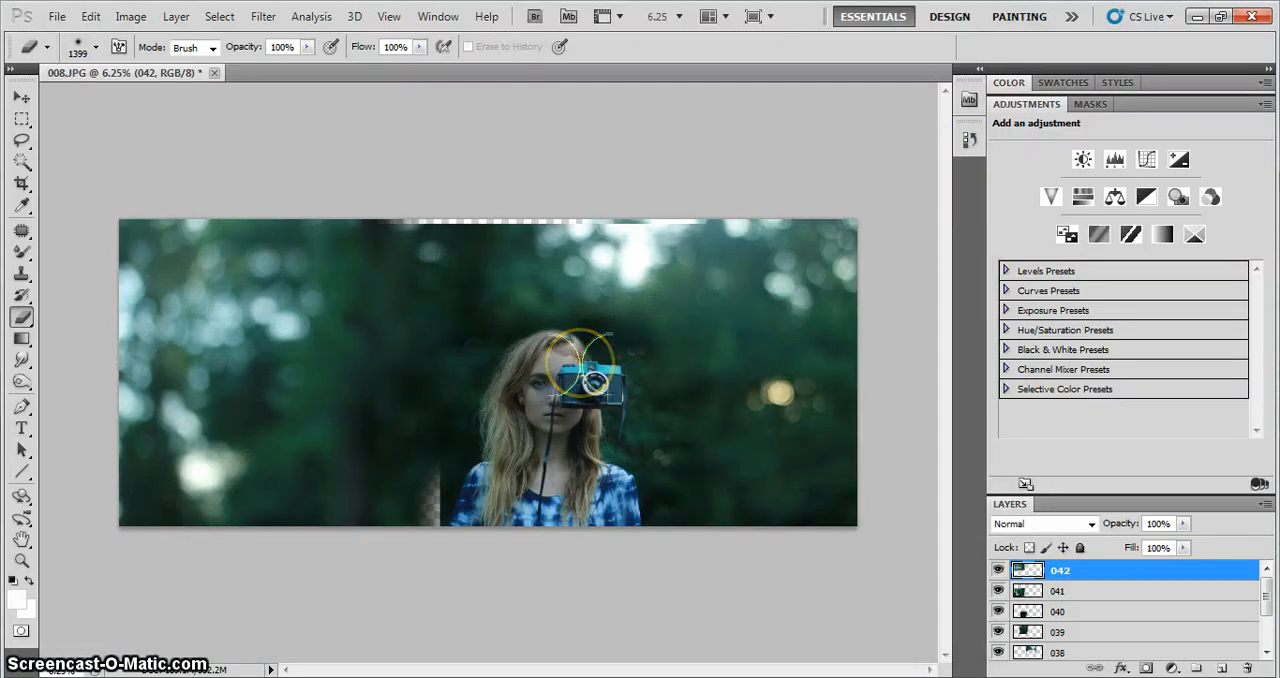
# Crop the canvas to remove the partly transparent strip along the top and a narrow band along the right side
pyautogui.click(22, 184)
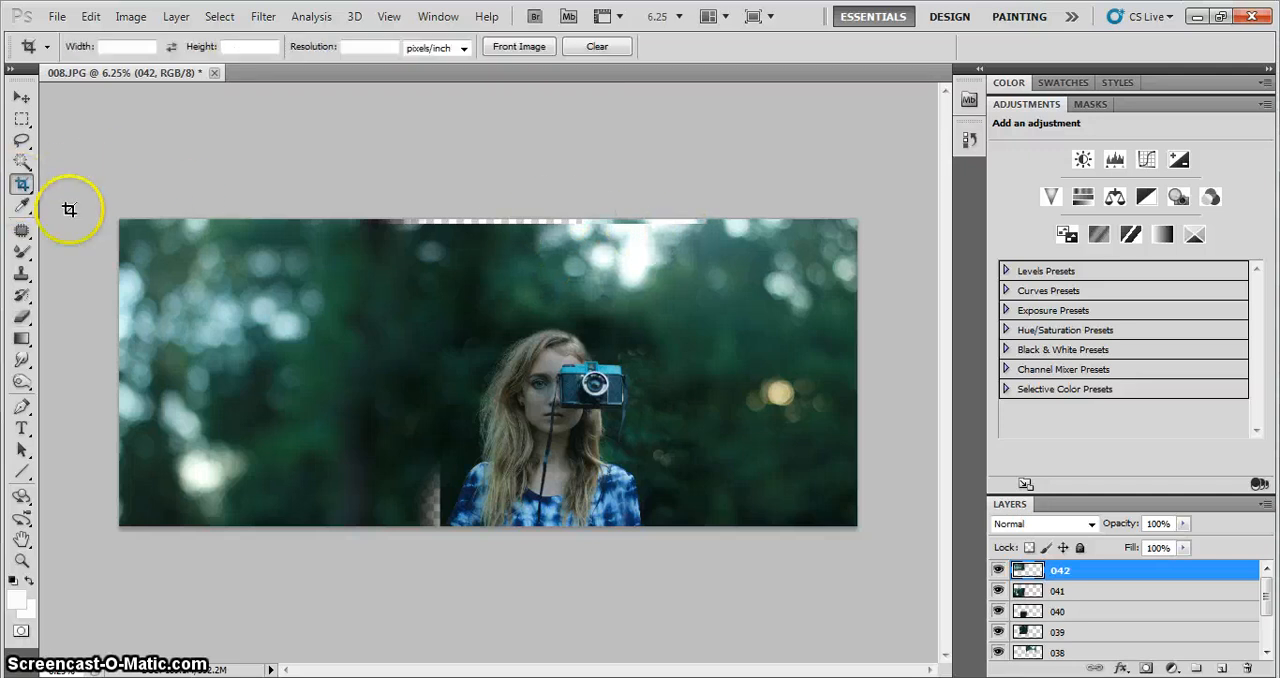
pyautogui.moveTo(107, 233); pyautogui.dragTo(716, 438)
pyautogui.moveTo(107, 233); pyautogui.dragTo(107, 233)
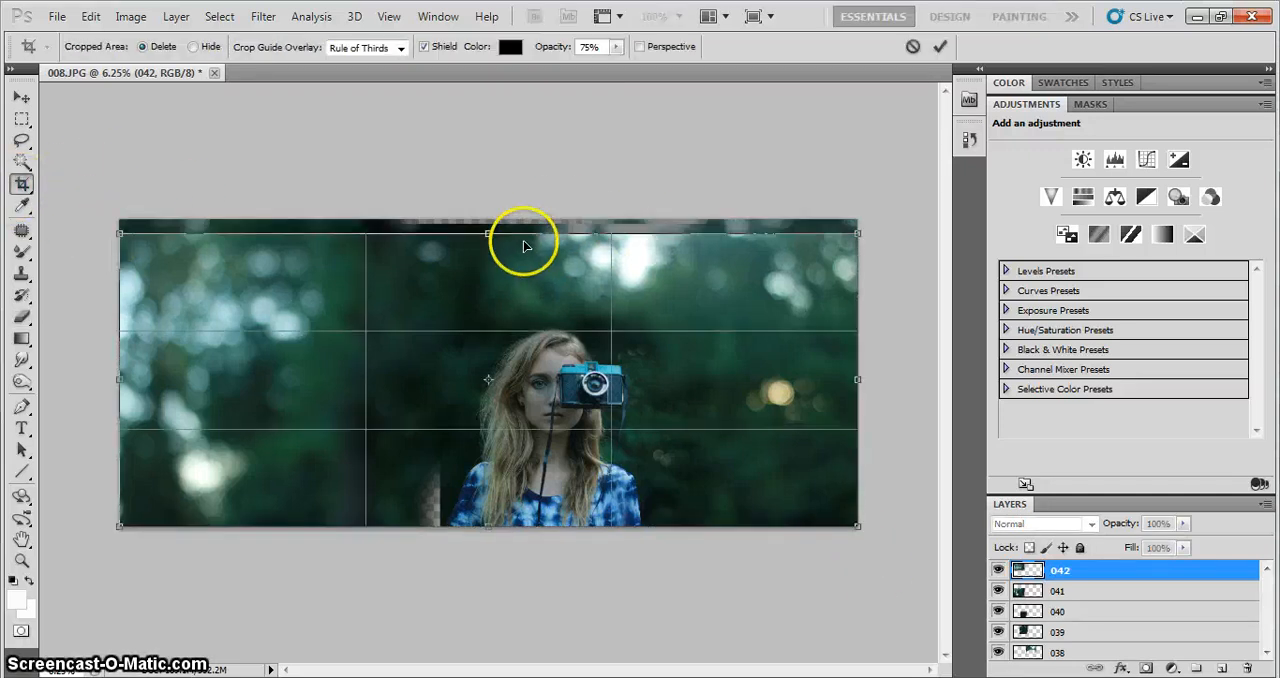
pyautogui.moveTo(484, 234); pyautogui.dragTo(484, 224)
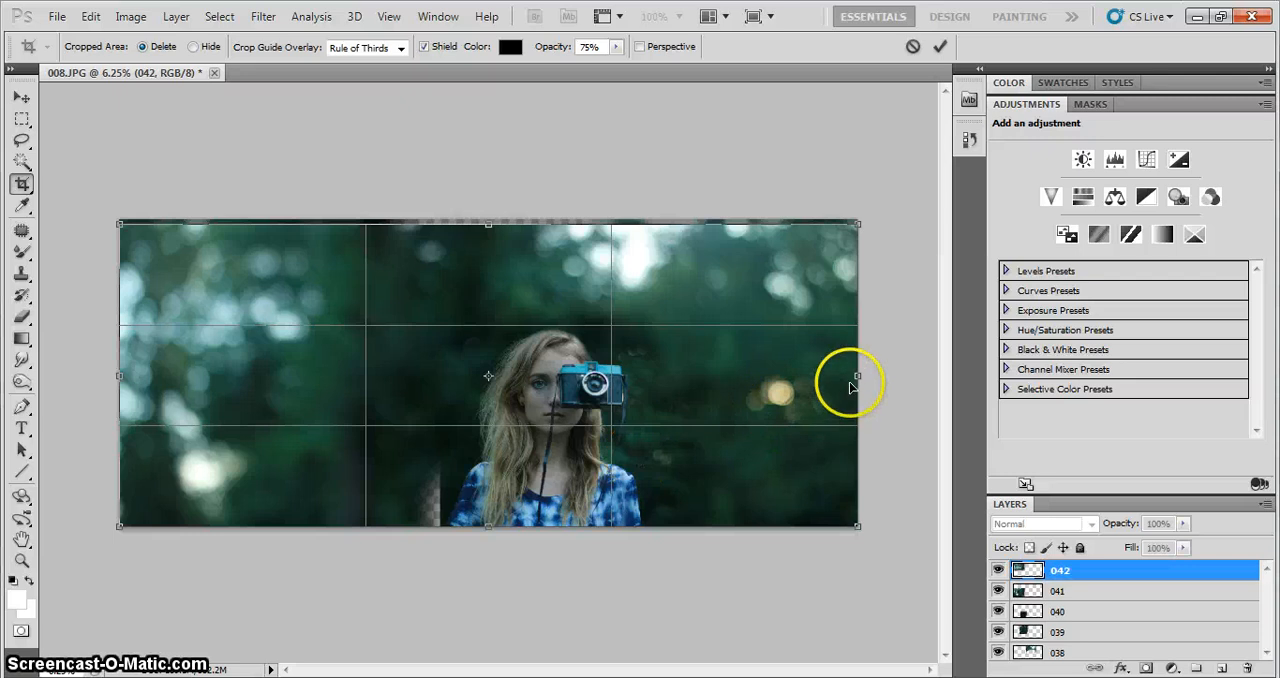
pyautogui.moveTo(850, 386); pyautogui.dragTo(814, 375)
pyautogui.press('Return')
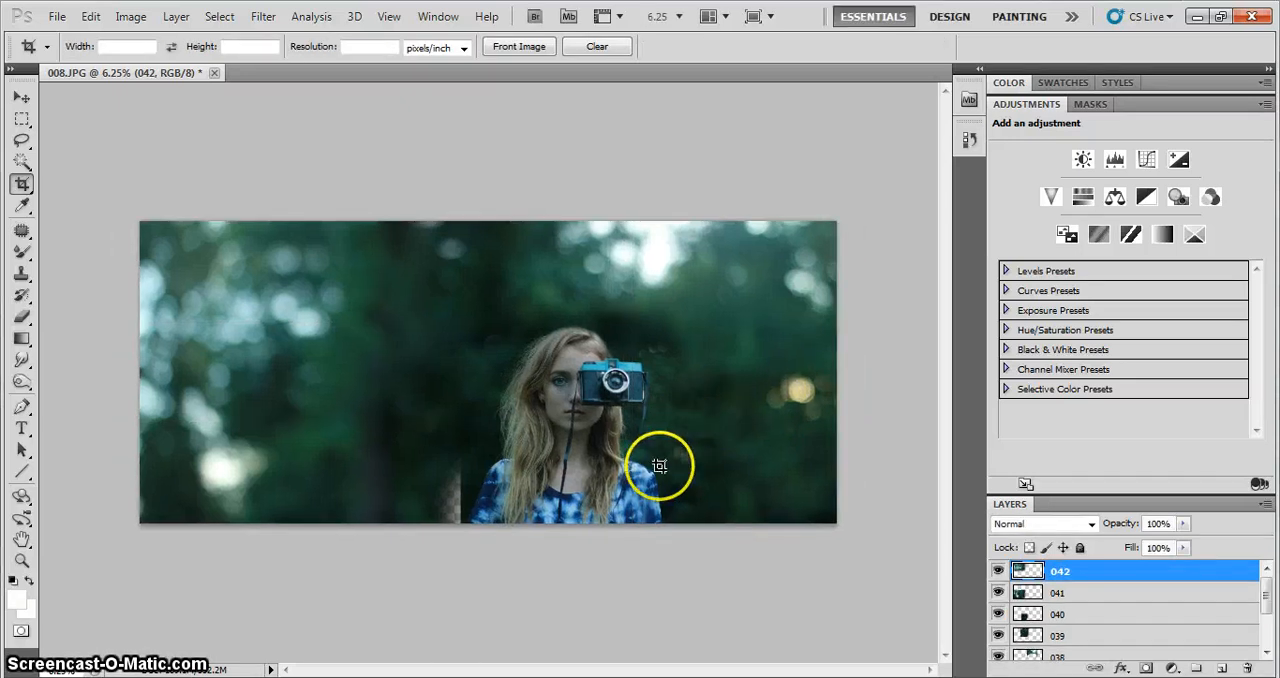
# Merge all visible layers into the single layer 040
pyautogui.hotkey('ctrl', '+')
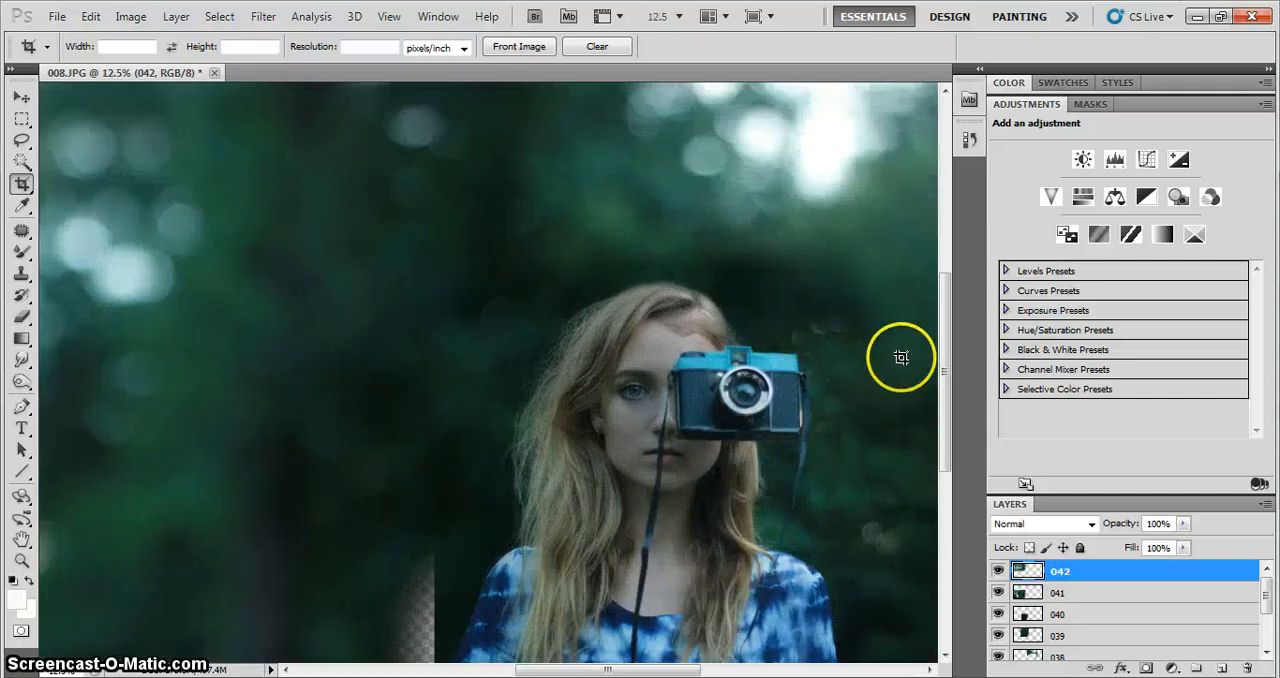
pyautogui.moveTo(940, 368)
pyautogui.mouseDown()
pyautogui.moveTo(943, 429)
pyautogui.moveTo(920, 335)
pyautogui.moveTo(940, 344)
pyautogui.mouseUp()
pyautogui.moveTo(618, 668); pyautogui.dragTo(681, 669)
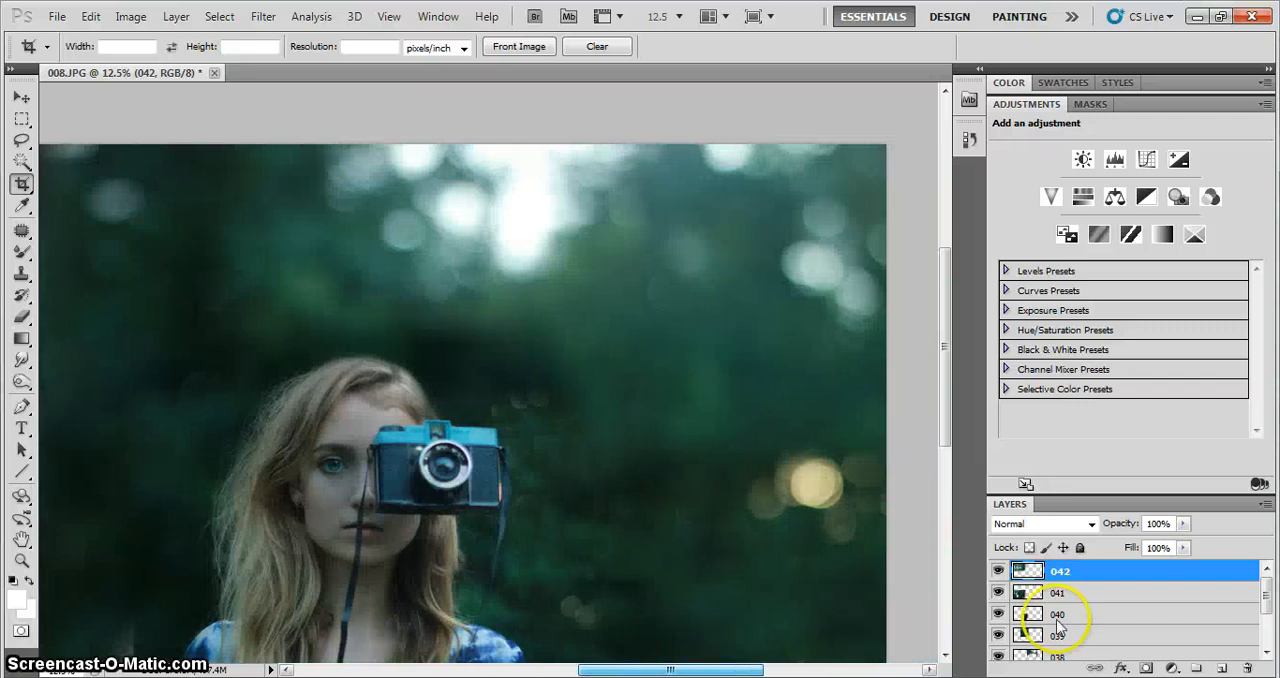
pyautogui.rightClick(1088, 619)
pyautogui.click(1137, 572)
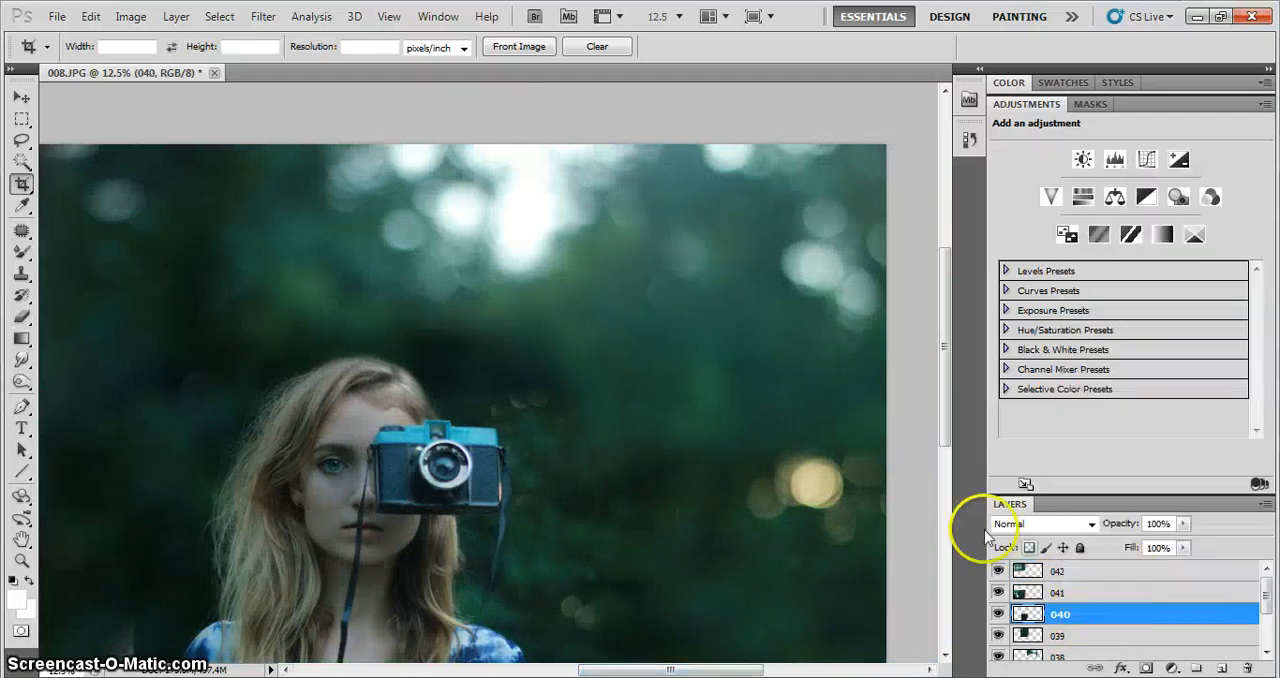
# Clone dark green background over the transparent gap beside the woman's shoulder at the image's lower edge with the Clone Stamp
pyautogui.moveTo(940, 400); pyautogui.dragTo(940, 447)
pyautogui.moveTo(578, 670); pyautogui.dragTo(523, 529)
pyautogui.hotkey('ctrl', '+')
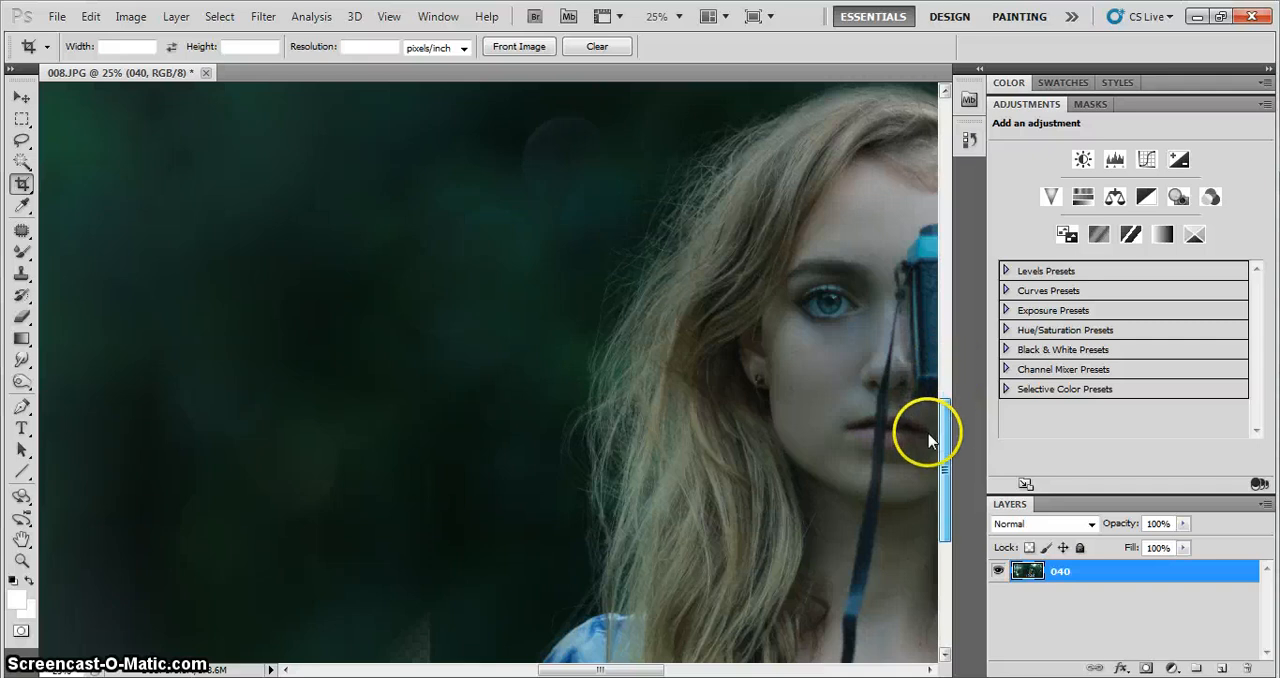
pyautogui.scroll(-5, 930, 430)
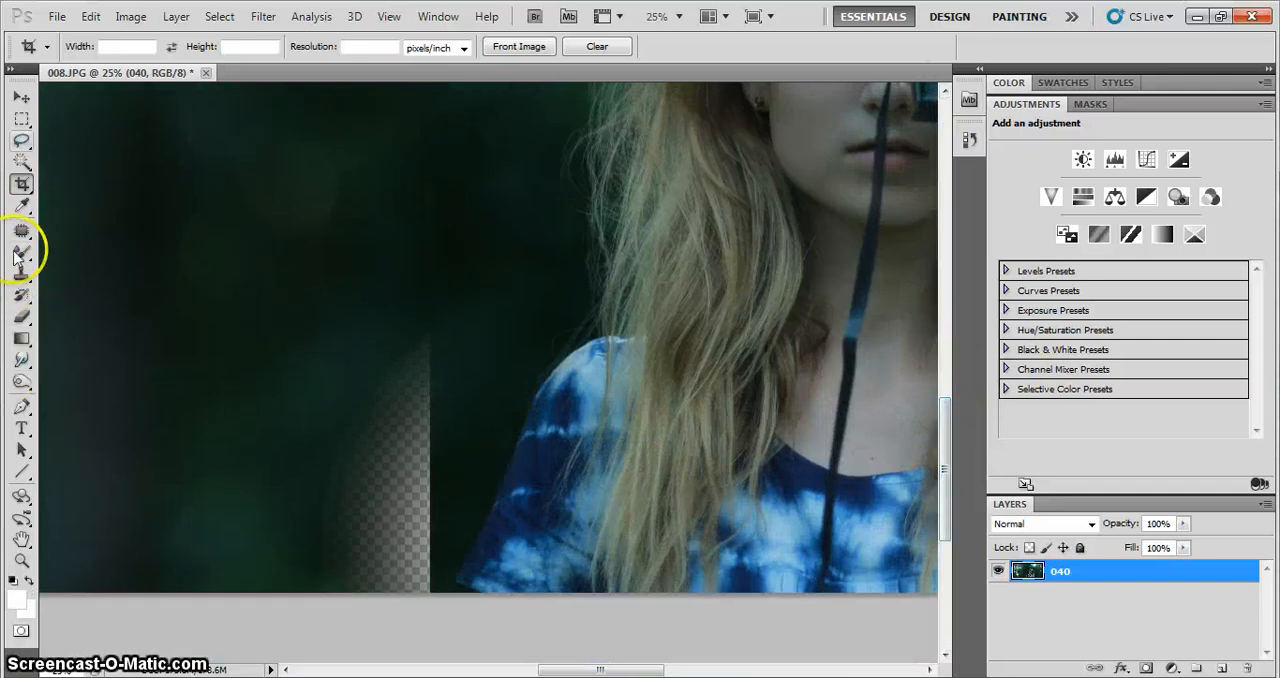
pyautogui.click(21, 272)
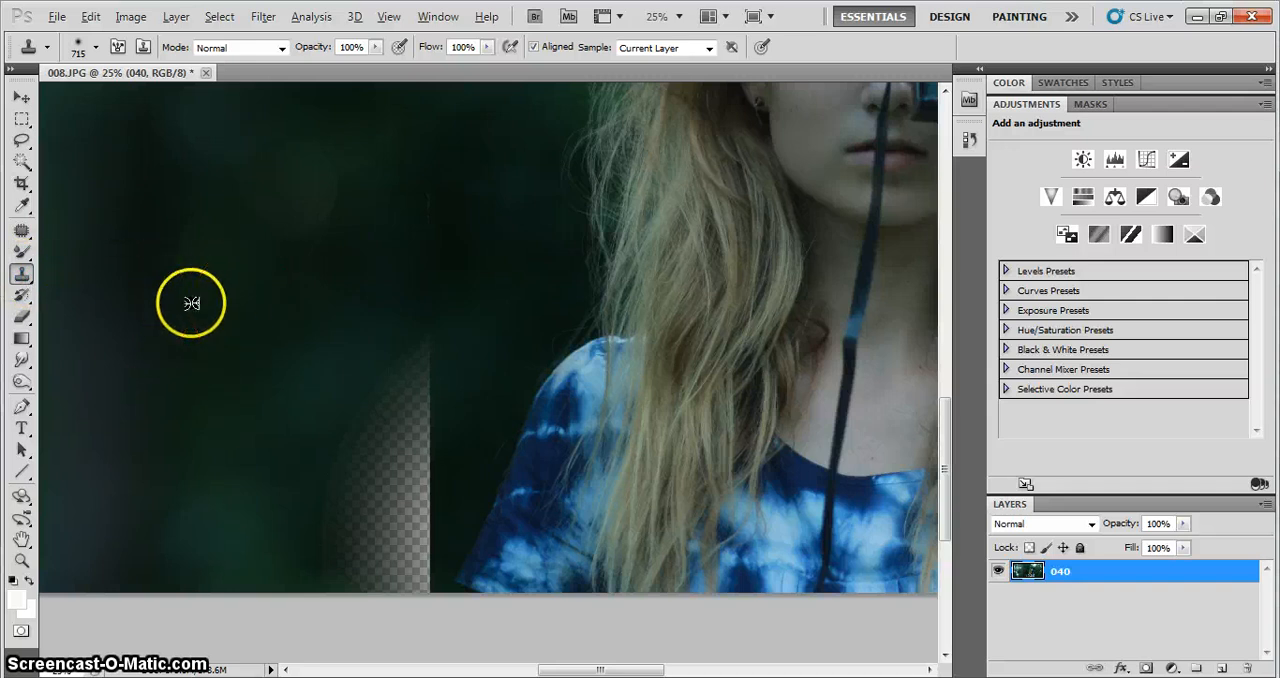
pyautogui.keyDown('alt'); pyautogui.click(271, 201); pyautogui.keyUp('alt')
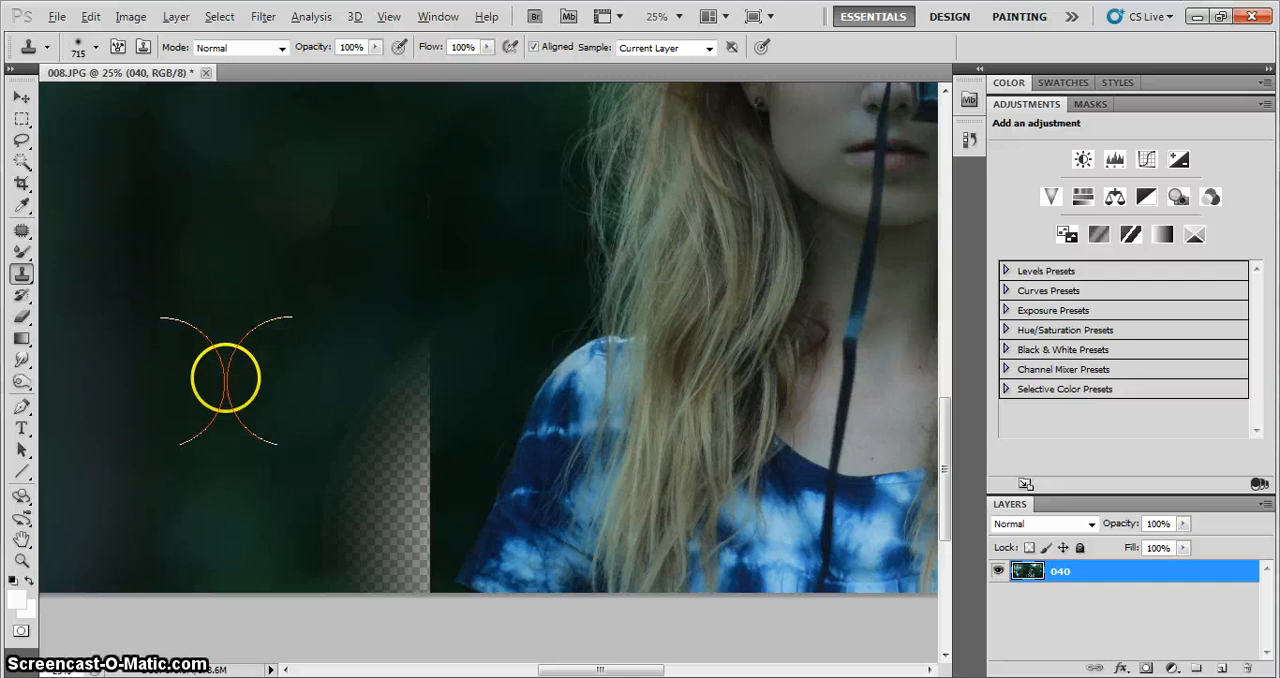
pyautogui.moveTo(244, 378)
pyautogui.mouseDown()
pyautogui.moveTo(403, 372)
pyautogui.moveTo(371, 372)
pyautogui.moveTo(385, 383)
pyautogui.moveTo(371, 480)
pyautogui.mouseUp()
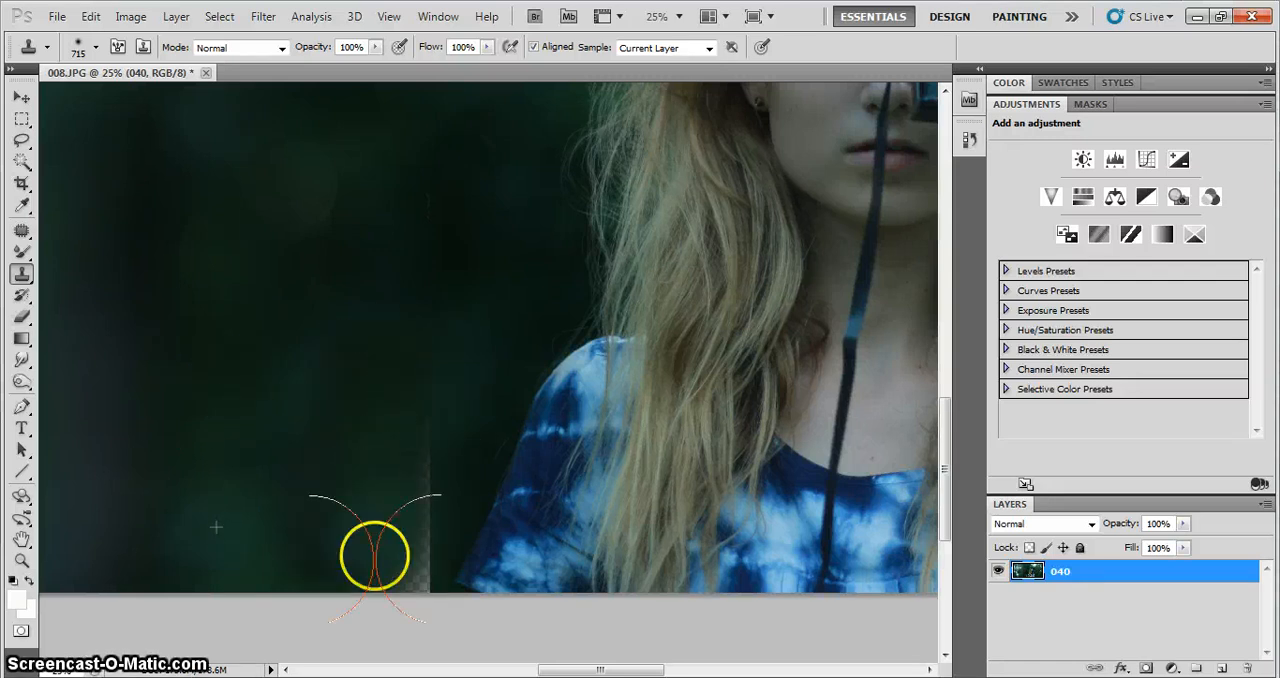
pyautogui.moveTo(375, 556); pyautogui.dragTo(375, 558)
pyautogui.keyDown('alt'); pyautogui.click(297, 363); pyautogui.keyUp('alt')
pyautogui.moveTo(398, 420)
pyautogui.mouseDown()
pyautogui.moveTo(386, 552)
pyautogui.moveTo(404, 567)
pyautogui.mouseUp()
# Clone more dark background down over the patched area beside the shoulder to even out its tone
pyautogui.hotkey('ctrl', '-')
pyautogui.hotkey('ctrl', '-')
pyautogui.hotkey('ctrl', '-')
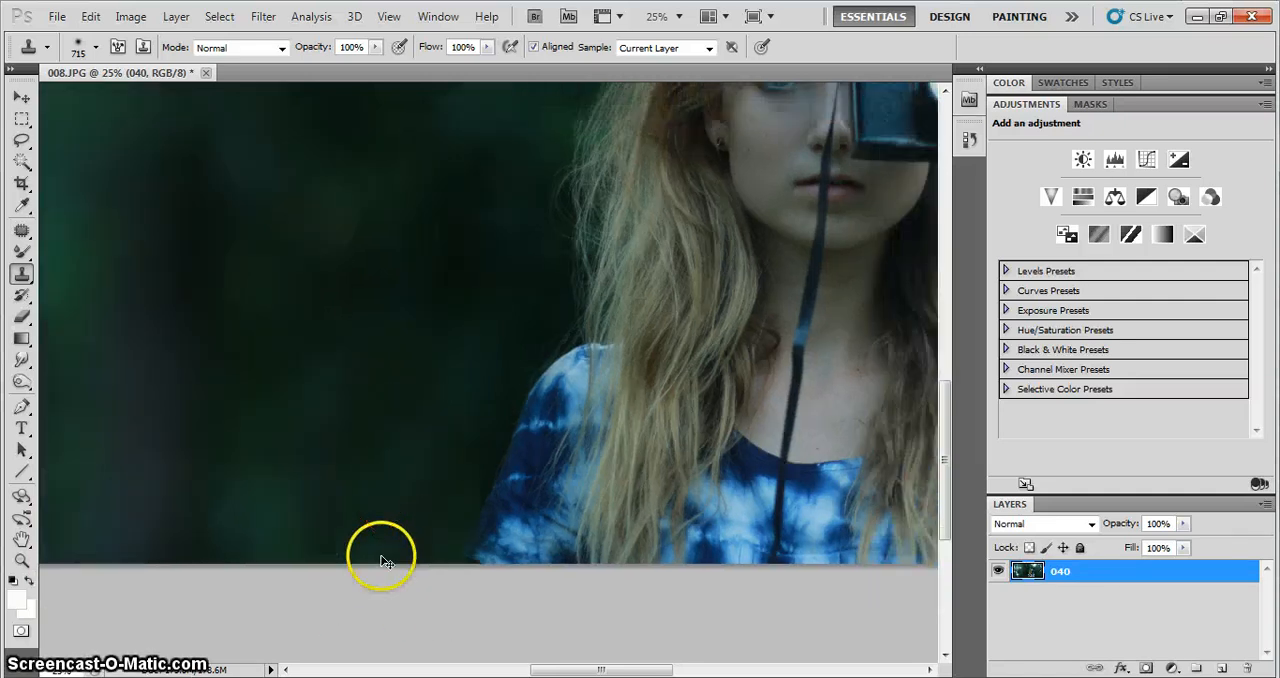
pyautogui.hotkey('ctrl', '+')
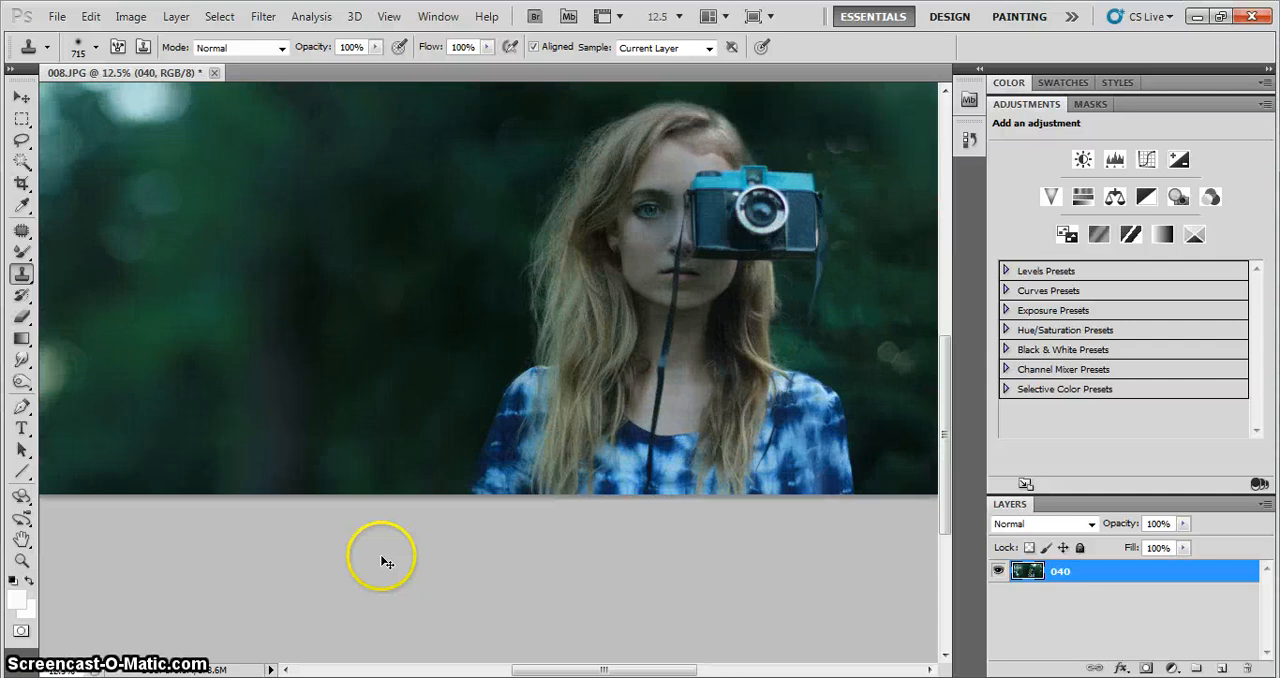
pyautogui.keyDown('alt'); pyautogui.click(378, 297); pyautogui.keyUp('alt')
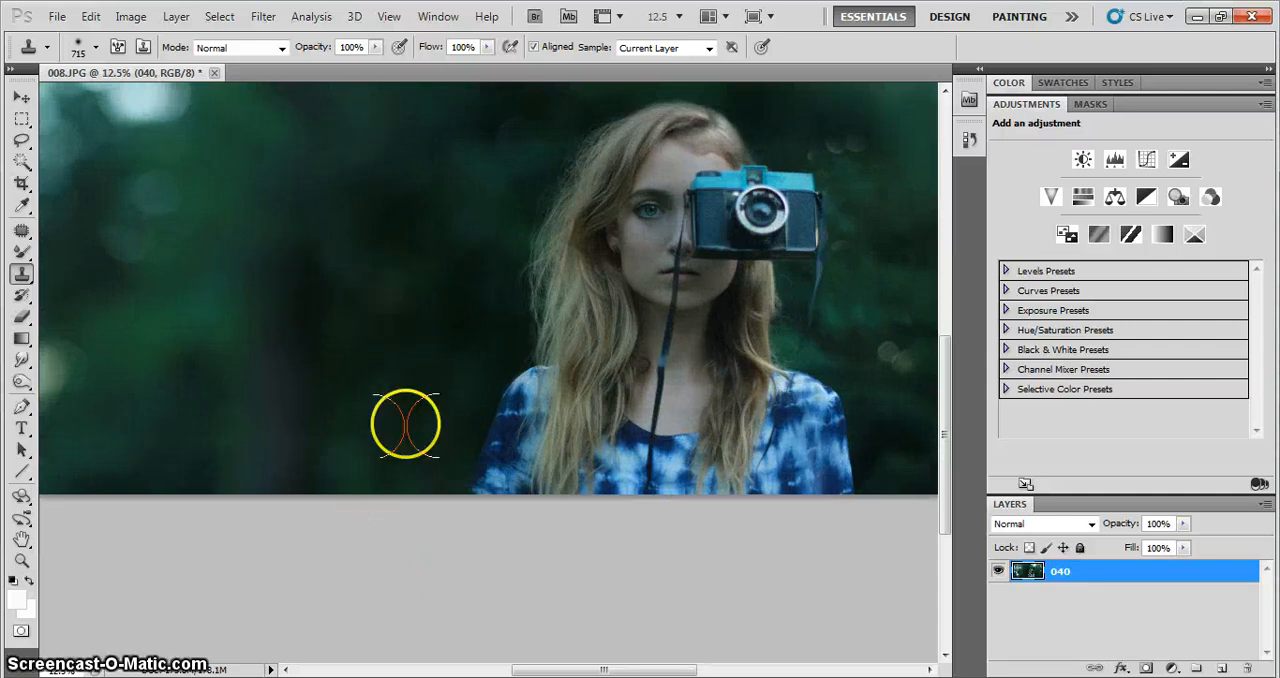
pyautogui.moveTo(390, 410)
pyautogui.mouseDown()
pyautogui.moveTo(423, 496)
pyautogui.moveTo(458, 357)
pyautogui.moveTo(457, 272)
pyautogui.moveTo(476, 525)
pyautogui.moveTo(425, 477)
pyautogui.moveTo(422, 420)
pyautogui.moveTo(421, 463)
pyautogui.moveTo(452, 374)
pyautogui.moveTo(386, 517)
pyautogui.mouseUp()
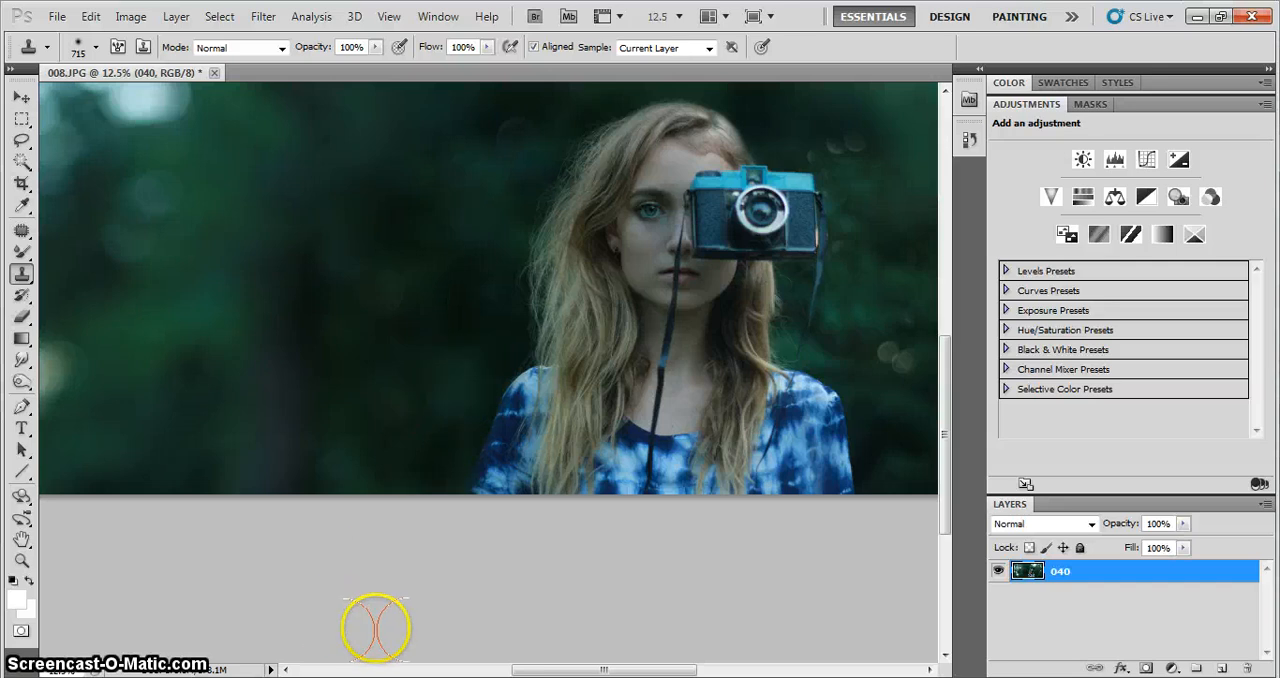
pyautogui.hotkey('ctrl', '-')
pyautogui.hotkey('ctrl', '-')
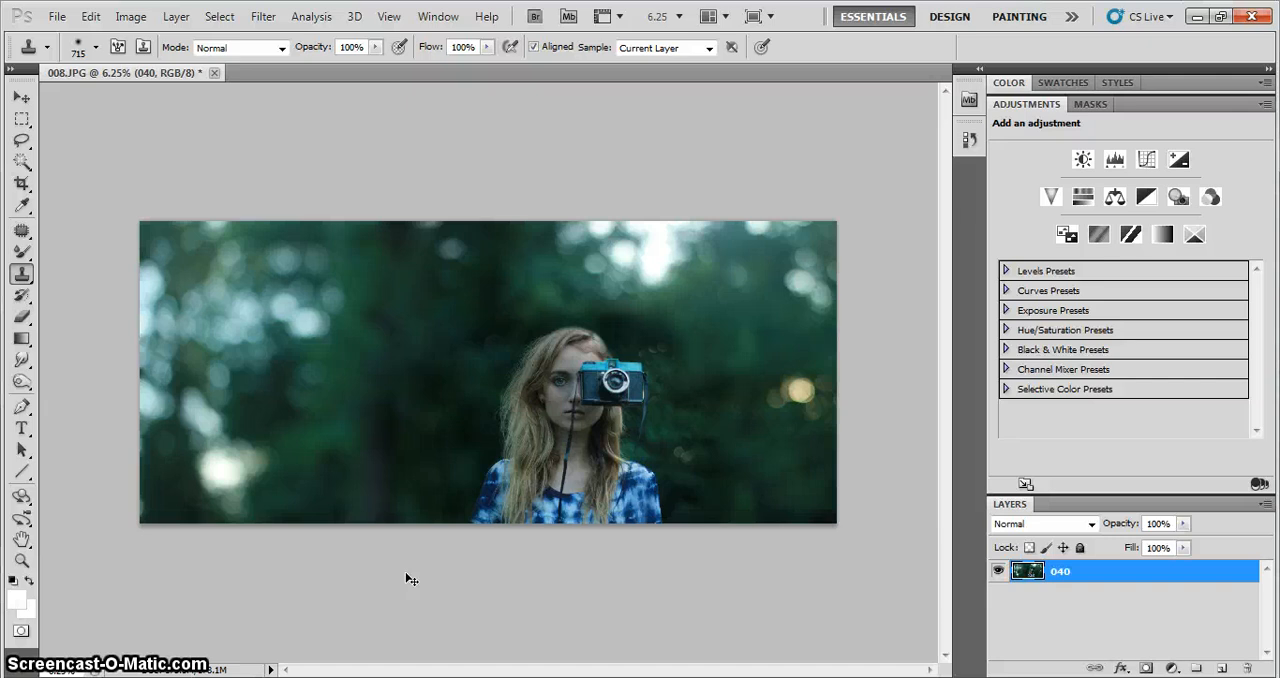
# Examine the merged composite around the portrait and along its outer areas for visible seams and repeated patches
pyautogui.hotkey('ctrl', '+')
pyautogui.hotkey('ctrl', '+')
pyautogui.hotkey('ctrl', '+')
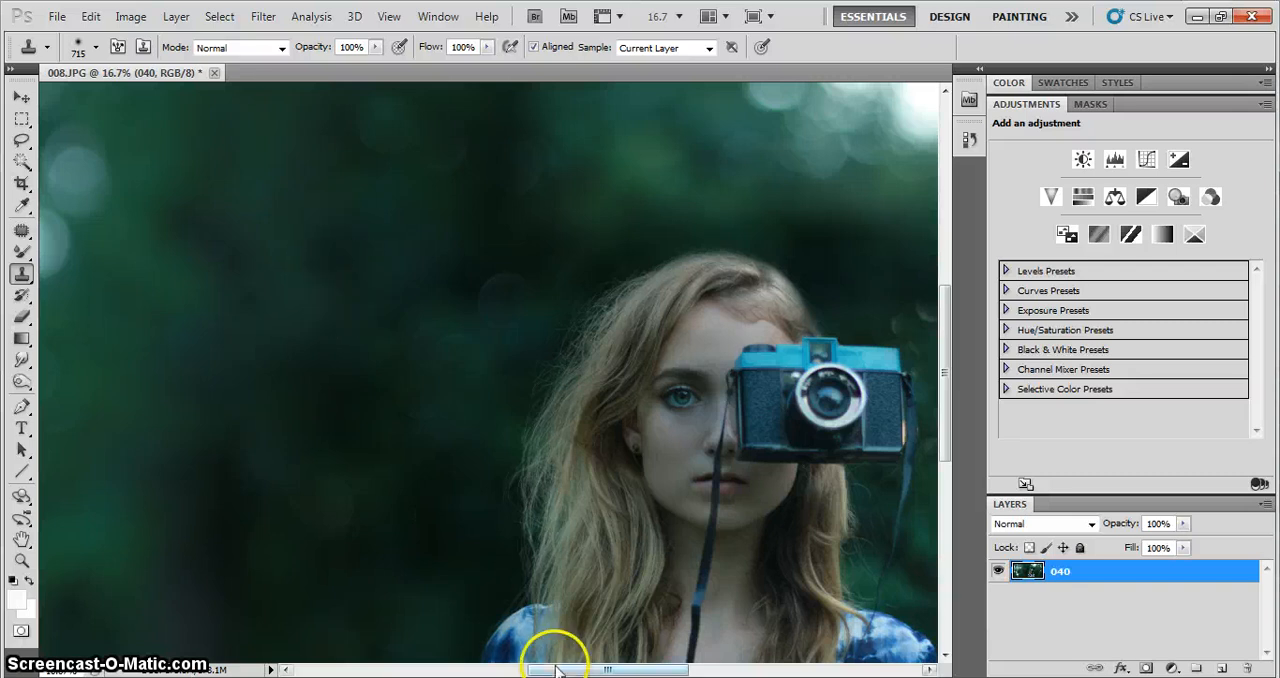
pyautogui.moveTo(557, 670); pyautogui.dragTo(629, 665)
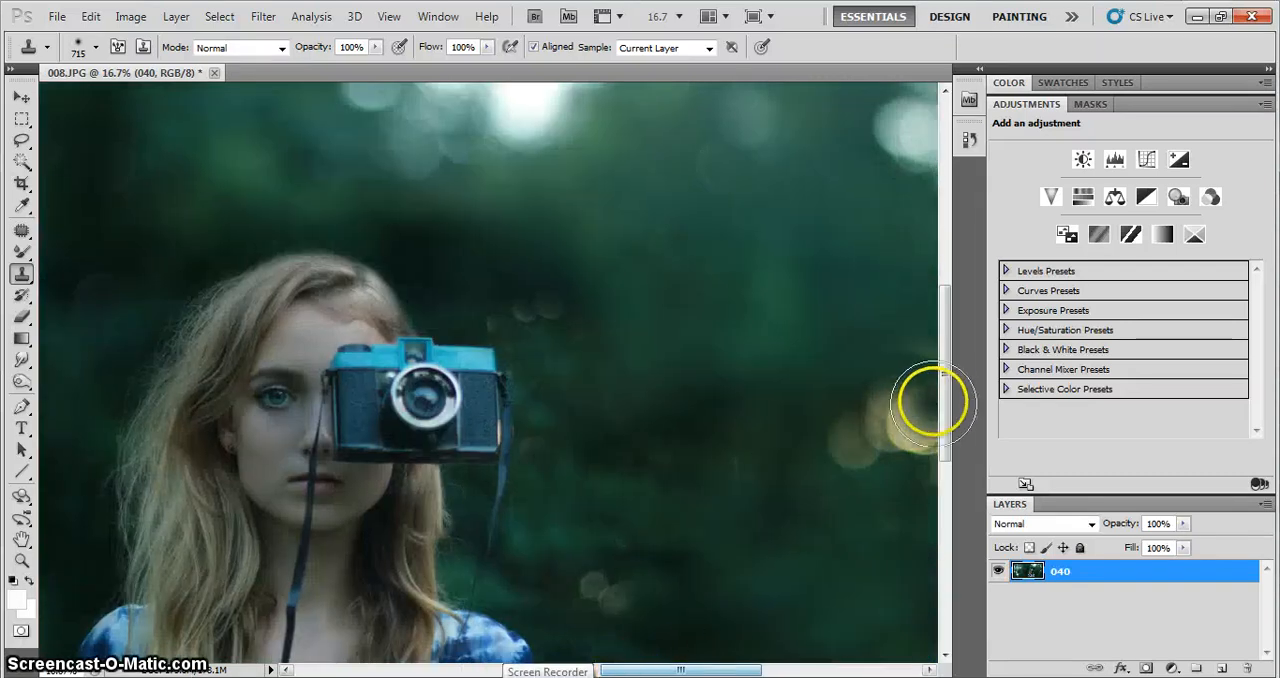
pyautogui.moveTo(951, 400); pyautogui.dragTo(949, 461)
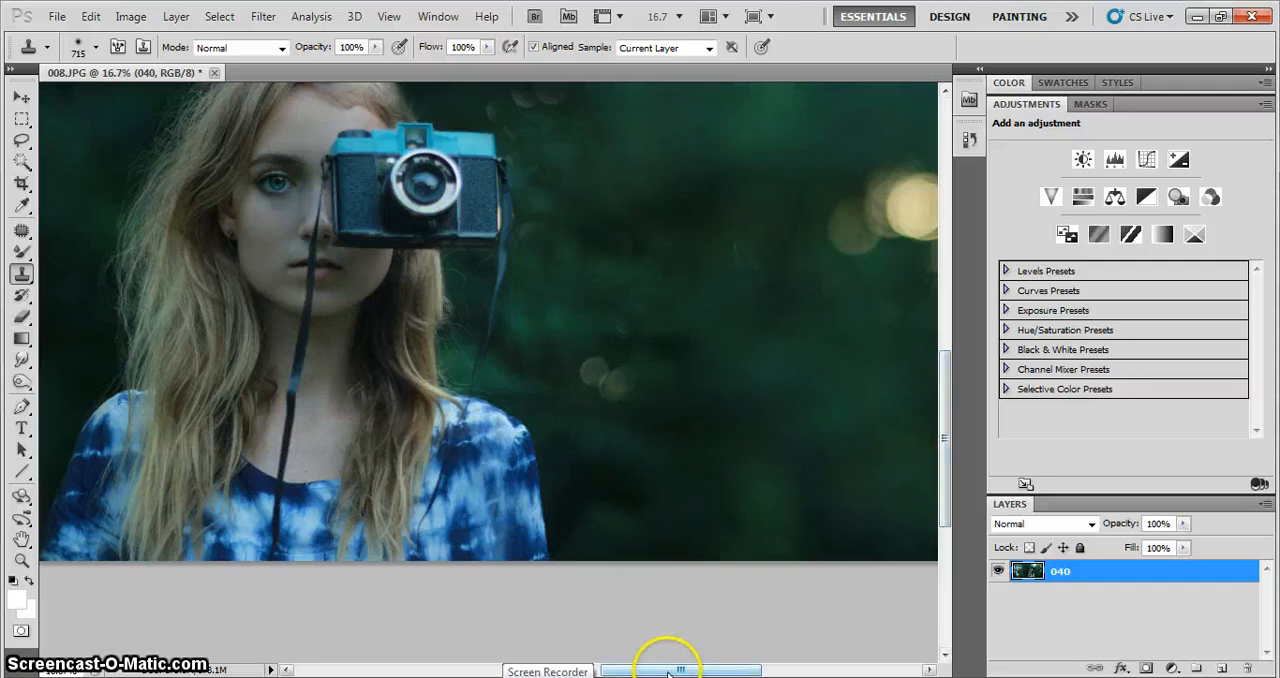
pyautogui.moveTo(700, 670); pyautogui.dragTo(723, 669)
pyautogui.moveTo(956, 427); pyautogui.dragTo(946, 292)
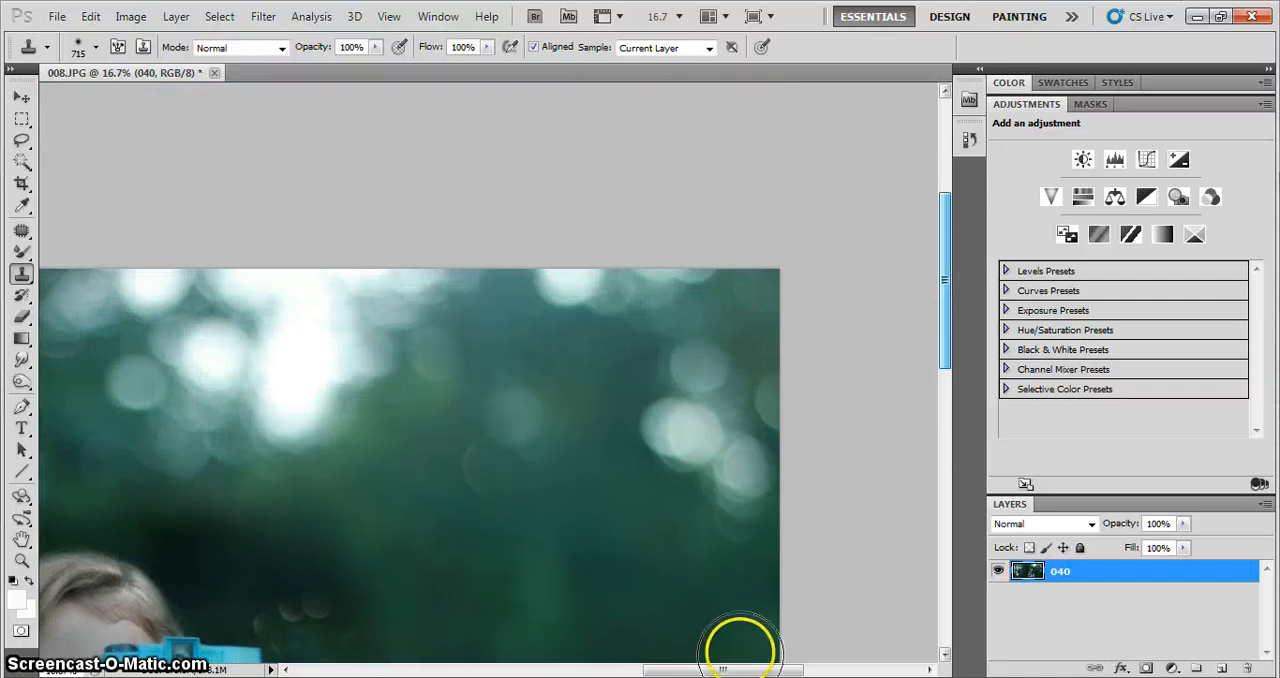
pyautogui.moveTo(729, 669); pyautogui.dragTo(492, 669)
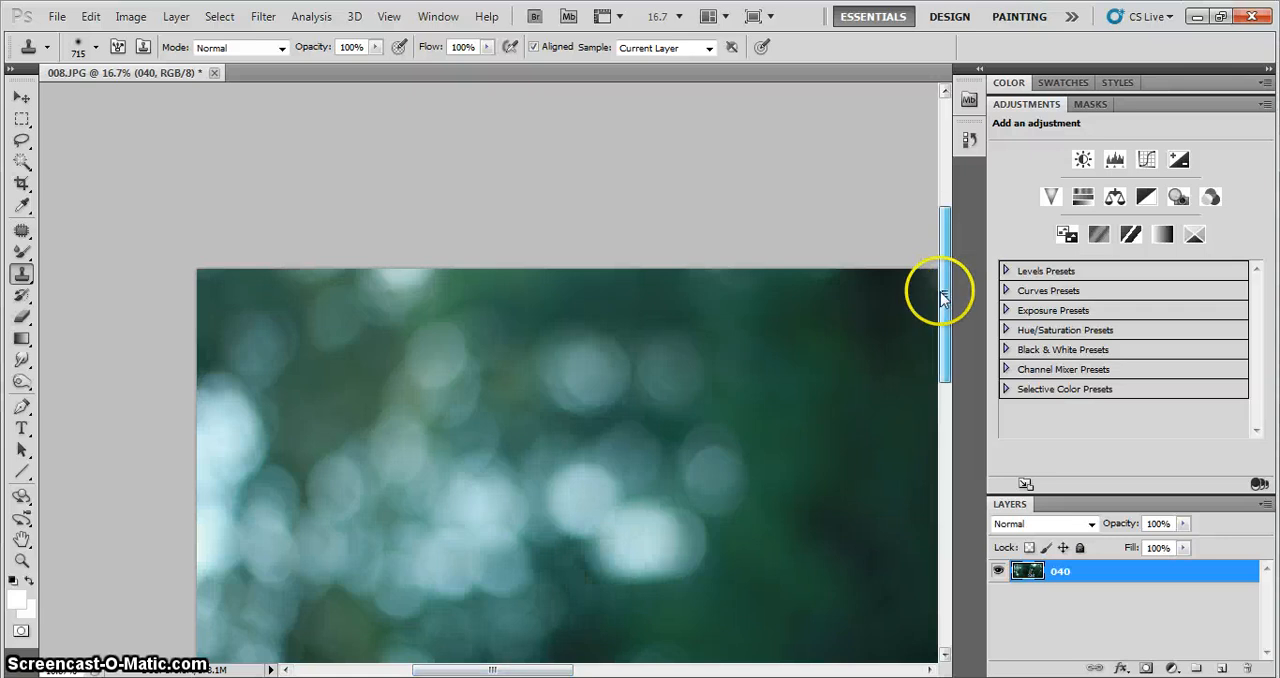
pyautogui.moveTo(943, 291); pyautogui.dragTo(917, 380)
pyautogui.moveTo(547, 665); pyautogui.dragTo(713, 669)
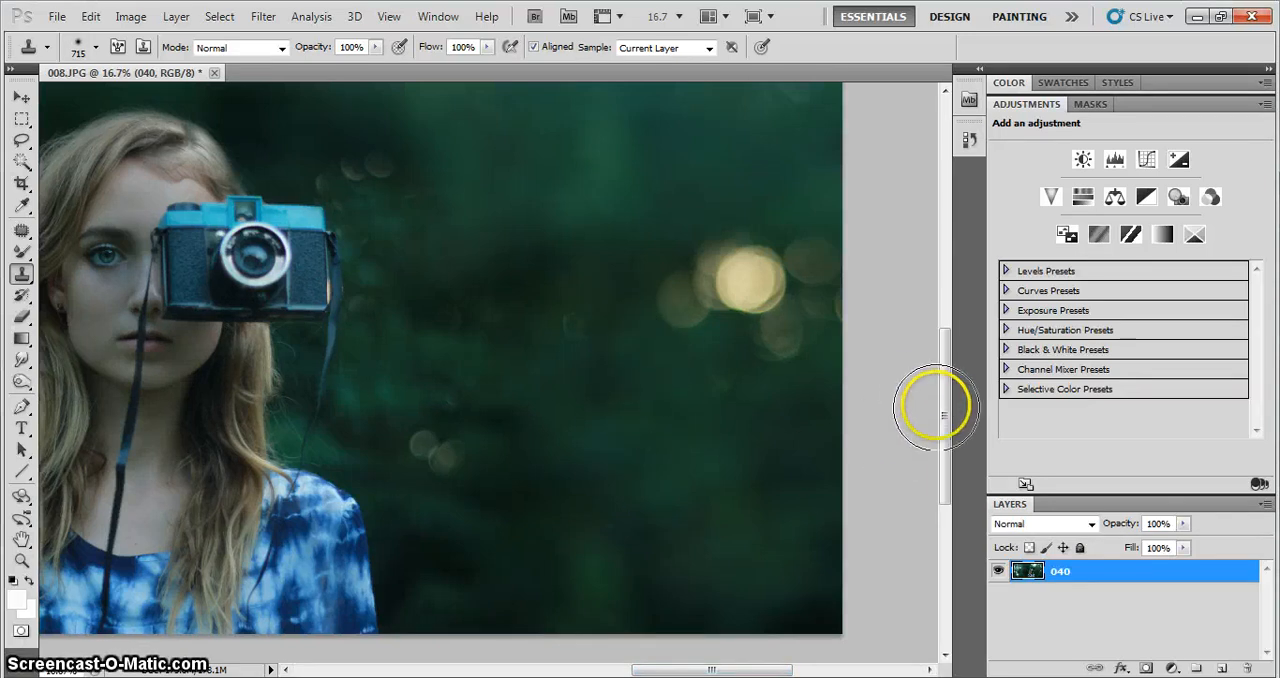
pyautogui.moveTo(945, 420); pyautogui.dragTo(946, 349)
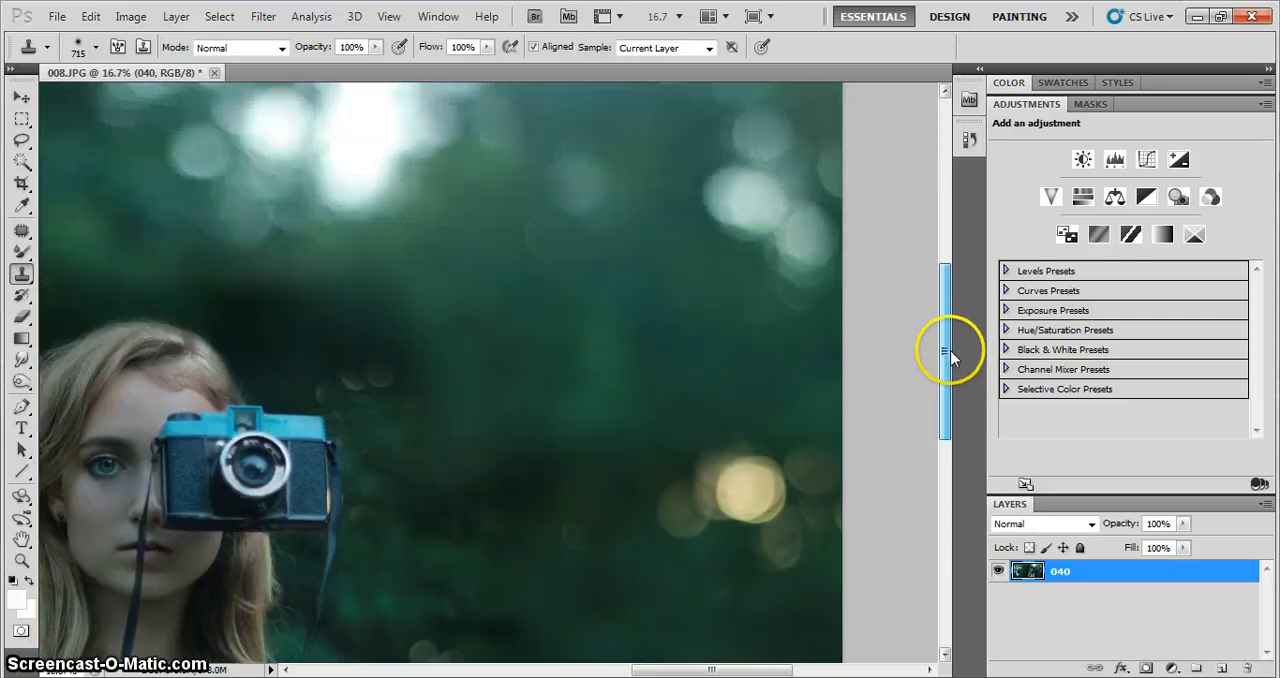
# Set the Clone Stamp to 411 px with 4% hardness and clone green background over the dark area above the head
pyautogui.click(750, 410)
pyautogui.moveTo(658, 672); pyautogui.dragTo(609, 671)
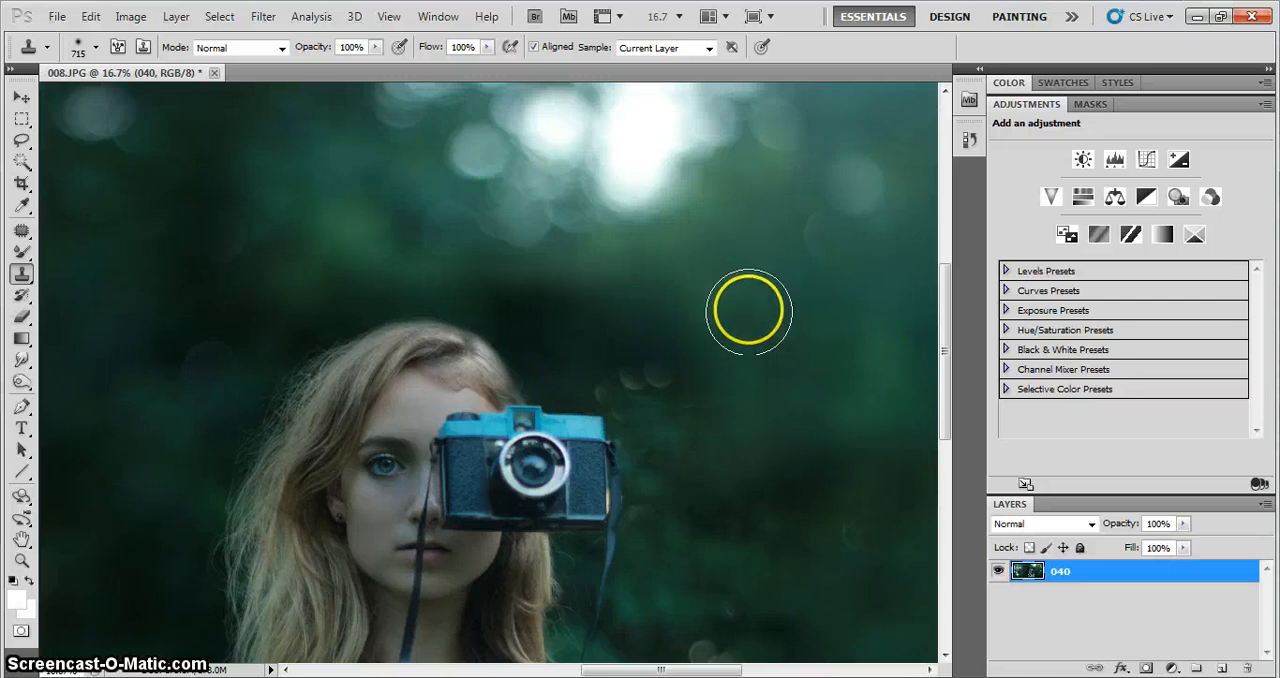
pyautogui.rightClick(581, 345)
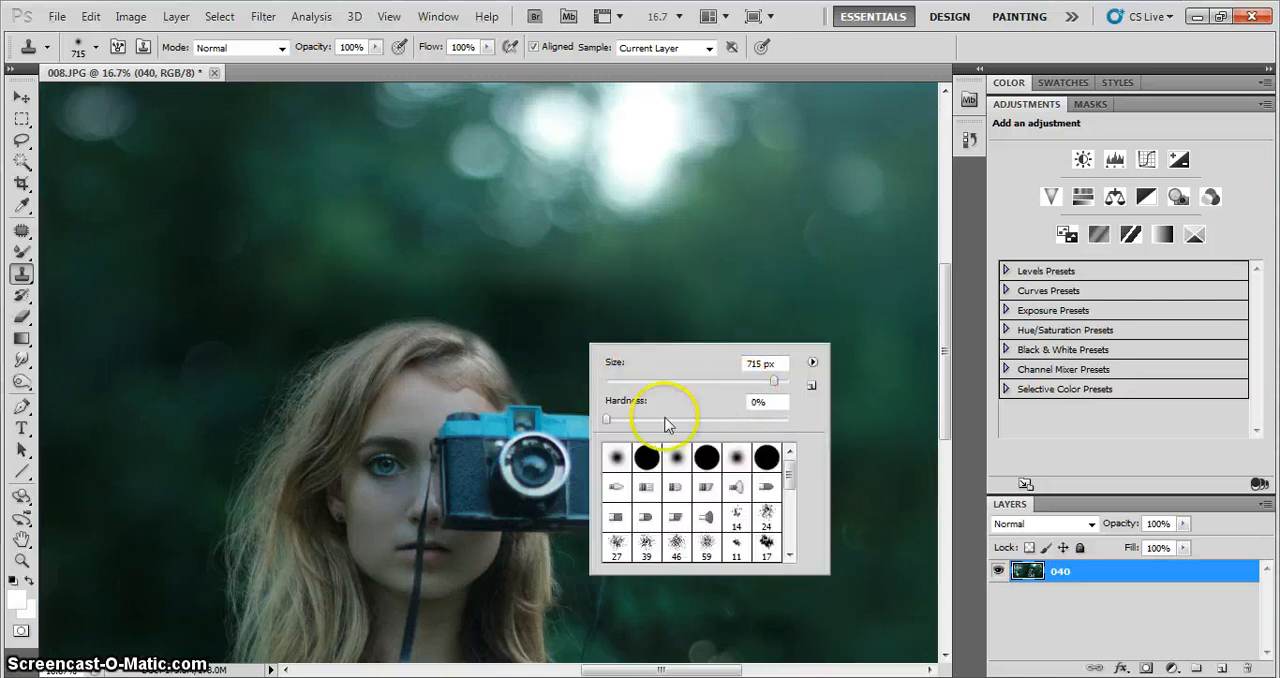
pyautogui.click(613, 419)
pyautogui.moveTo(768, 381); pyautogui.dragTo(741, 378)
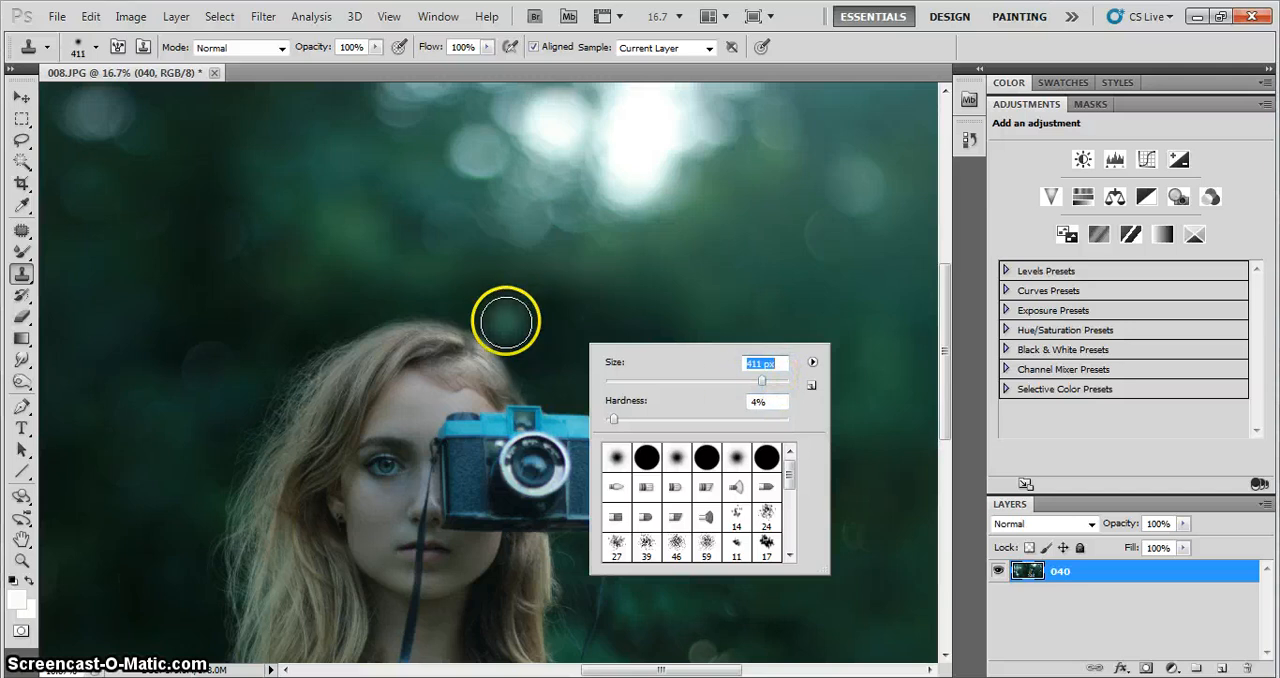
pyautogui.click(506, 320)
pyautogui.moveTo(506, 320)
pyautogui.mouseDown()
pyautogui.moveTo(520, 306)
pyautogui.moveTo(583, 322)
pyautogui.moveTo(583, 346)
pyautogui.moveTo(675, 307)
pyautogui.mouseUp()
# Enlarge the Clone Stamp to 1009 px and clone green background over the bright spot above the woman's hair
pyautogui.rightClick(681, 307)
pyautogui.moveTo(859, 343); pyautogui.dragTo(872, 343)
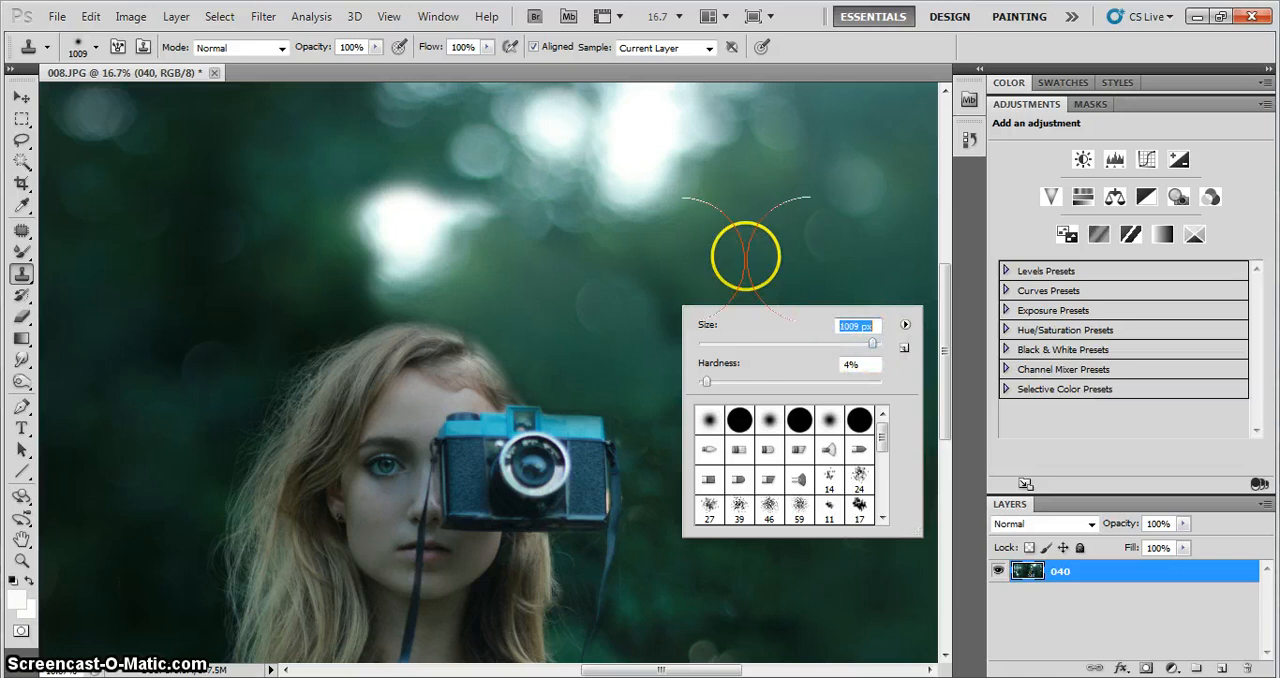
pyautogui.keyDown('alt'); pyautogui.click(746, 252); pyautogui.keyUp('alt')
pyautogui.moveTo(416, 239)
pyautogui.mouseDown()
pyautogui.moveTo(397, 226)
pyautogui.moveTo(414, 227)
pyautogui.mouseUp()
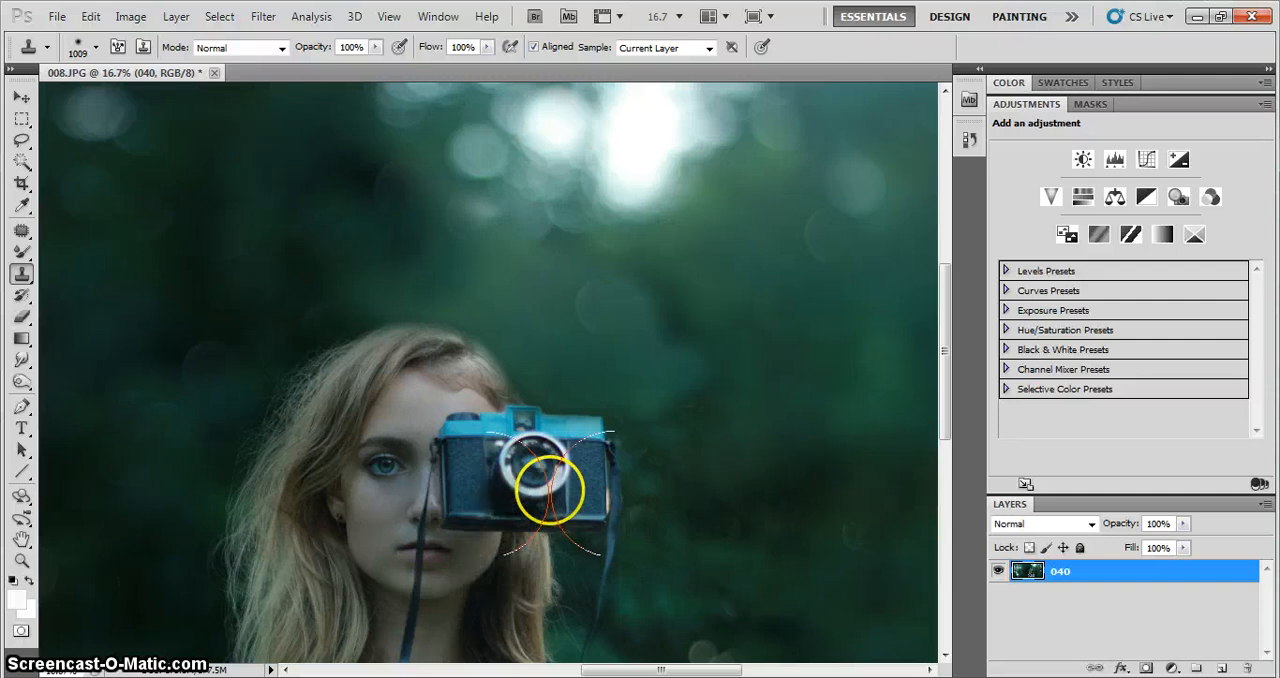
# Clone darker green background over the pale bokeh circles above and beside the camera
pyautogui.hotkey('ctrl', '-')
pyautogui.hotkey('ctrl', '-')
pyautogui.hotkey('ctrl', '-')
pyautogui.hotkey('ctrl', '+')
pyautogui.hotkey('ctrl', '+')
pyautogui.hotkey('ctrl', '+')
pyautogui.hotkey('ctrl', '+')
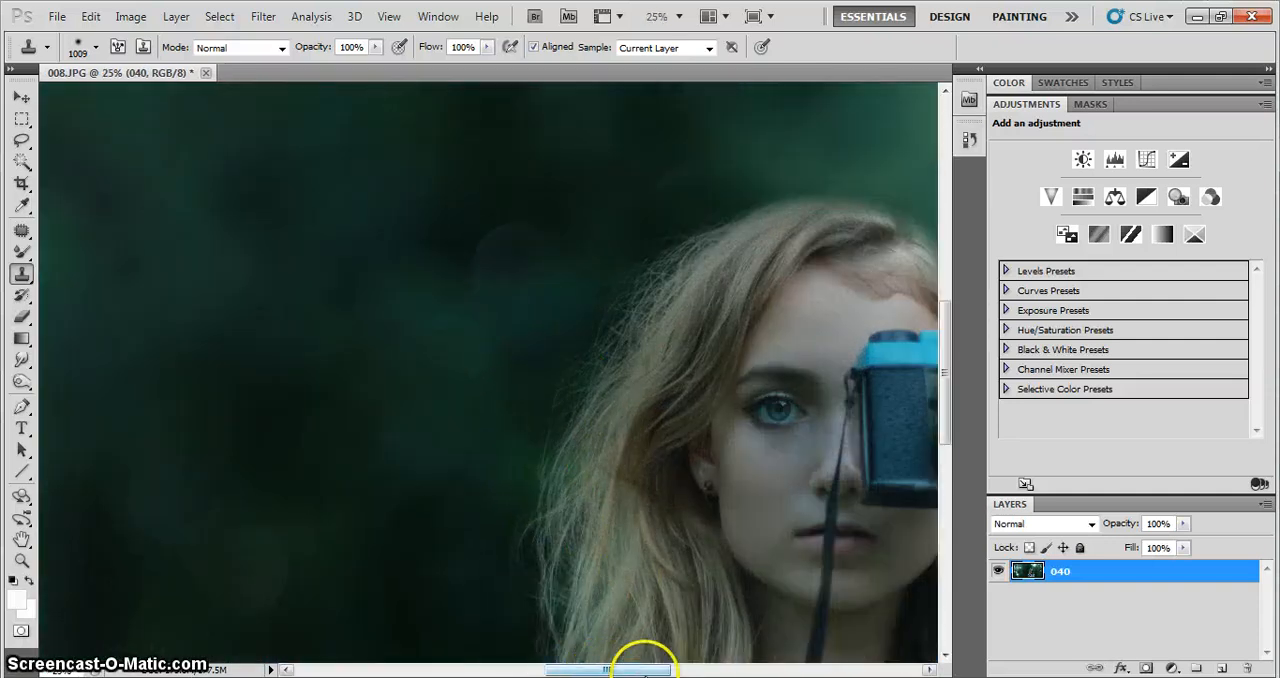
pyautogui.moveTo(634, 667); pyautogui.dragTo(710, 668)
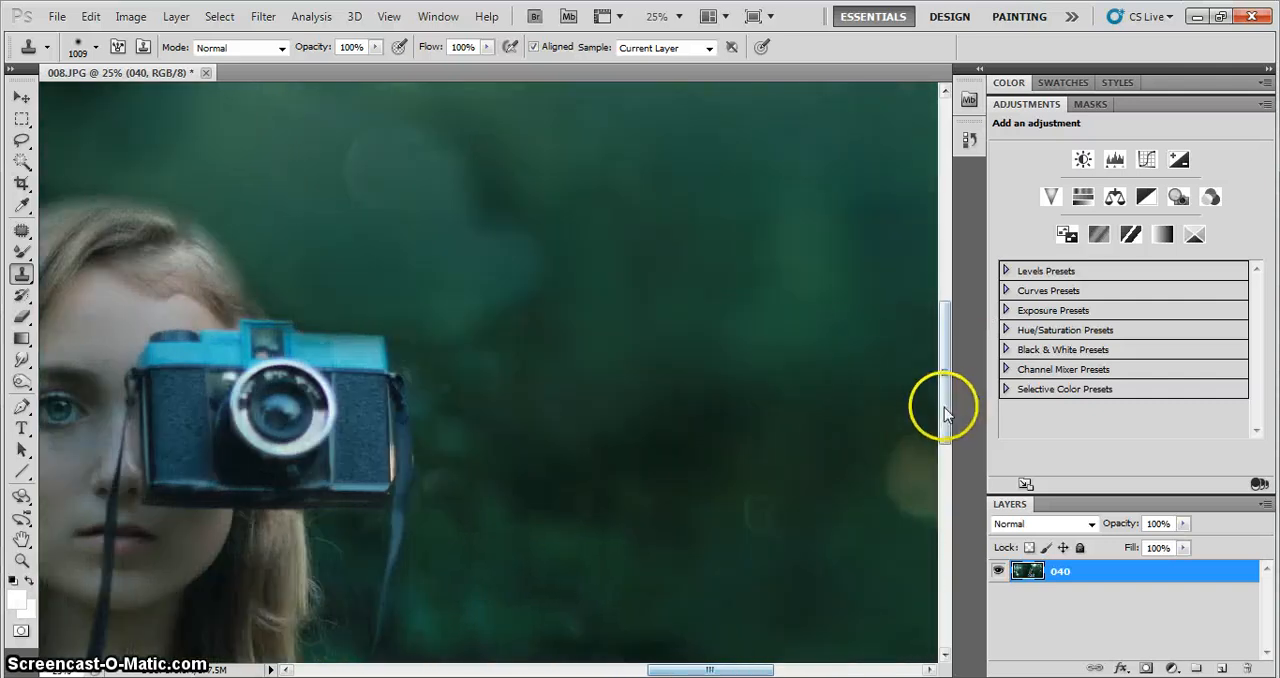
pyautogui.moveTo(950, 403); pyautogui.dragTo(948, 389)
pyautogui.keyDown('alt'); pyautogui.click(693, 457); pyautogui.keyUp('alt')
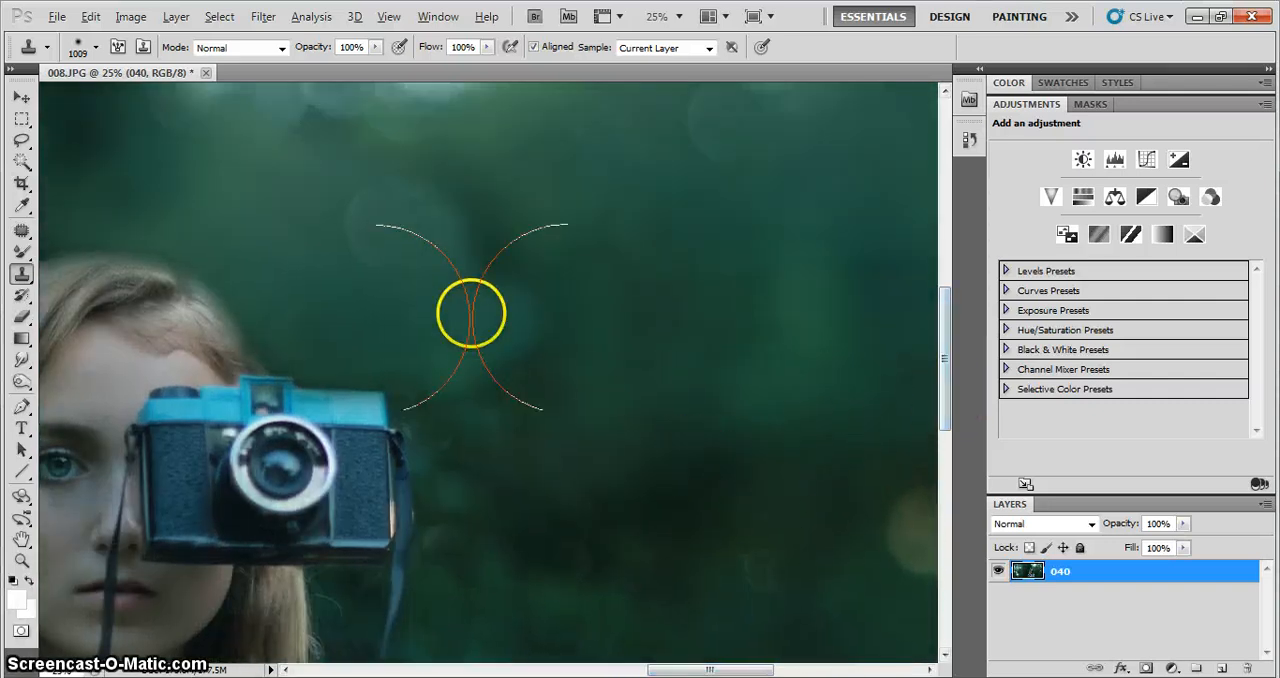
pyautogui.click(471, 313)
pyautogui.moveTo(471, 313)
pyautogui.mouseDown()
pyautogui.moveTo(477, 263)
pyautogui.moveTo(391, 217)
pyautogui.moveTo(410, 235)
pyautogui.mouseUp()
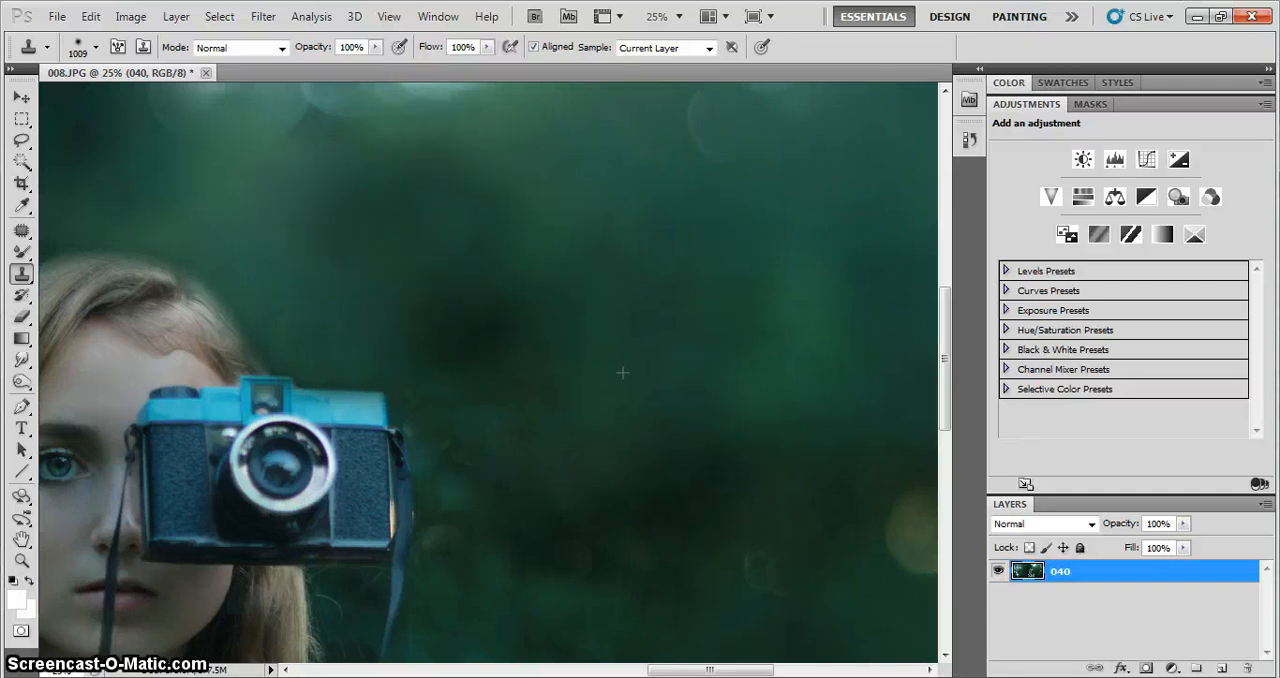
# Clone dark green background over the uneven areas above and beside the woman's hair
pyautogui.moveTo(655, 668)
pyautogui.mouseDown()
pyautogui.moveTo(671, 668)
pyautogui.moveTo(645, 670)
pyautogui.mouseUp()
pyautogui.hotkey('ctrl', '-')
pyautogui.hotkey('ctrl', '-')
pyautogui.hotkey('ctrl', '-')
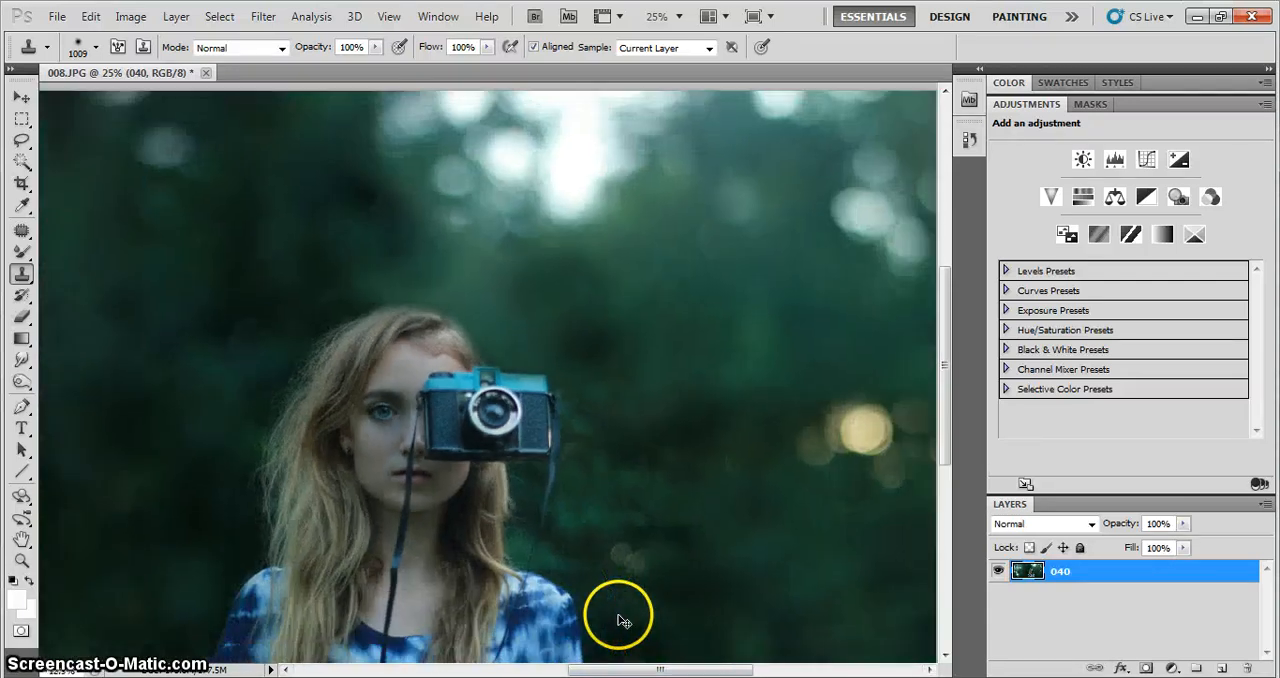
pyautogui.hotkey('ctrl', '-')
pyautogui.hotkey('ctrl', '+')
pyautogui.hotkey('ctrl', '+')
pyautogui.hotkey('ctrl', '+')
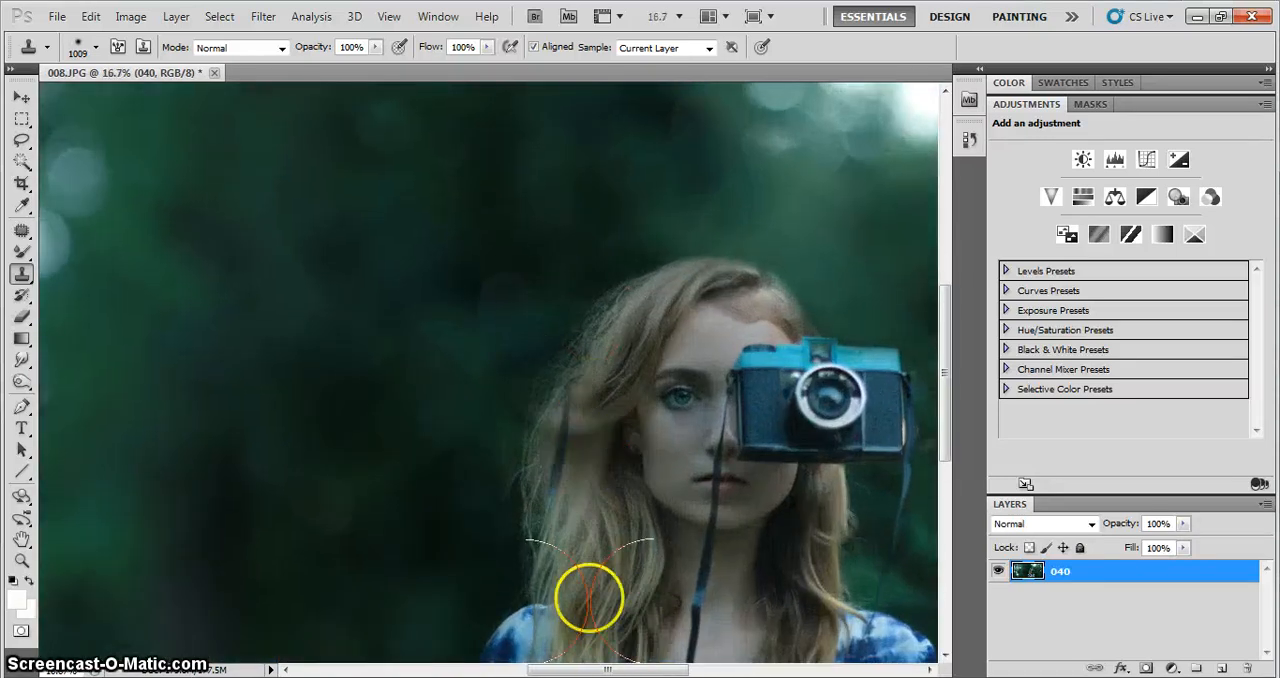
pyautogui.moveTo(583, 668); pyautogui.dragTo(606, 667)
pyautogui.moveTo(945, 403); pyautogui.dragTo(945, 371)
pyautogui.click(716, 282)
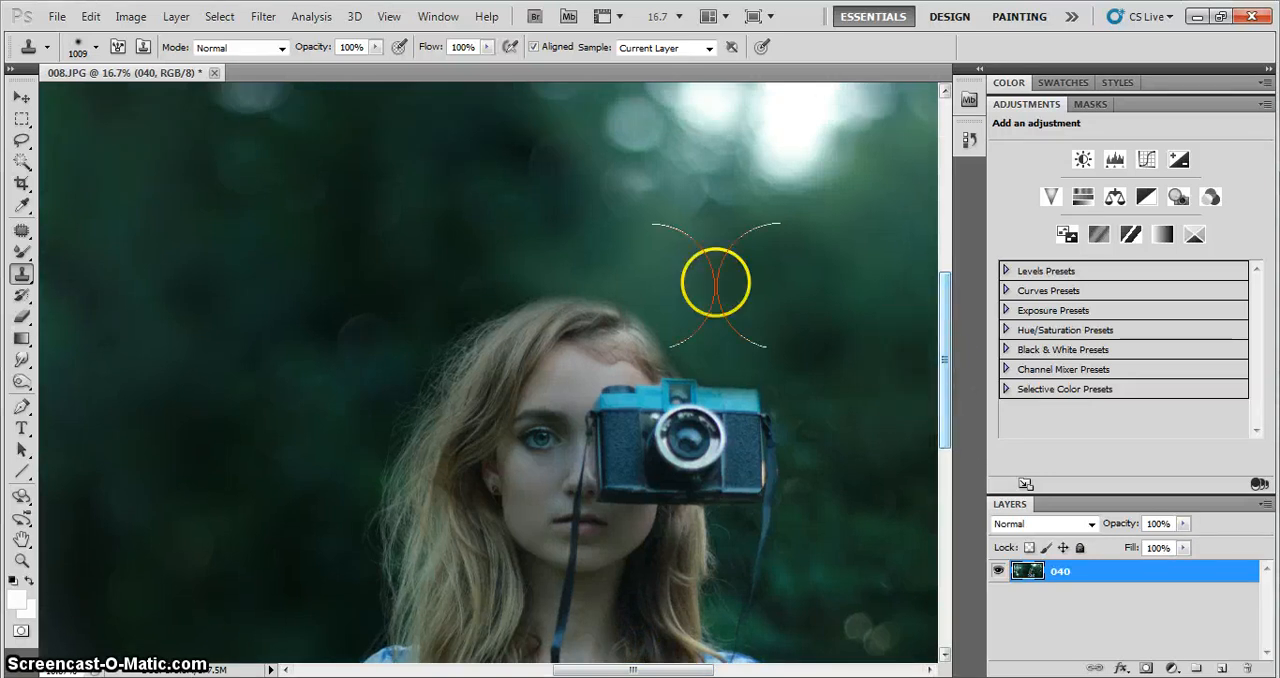
pyautogui.keyDown('alt'); pyautogui.click(343, 261); pyautogui.keyUp('alt')
pyautogui.click(509, 233)
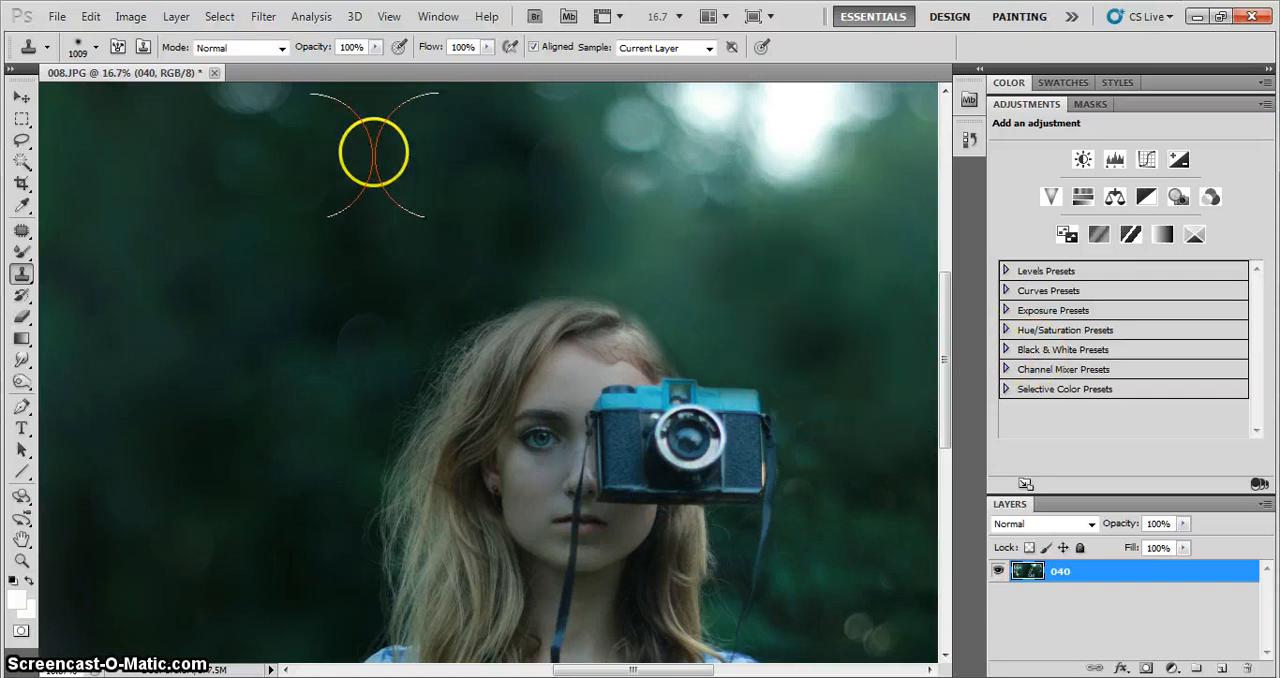
pyautogui.keyDown('alt'); pyautogui.click(400, 200); pyautogui.keyUp('alt')
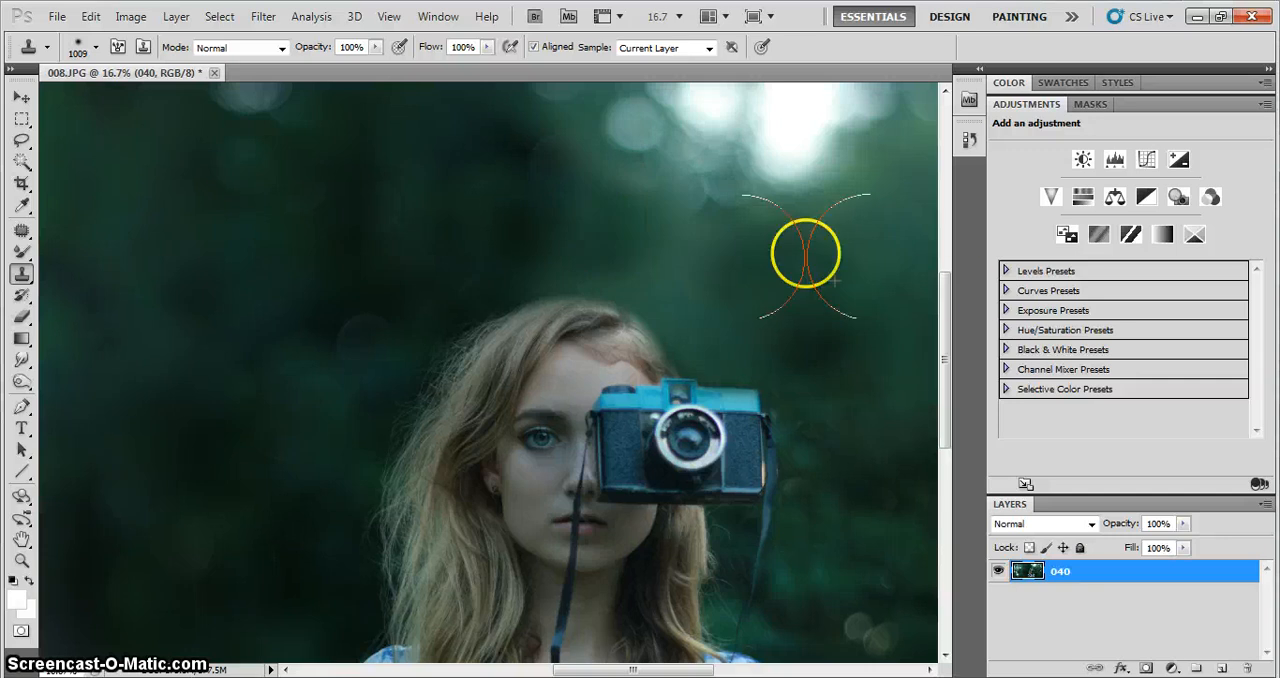
# Examine the whole composite and the background around the woman for remaining seams, repeated patches and distracting spots
pyautogui.hotkey('ctrl', '-')
pyautogui.hotkey('ctrl', '-')
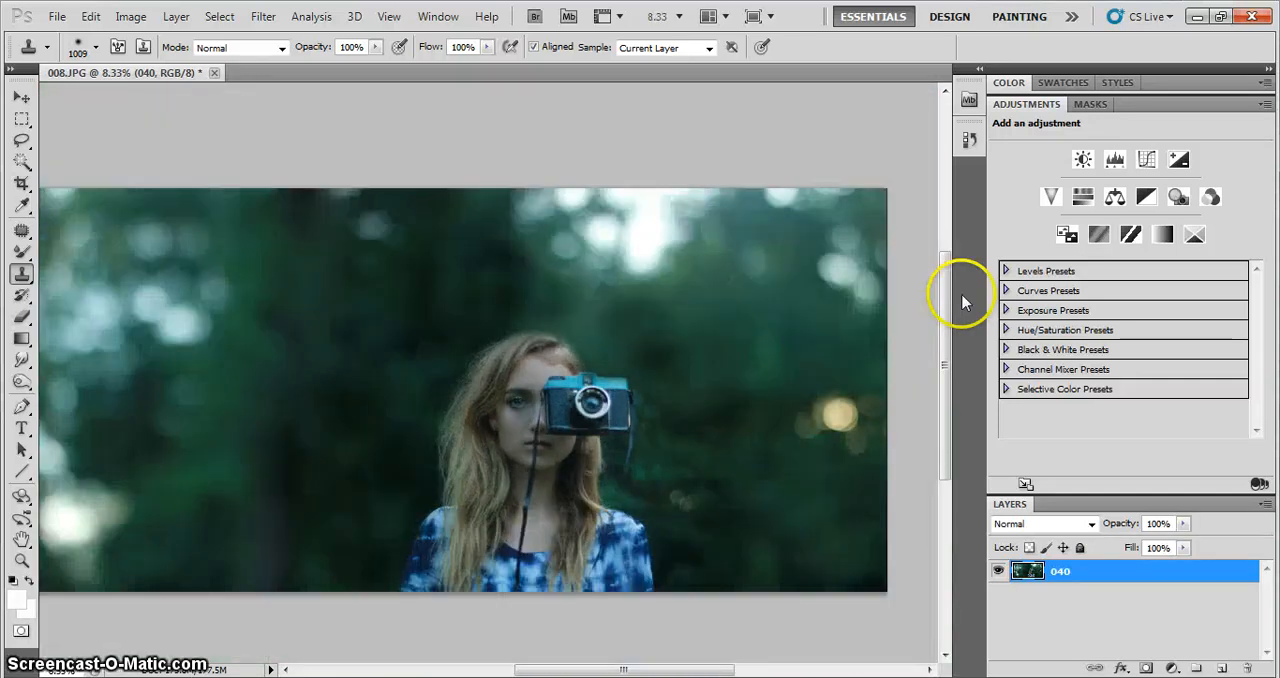
pyautogui.hotkey('ctrl', '+')
pyautogui.hotkey('ctrl', '+')
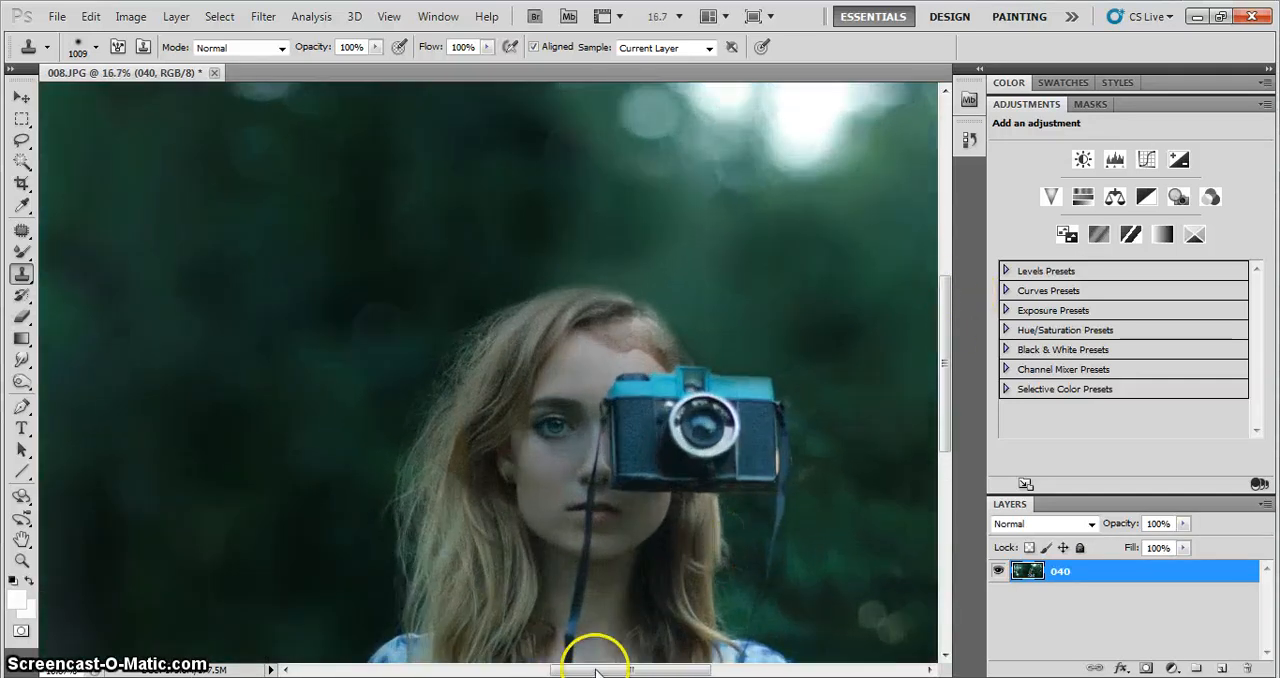
pyautogui.hscroll(3, 603, 655)
pyautogui.moveTo(942, 362); pyautogui.dragTo(929, 428)
pyautogui.hotkey('ctrl', '-')
pyautogui.hotkey('ctrl', '-')
pyautogui.hotkey('ctrl', '-')
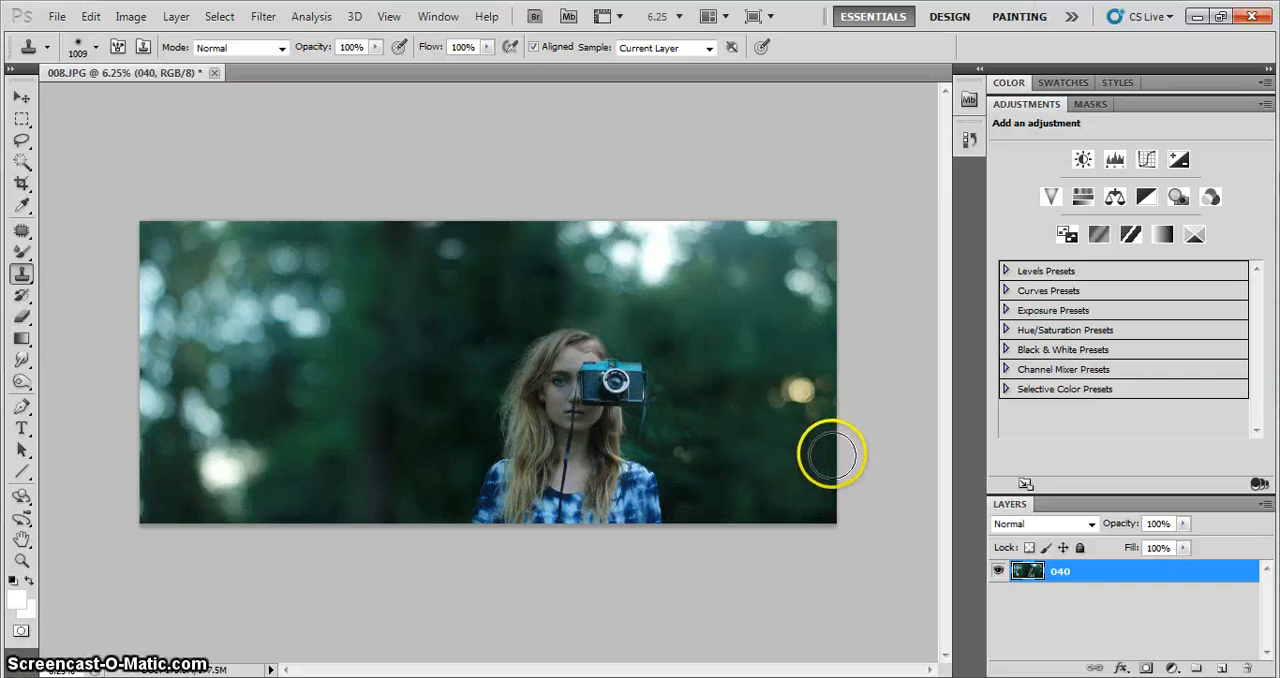
# Clone dark background over the faint bokeh spots beside the woman's shoulder, below the camera
pyautogui.moveTo(730, 450); pyautogui.dragTo(712, 452)
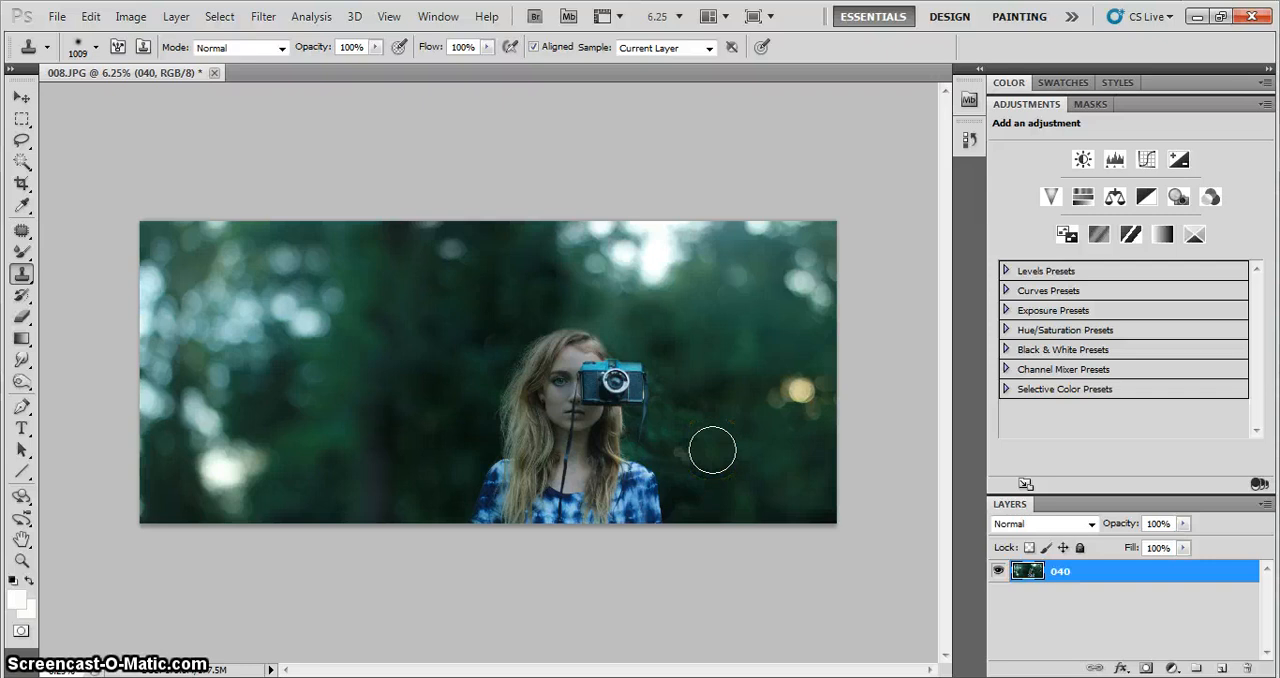